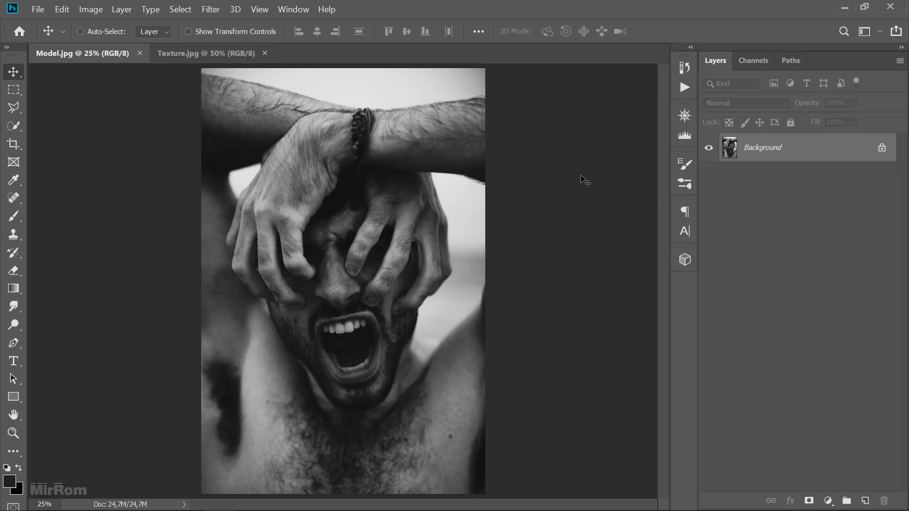
# Crop the portrait shorter at the bottom and unlock the Background into Layer 0
pyautogui.hotkey('ctrl', '-')
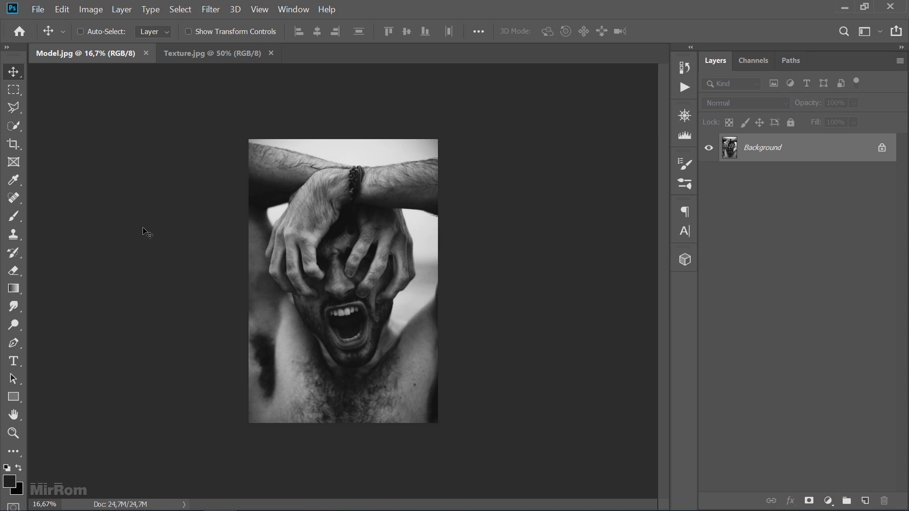
pyautogui.click(19, 148)
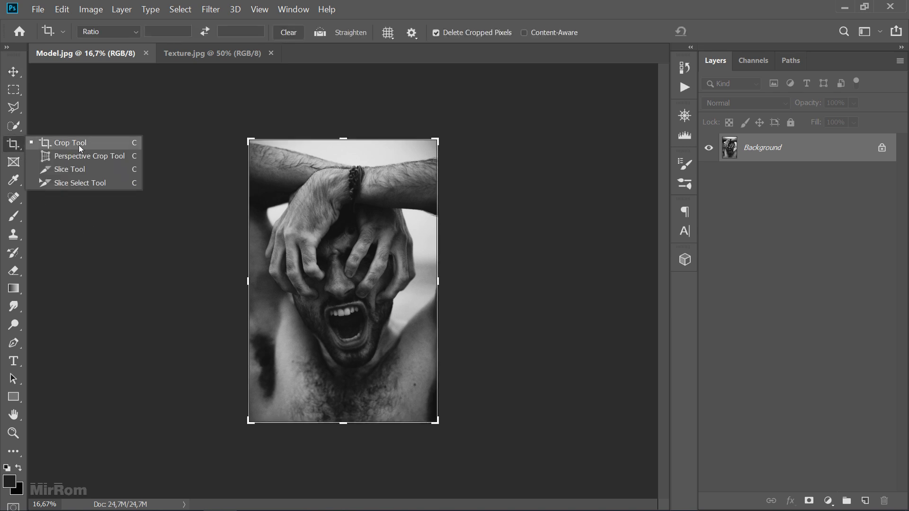
pyautogui.click(101, 145)
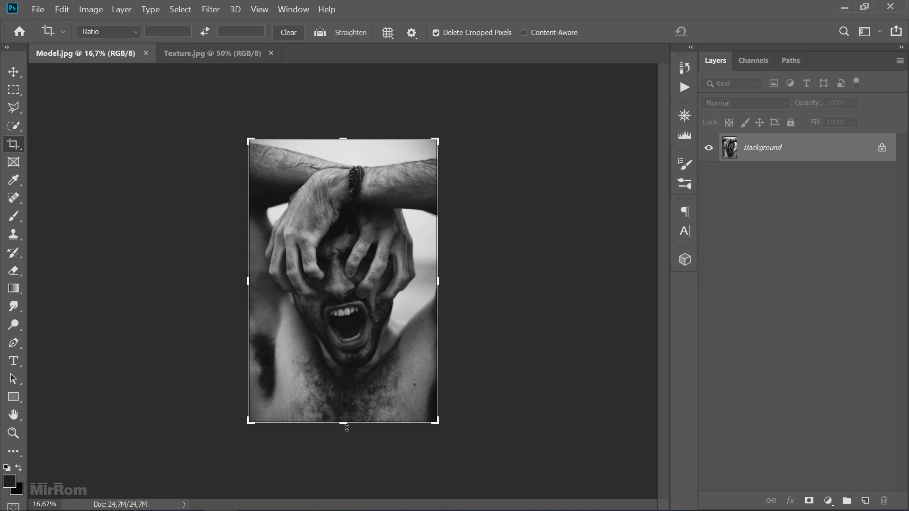
pyautogui.moveTo(344, 423); pyautogui.dragTo(350, 413)
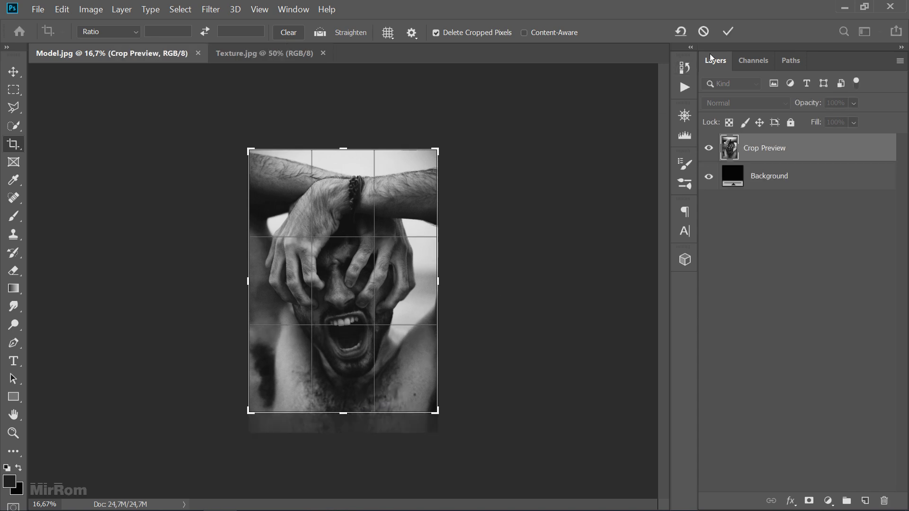
pyautogui.click(727, 32)
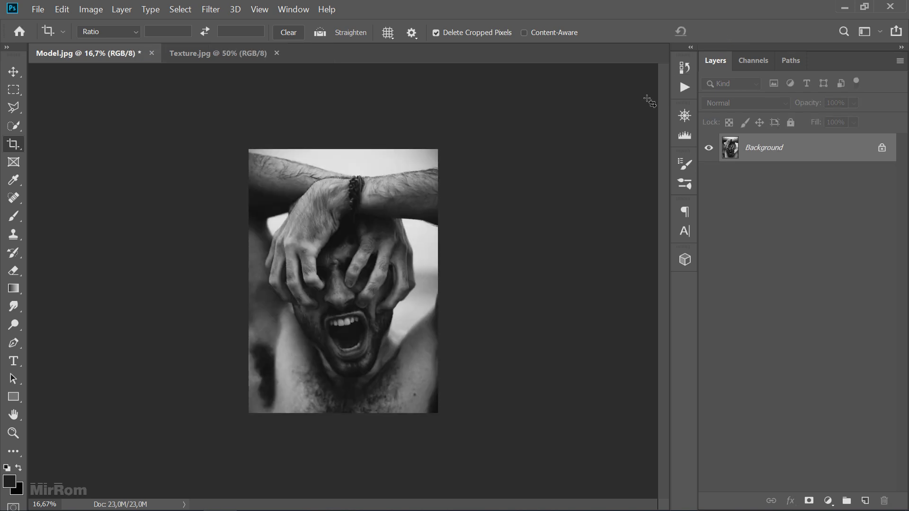
pyautogui.press('v')
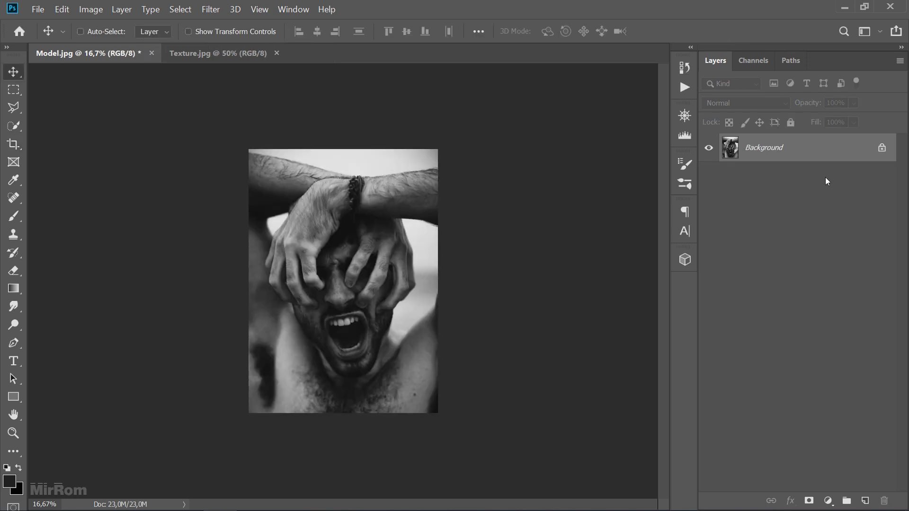
pyautogui.click(881, 150)
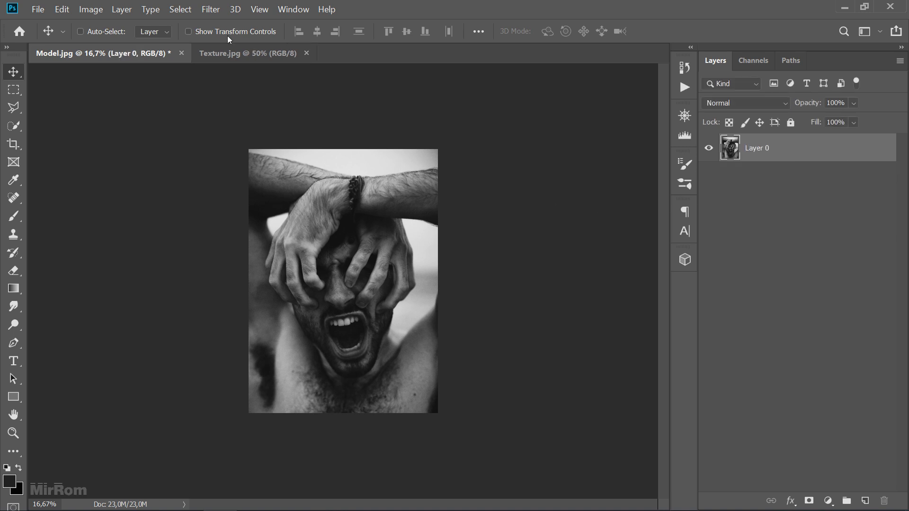
# Apply a Camera Raw Filter with Highlights -90, Shadows +20 and Clarity +55
pyautogui.click(211, 10)
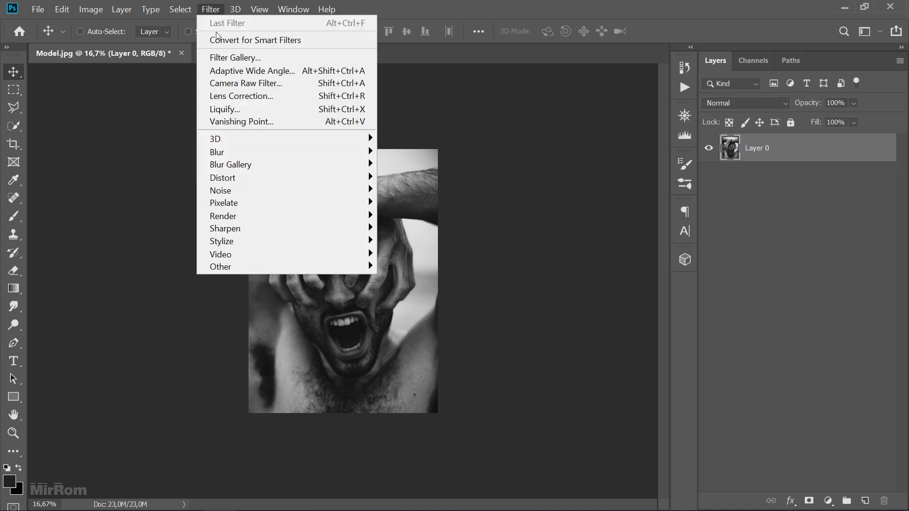
pyautogui.click(278, 85)
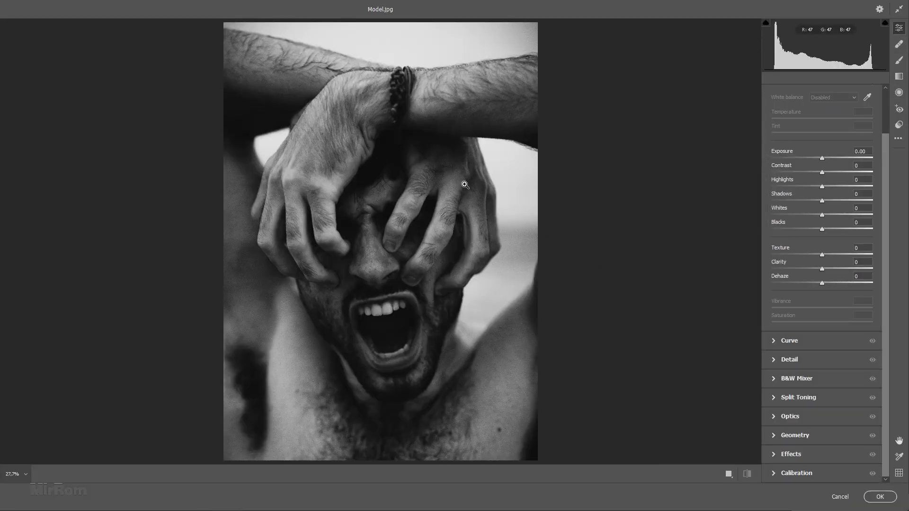
pyautogui.scroll(2, 809, 195)
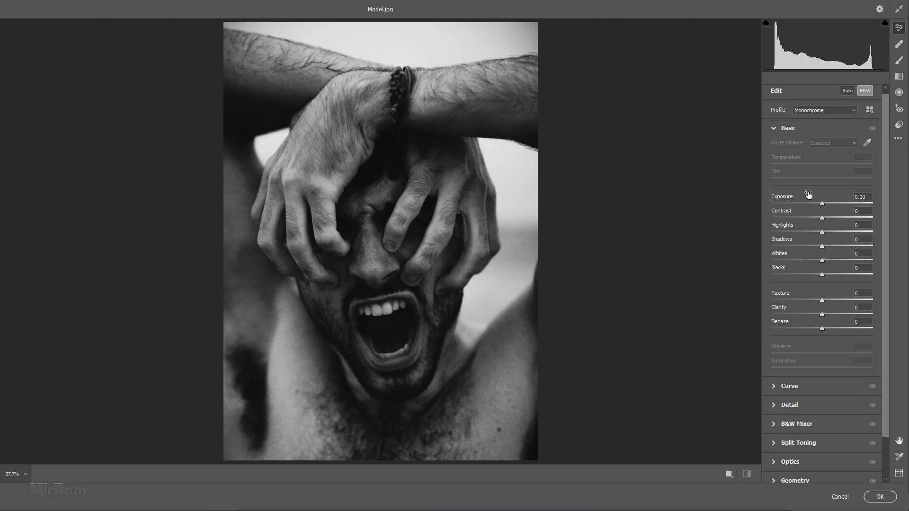
pyautogui.click(775, 126)
pyautogui.click(774, 131)
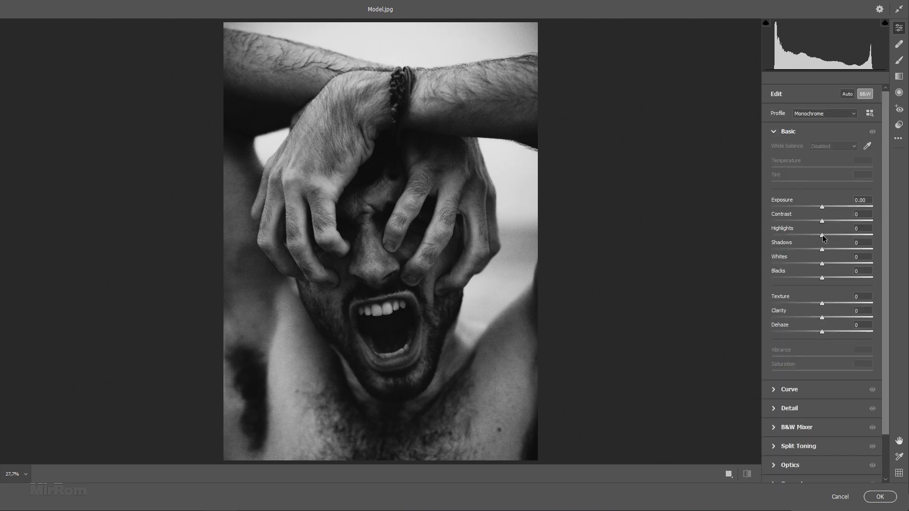
pyautogui.moveTo(818, 237); pyautogui.dragTo(779, 238)
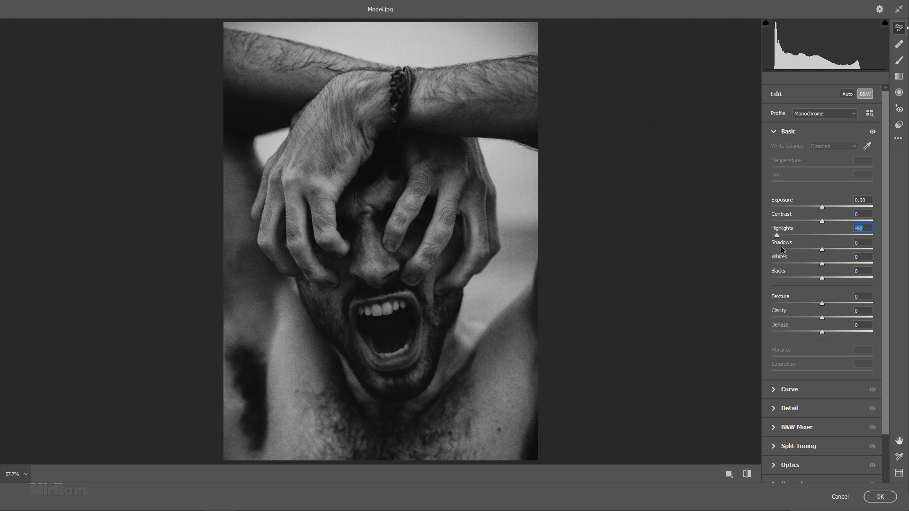
pyautogui.moveTo(822, 250); pyautogui.dragTo(835, 253)
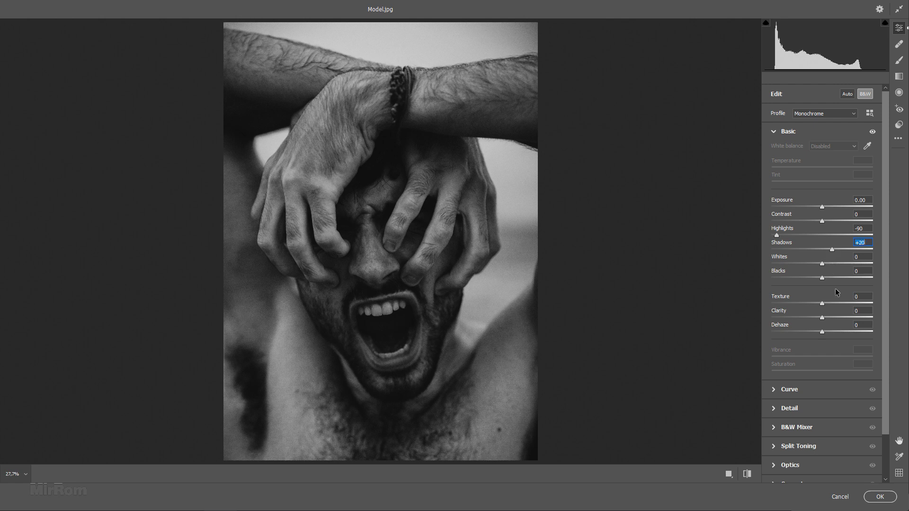
pyautogui.moveTo(822, 318); pyautogui.dragTo(844, 318)
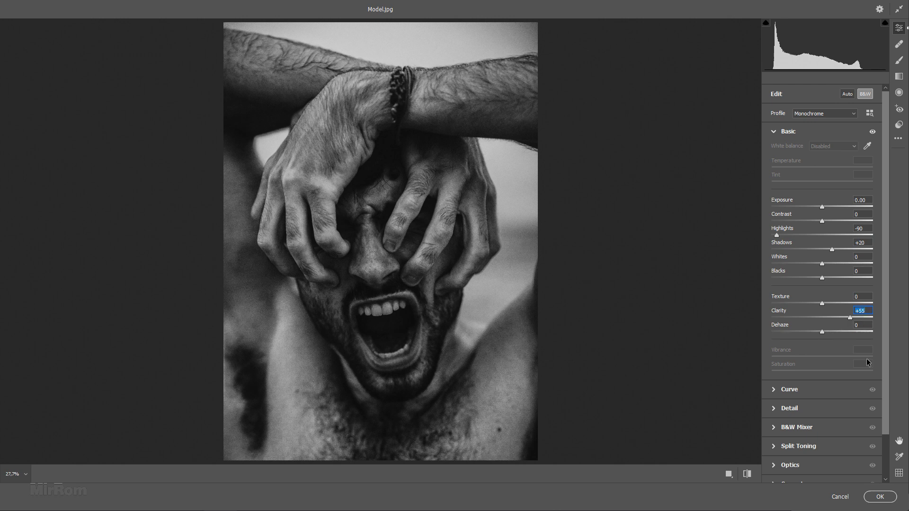
pyautogui.click(876, 495)
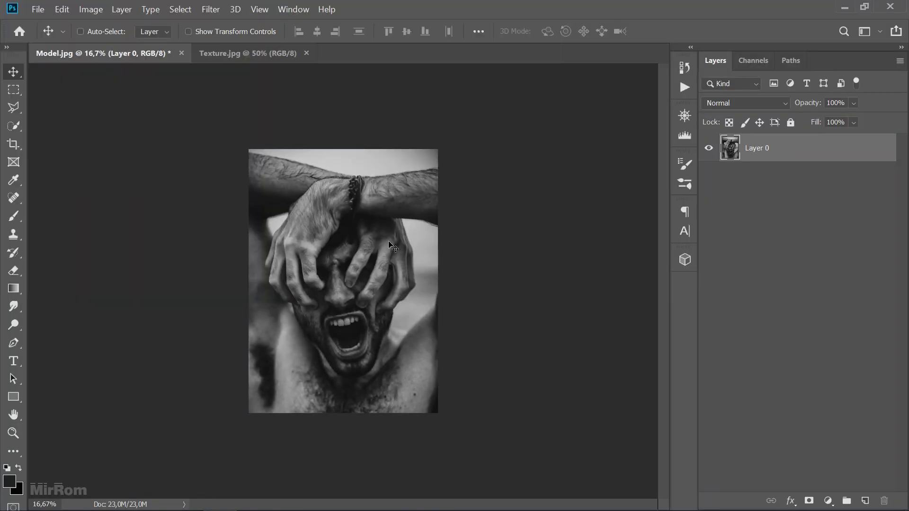
# Zoom in on the hands and erase the bright background patch beside the hand
pyautogui.click(352, 277)
pyautogui.click(332, 161)
pyautogui.click(190, 161)
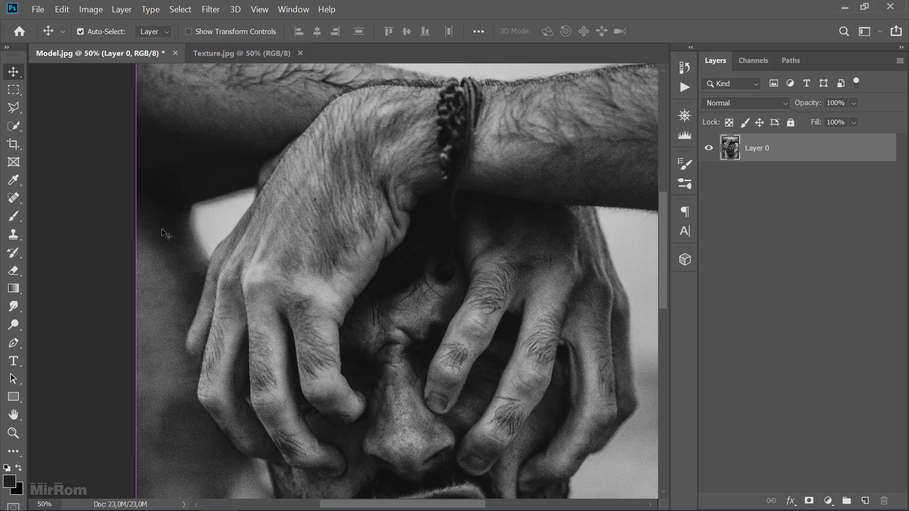
pyautogui.scroll(1, 173, 225)
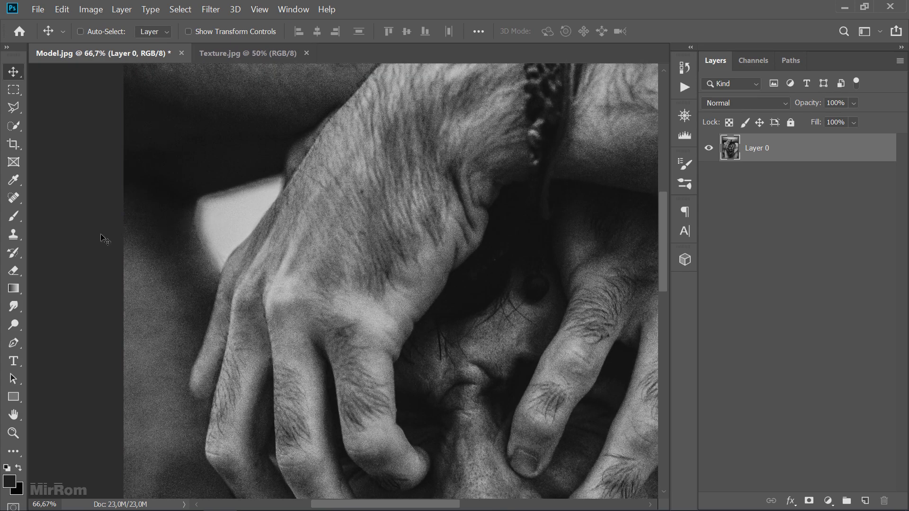
pyautogui.scroll(1, 391, 217)
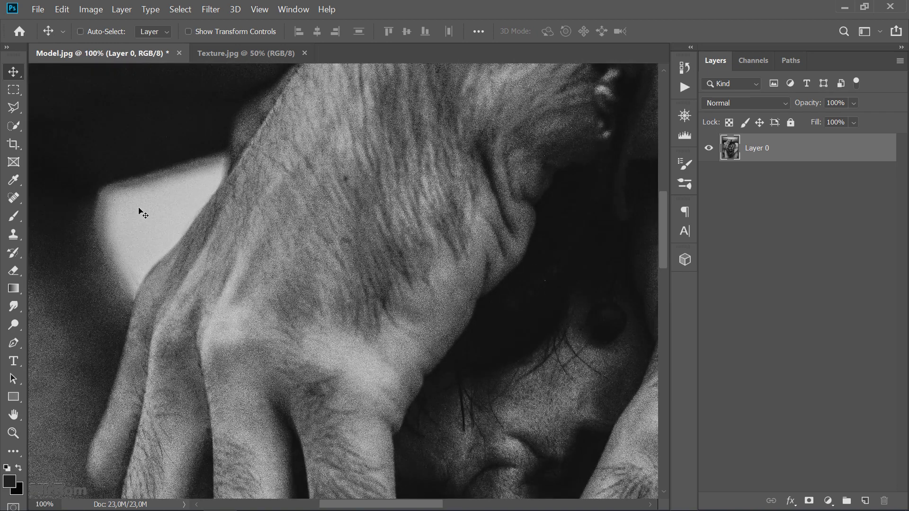
pyautogui.rightClick(19, 270)
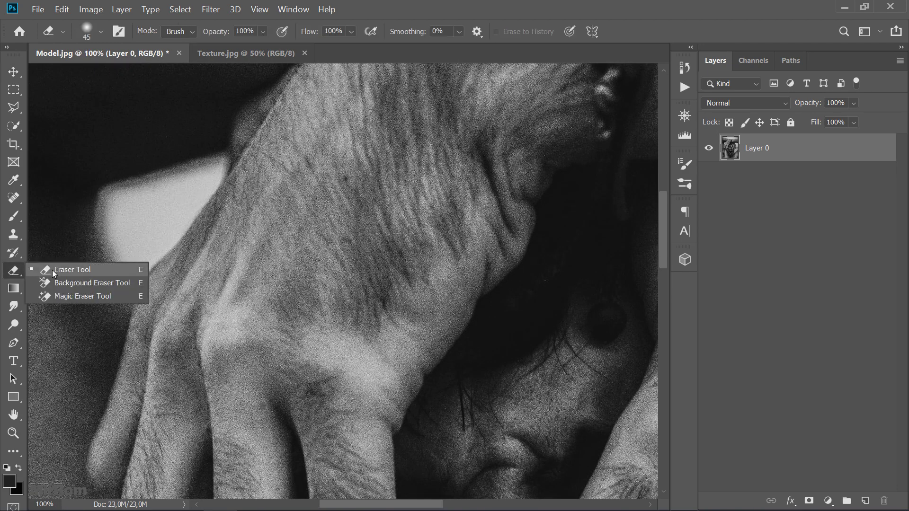
pyautogui.click(56, 271)
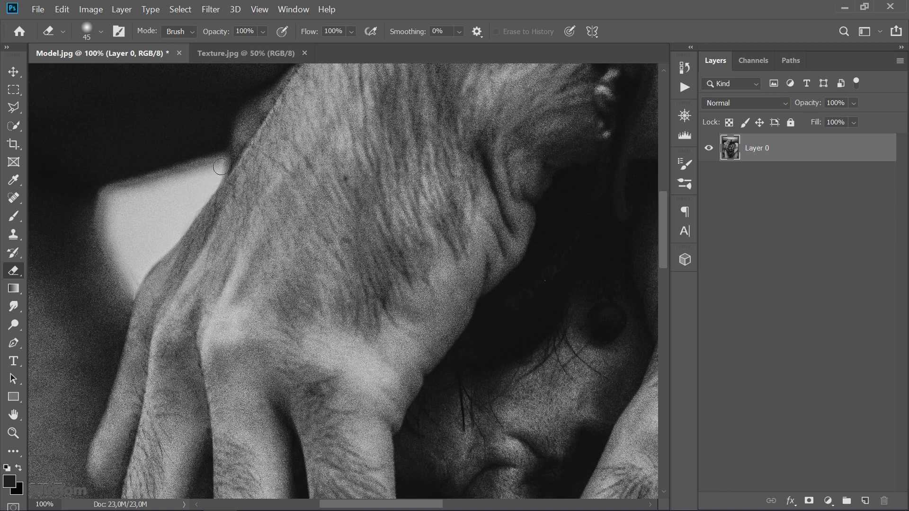
pyautogui.moveTo(221, 161)
pyautogui.mouseDown()
pyautogui.moveTo(177, 226)
pyautogui.moveTo(133, 265)
pyautogui.moveTo(142, 187)
pyautogui.moveTo(179, 184)
pyautogui.moveTo(148, 215)
pyautogui.moveTo(142, 242)
pyautogui.moveTo(209, 174)
pyautogui.moveTo(203, 188)
pyautogui.mouseUp()
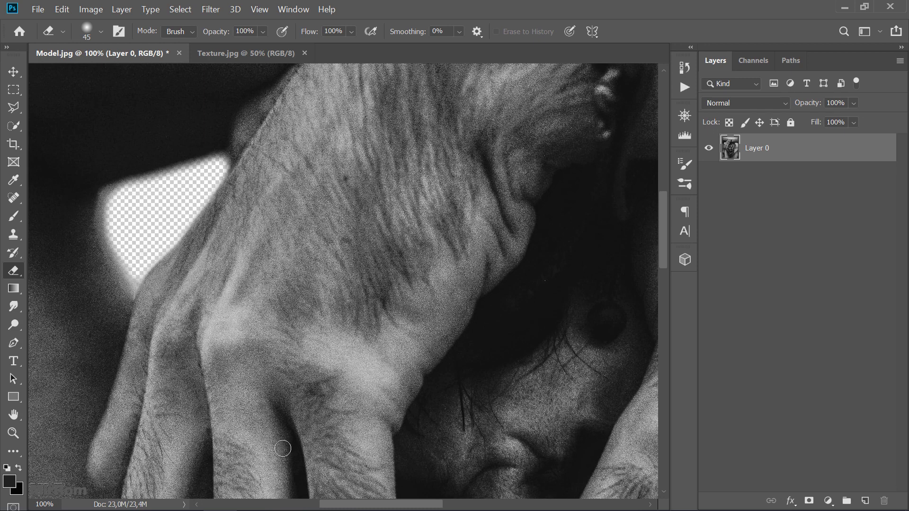
pyautogui.moveTo(344, 505)
pyautogui.mouseDown()
pyautogui.moveTo(473, 505)
pyautogui.moveTo(465, 505)
pyautogui.mouseUp()
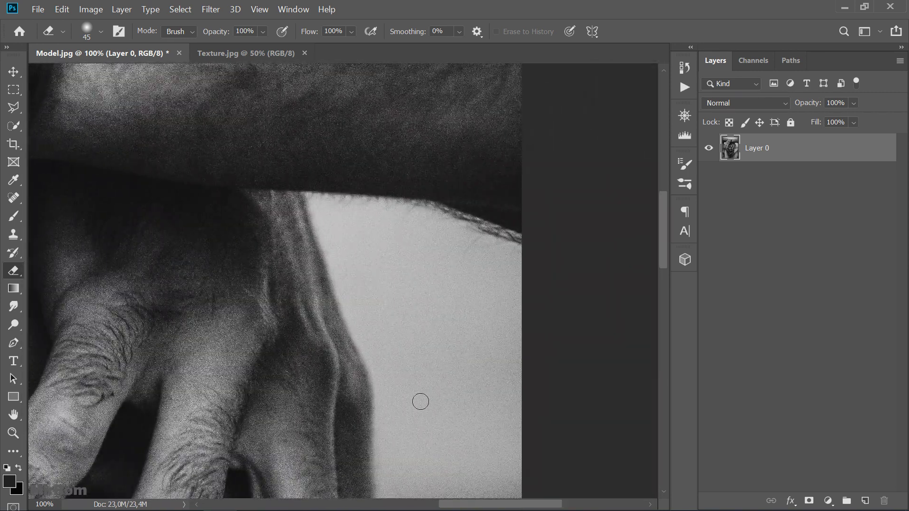
pyautogui.press(']')
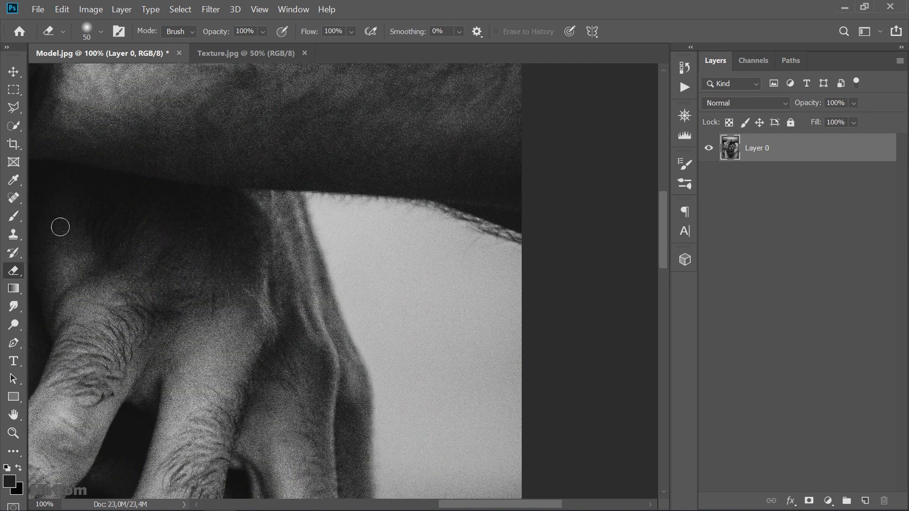
# Outline the bright background beside the fingers with the Polygonal Lasso
pyautogui.click(14, 108)
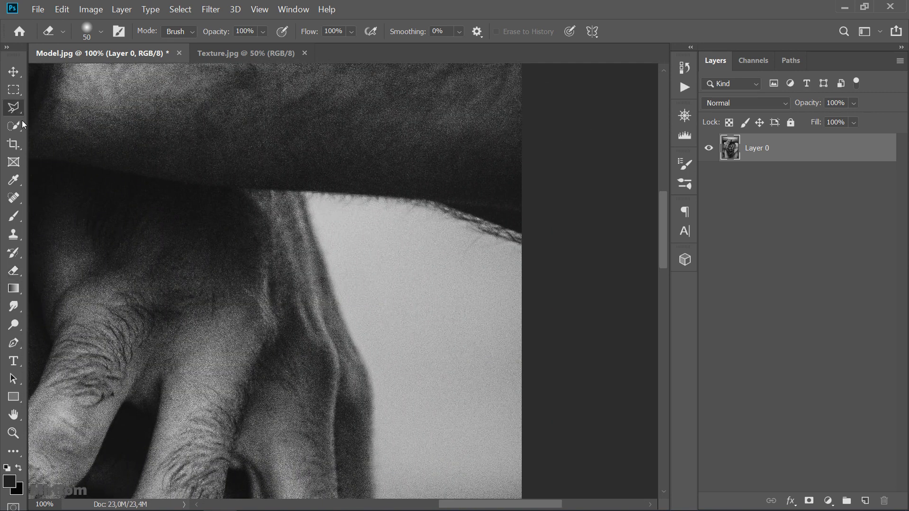
pyautogui.click(302, 192)
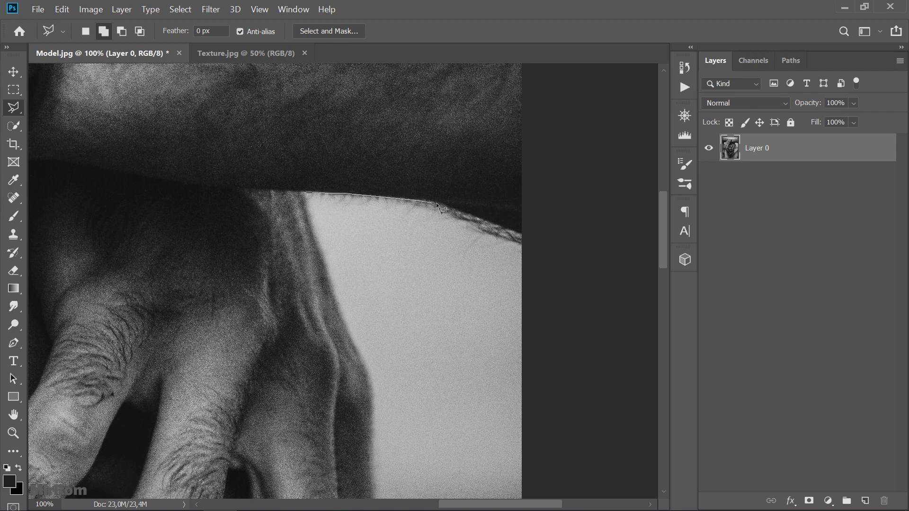
pyautogui.scroll(-5, 542, 468)
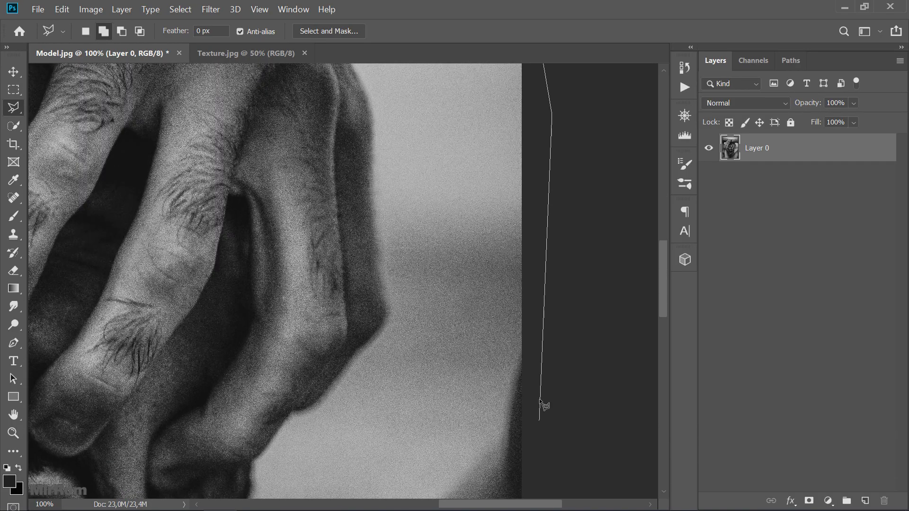
pyautogui.click(538, 365)
pyautogui.scroll(-2, 514, 399)
pyautogui.scroll(-3, 361, 317)
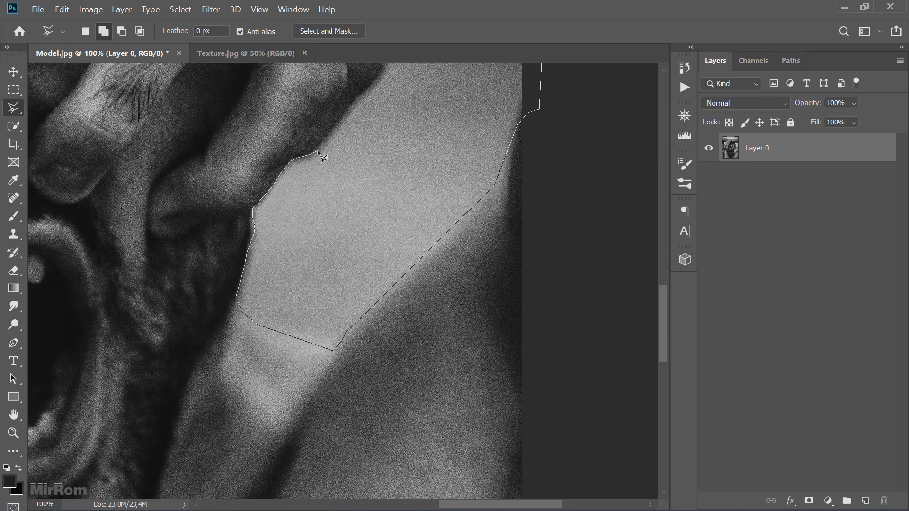
pyautogui.click(388, 72)
pyautogui.scroll(2, 388, 142)
pyautogui.scroll(2, 384, 180)
pyautogui.scroll(2, 377, 213)
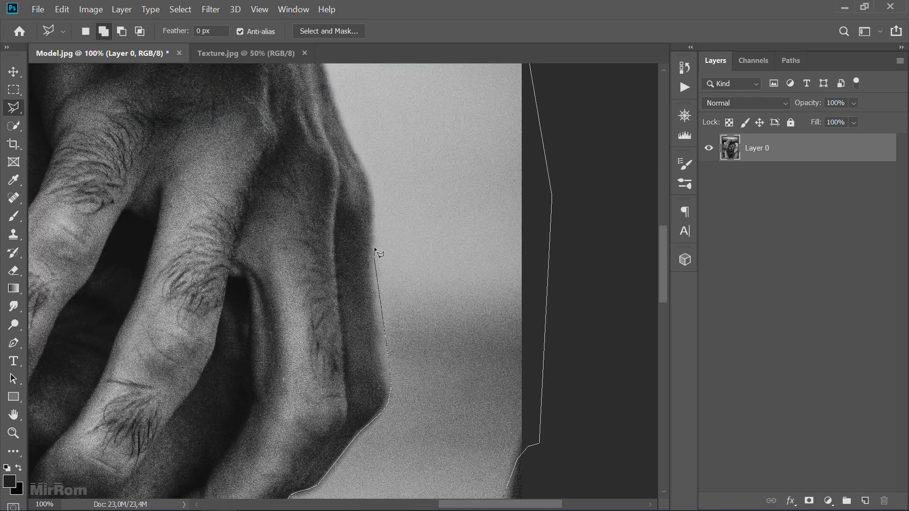
pyautogui.click(375, 245)
pyautogui.scroll(3, 341, 226)
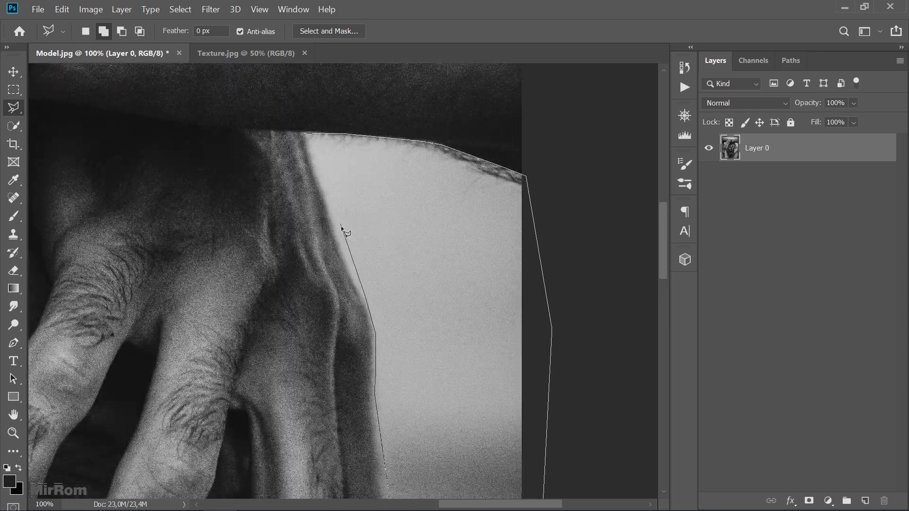
pyautogui.click(308, 154)
# Delete the outlined background to transparency, deselect and zoom back out
pyautogui.press('Delete')
pyautogui.hotkey('ctrl', 'd')
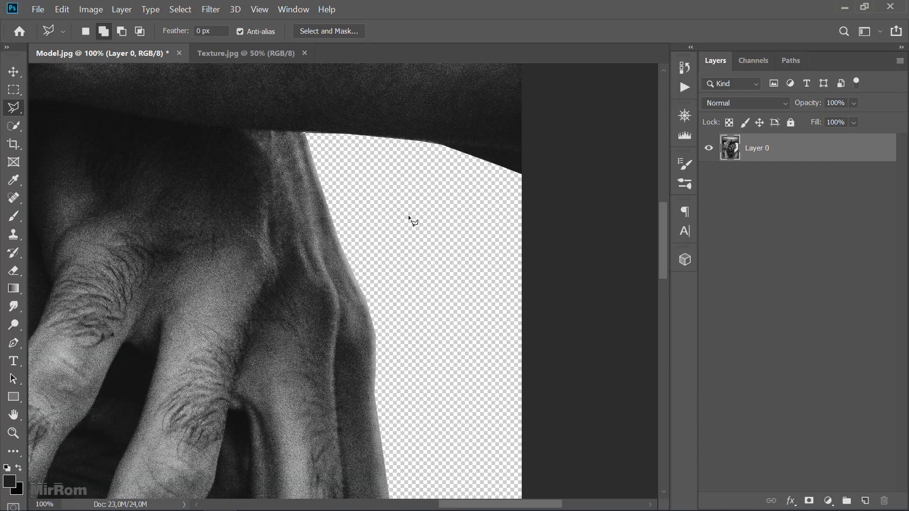
pyautogui.hotkey('ctrl', '-')
pyautogui.hotkey('ctrl', '-')
pyautogui.hotkey('ctrl', '-')
pyautogui.hotkey('ctrl', '-')
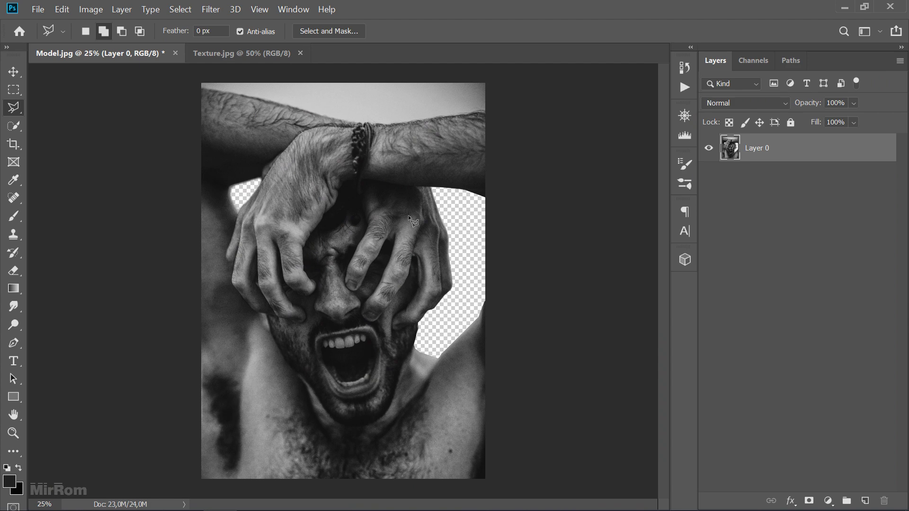
pyautogui.press('v')
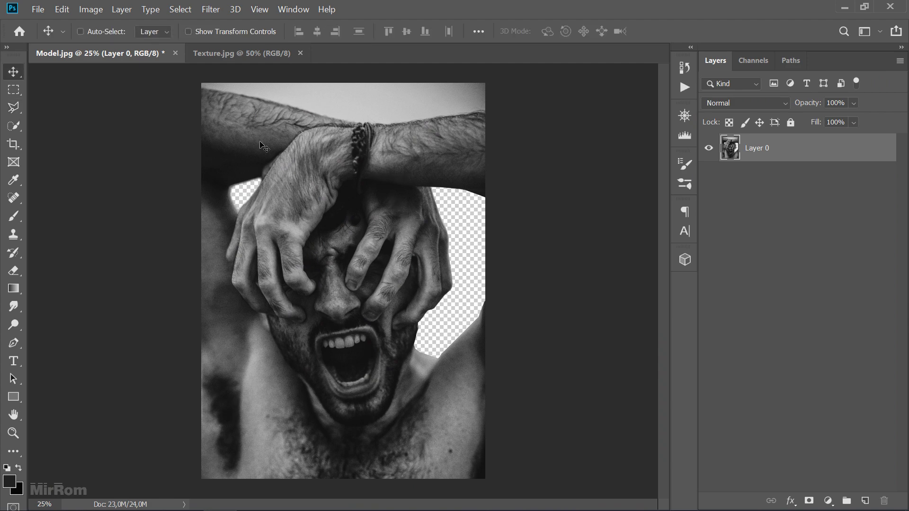
# Add a #1d1d1d solid Color Fill 1 layer and place it below Layer 0
pyautogui.click(131, 14)
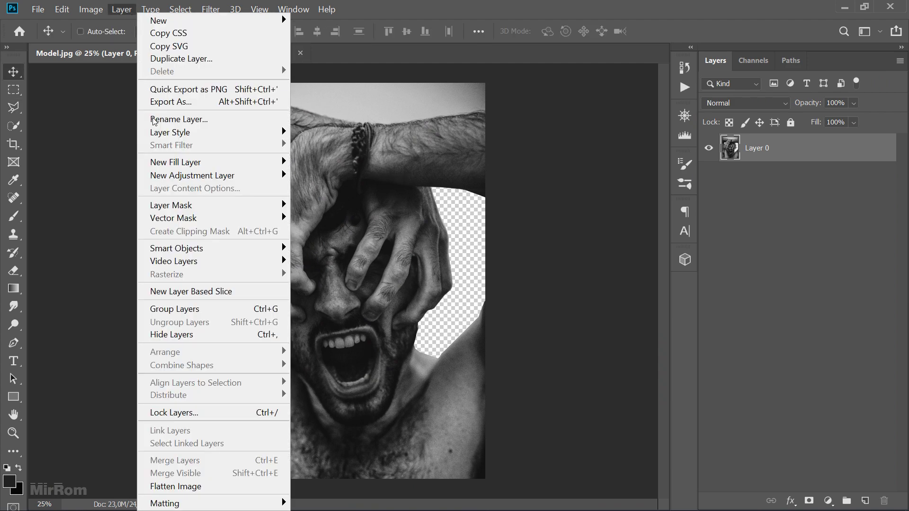
pyautogui.moveTo(213, 162)
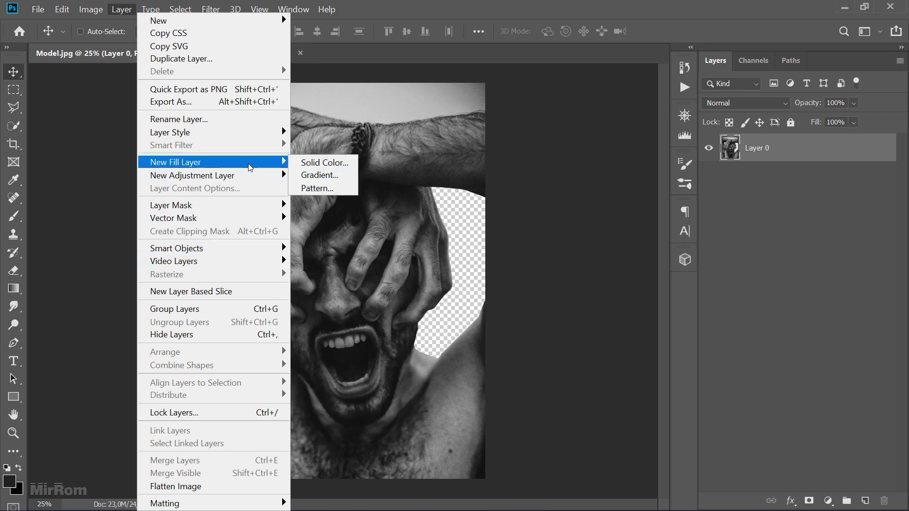
pyautogui.click(345, 163)
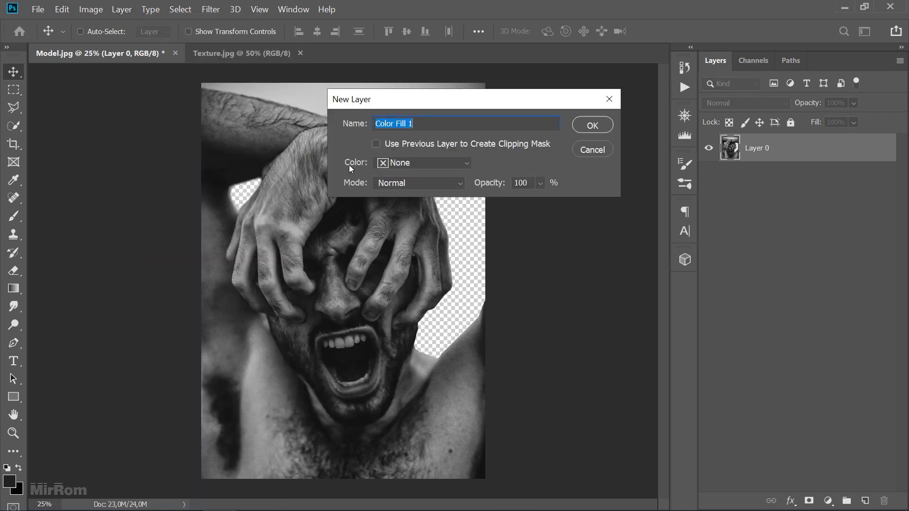
pyautogui.click(585, 125)
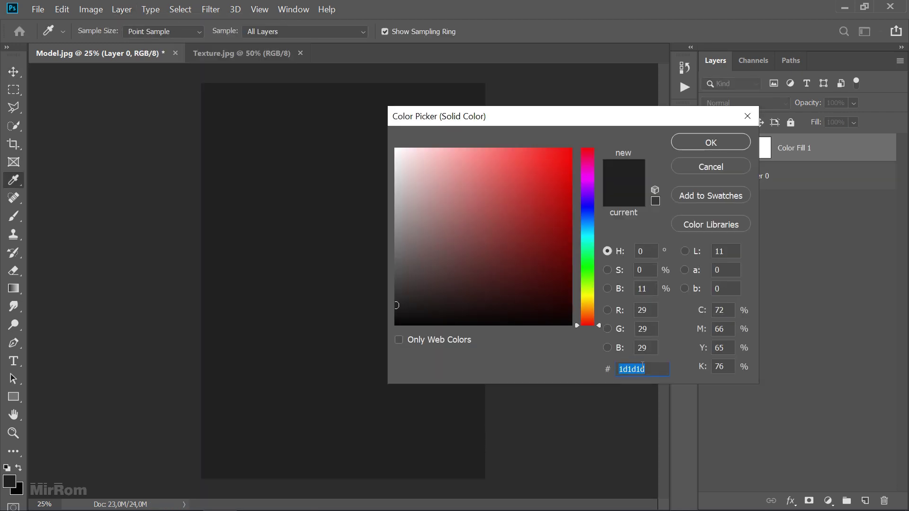
pyautogui.click(655, 369)
pyautogui.click(697, 143)
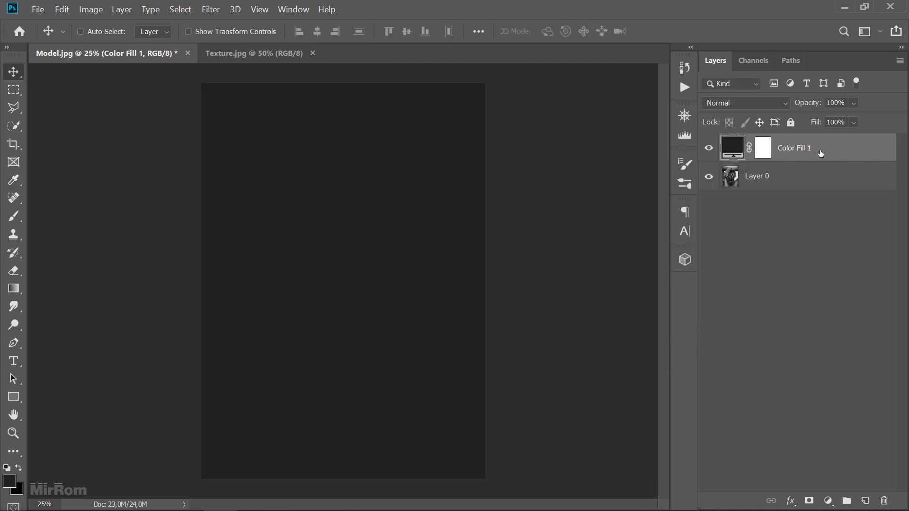
pyautogui.moveTo(820, 153); pyautogui.dragTo(823, 195)
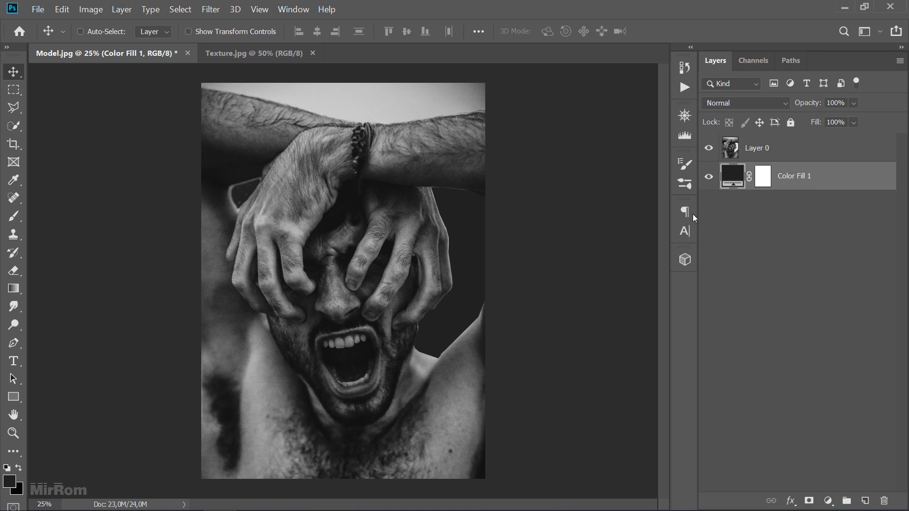
# Set Layer 0's blend mode to Lighten and compare with the fill hidden
pyautogui.click(765, 153)
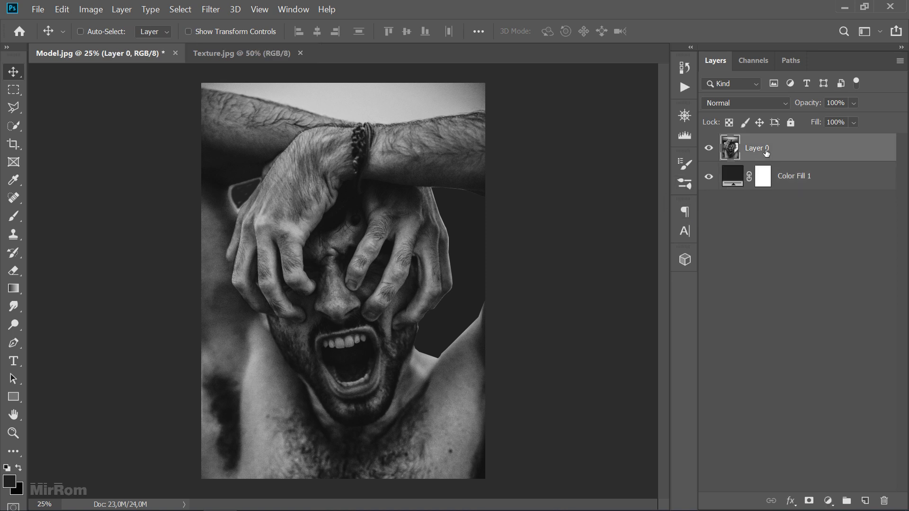
pyautogui.click(752, 104)
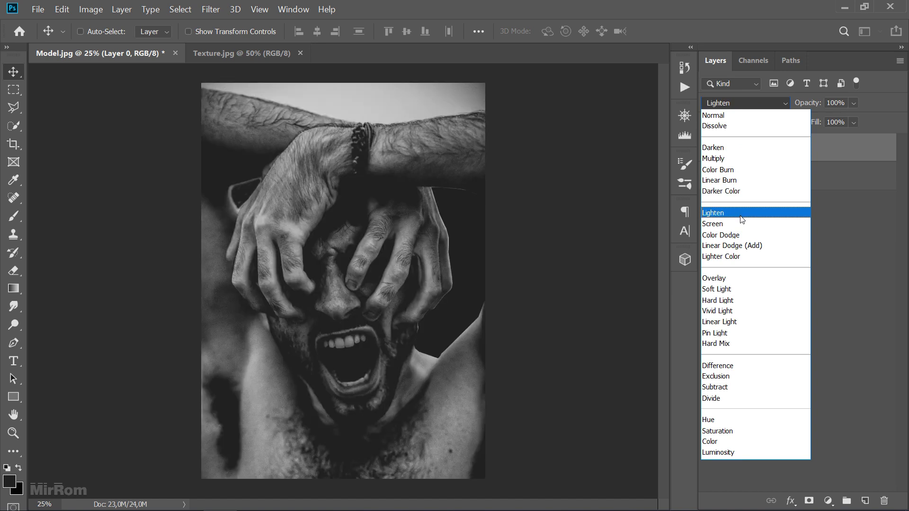
pyautogui.click(742, 213)
pyautogui.click(709, 177)
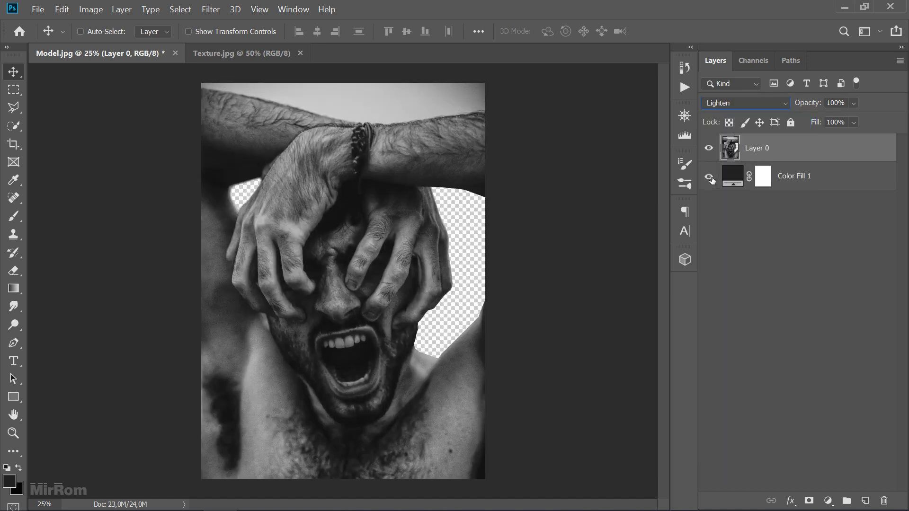
pyautogui.click(708, 177)
pyautogui.click(709, 177)
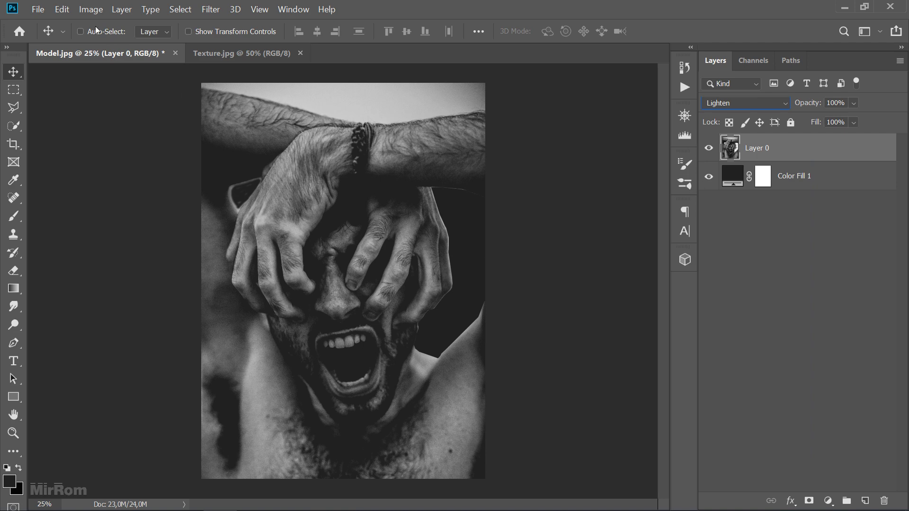
# Add a new Layer 1 and pick the Brush with a dark foreground colour
pyautogui.click(121, 9)
pyautogui.moveTo(159, 21)
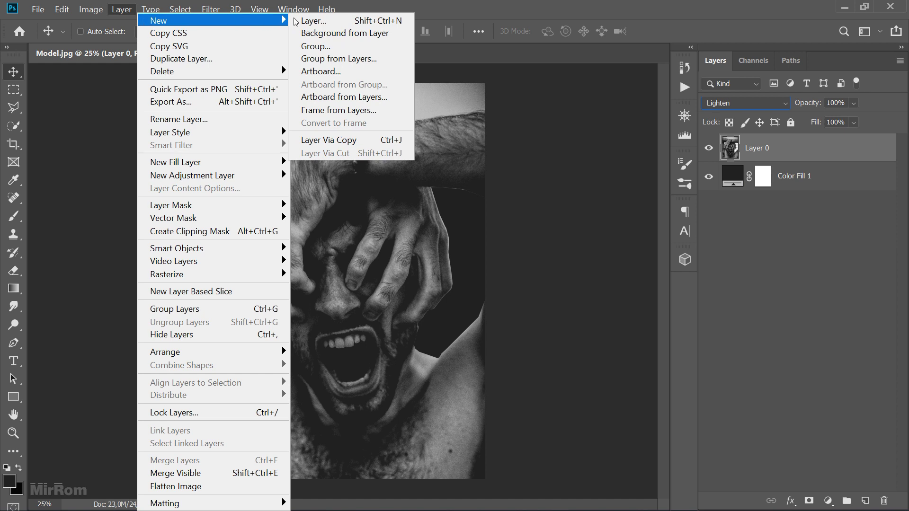
pyautogui.click(312, 21)
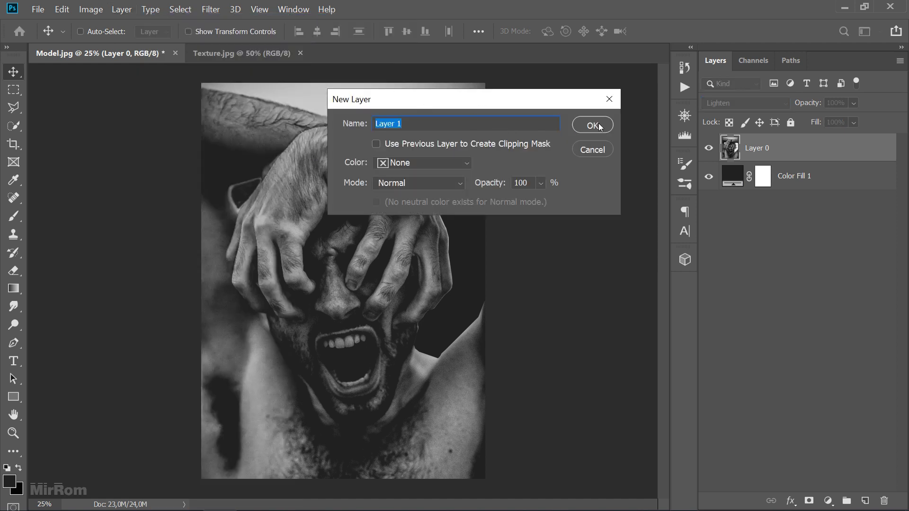
pyautogui.click(593, 125)
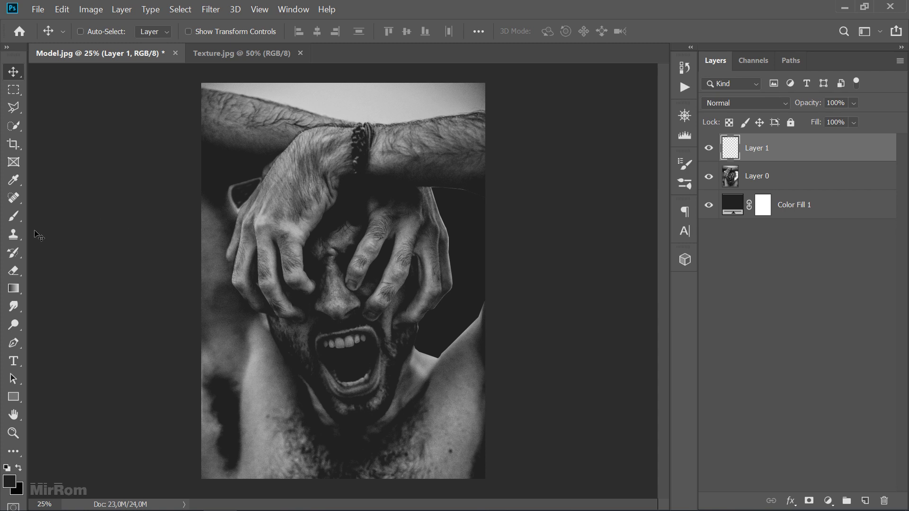
pyautogui.click(14, 216)
pyautogui.click(68, 221)
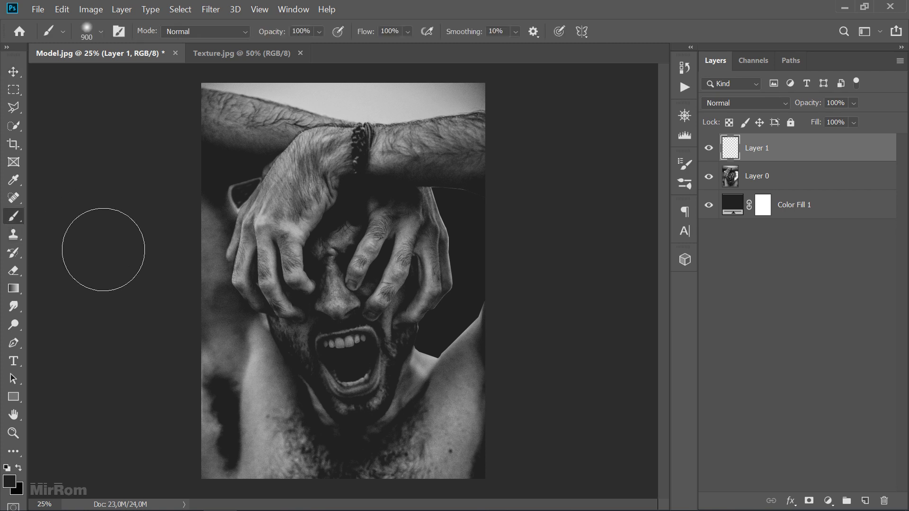
pyautogui.click(8, 482)
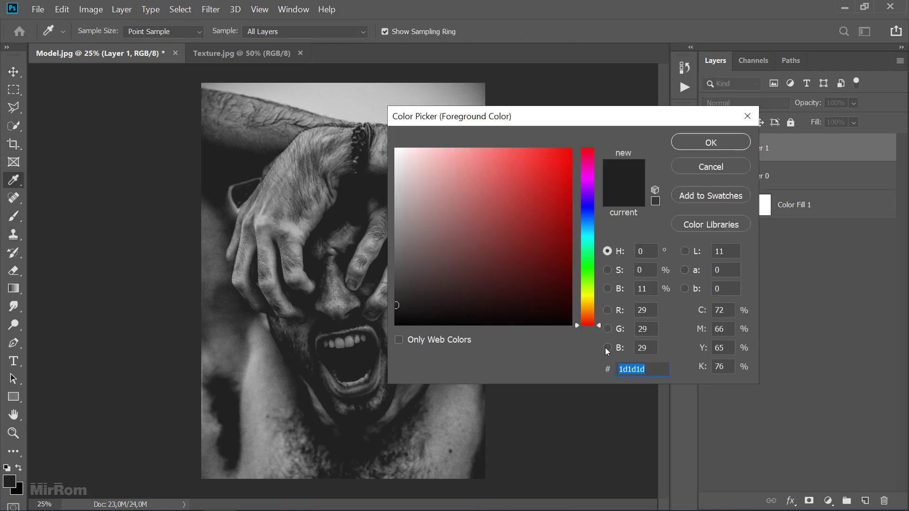
pyautogui.click(656, 369)
pyautogui.click(678, 142)
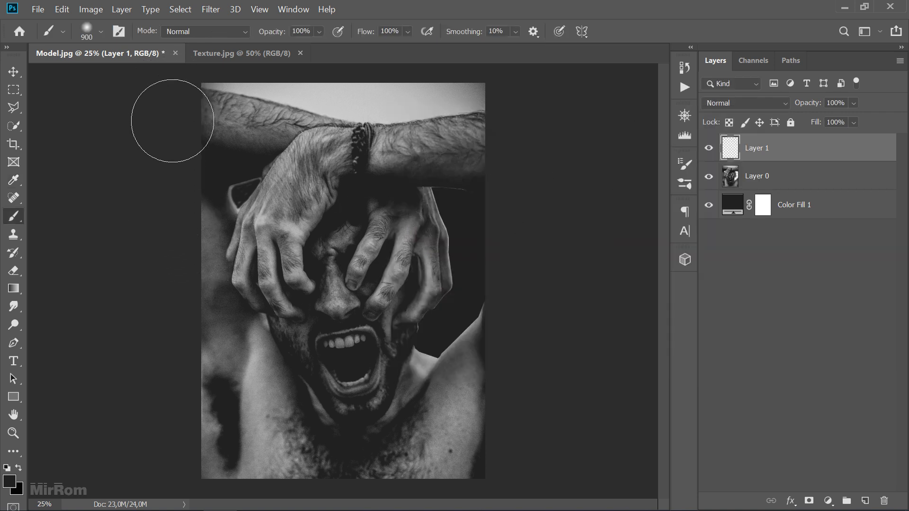
# Paint dark over the left edge, bottom, lower-right shoulder and top forearm strip
pyautogui.moveTo(171, 121)
pyautogui.mouseDown()
pyautogui.moveTo(200, 367)
pyautogui.moveTo(345, 497)
pyautogui.mouseUp()
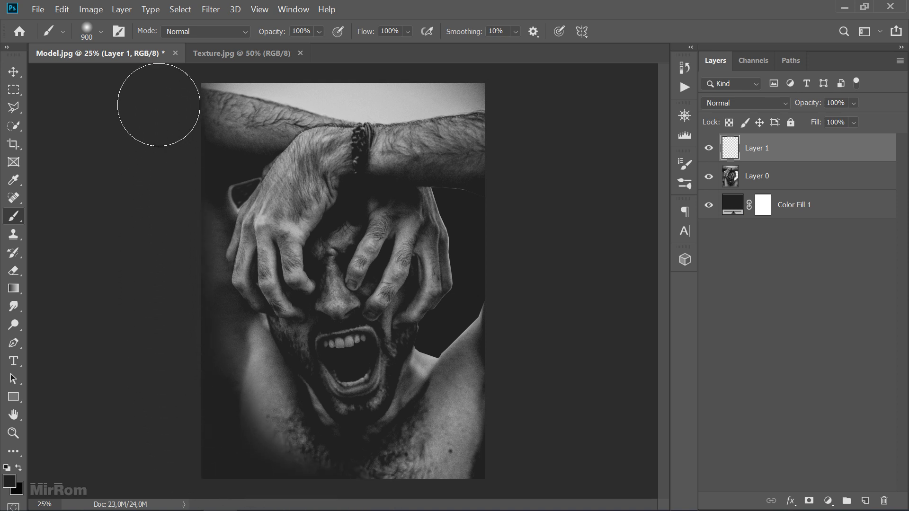
pyautogui.moveTo(167, 331); pyautogui.dragTo(525, 419)
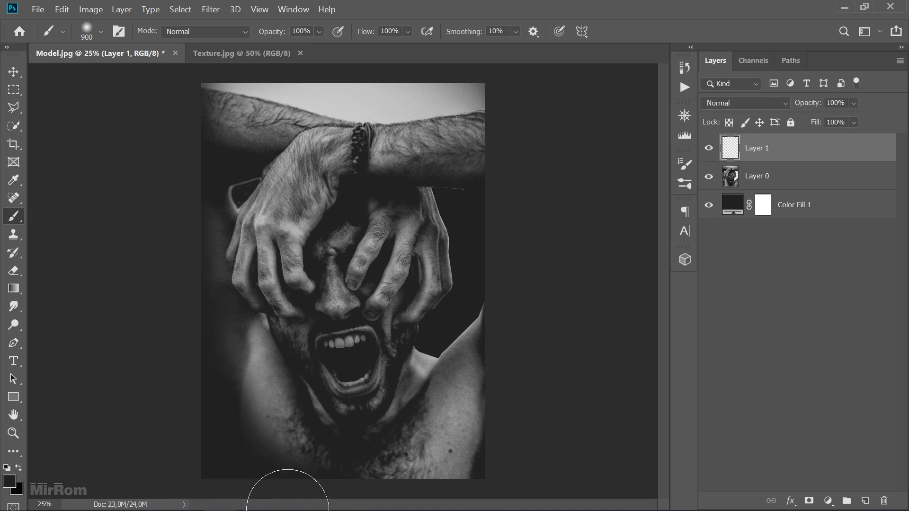
pyautogui.moveTo(526, 309); pyautogui.dragTo(520, 350)
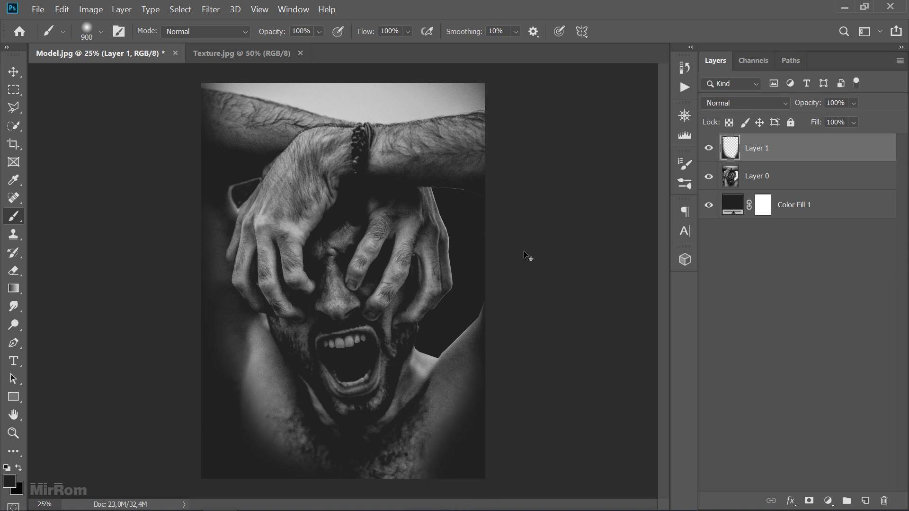
pyautogui.hotkey('ctrl', '-')
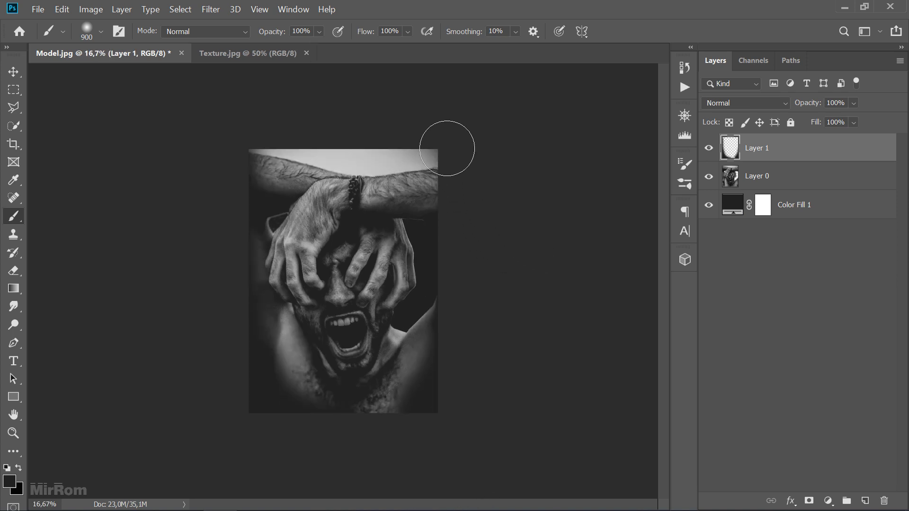
pyautogui.moveTo(443, 147); pyautogui.dragTo(445, 176)
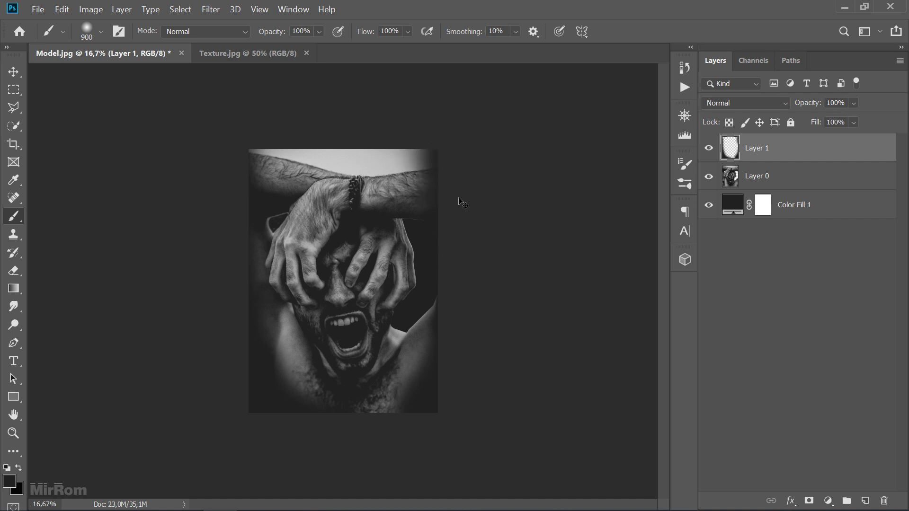
pyautogui.hotkey('ctrl', 'z')
pyautogui.press(']')
pyautogui.press(']')
pyautogui.press(']')
pyautogui.moveTo(405, 429); pyautogui.dragTo(388, 393)
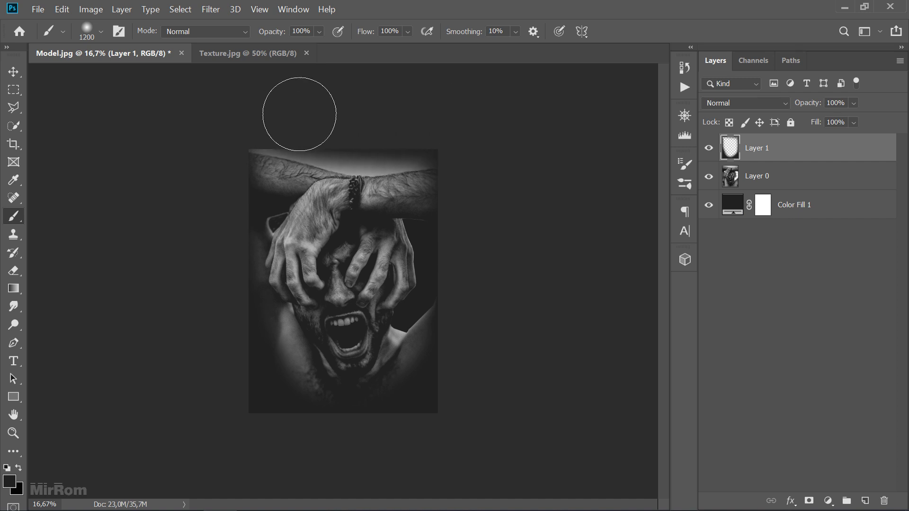
pyautogui.press('[')
pyautogui.press('[')
pyautogui.press('[')
pyautogui.moveTo(251, 128); pyautogui.dragTo(494, 134)
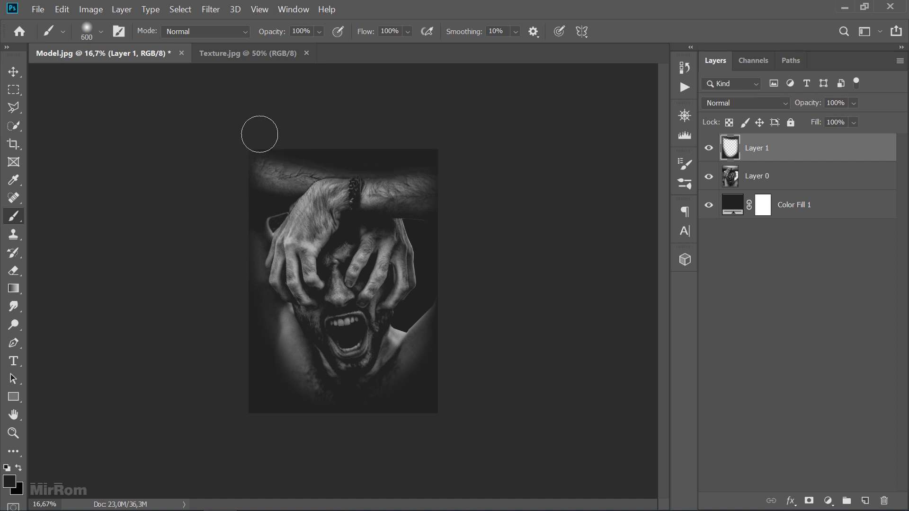
pyautogui.press(']')
pyautogui.press(']')
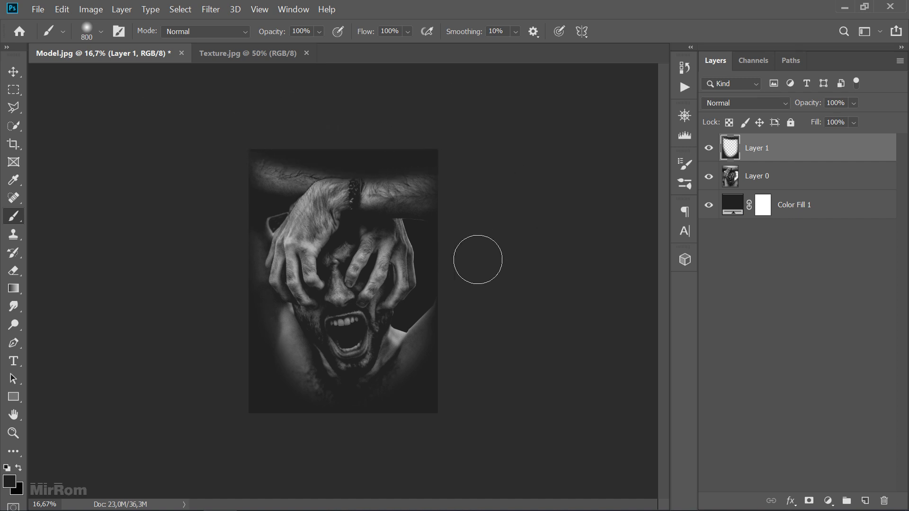
pyautogui.press('[')
pyautogui.press('[')
pyautogui.press('[')
# Darken the bright shoulder, hand and finger edges with a smaller brush
pyautogui.hotkey('ctrl', '+')
pyautogui.hotkey('ctrl', '+')
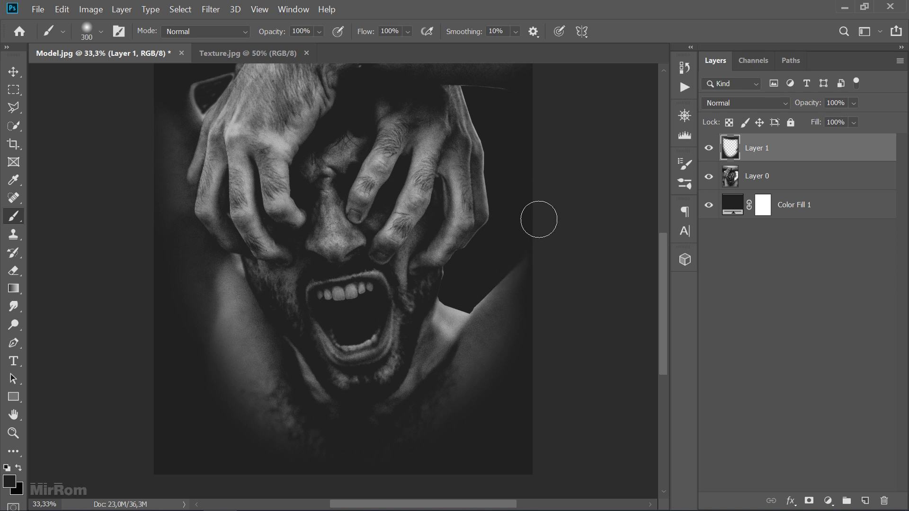
pyautogui.moveTo(535, 219)
pyautogui.mouseDown()
pyautogui.moveTo(465, 297)
pyautogui.moveTo(523, 208)
pyautogui.moveTo(440, 303)
pyautogui.moveTo(521, 247)
pyautogui.moveTo(450, 293)
pyautogui.mouseUp()
pyautogui.scroll(2, 506, 209)
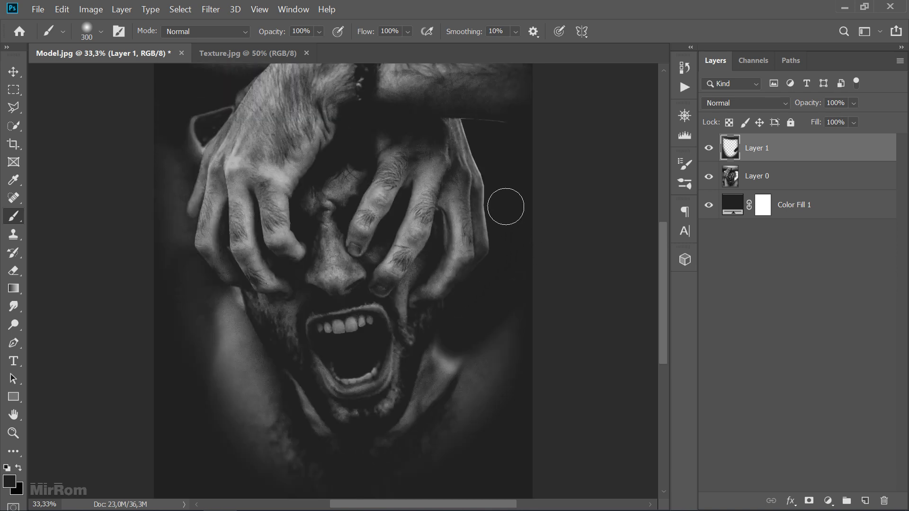
pyautogui.scroll(3, 503, 245)
pyautogui.press('[')
pyautogui.press('[')
pyautogui.press('[')
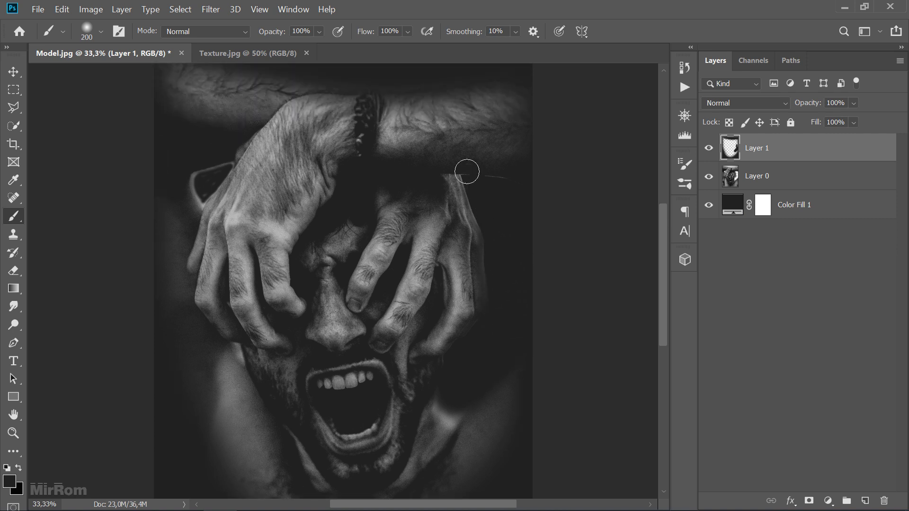
pyautogui.moveTo(478, 201)
pyautogui.mouseDown()
pyautogui.moveTo(497, 246)
pyautogui.moveTo(475, 170)
pyautogui.moveTo(496, 303)
pyautogui.moveTo(496, 290)
pyautogui.mouseUp()
pyautogui.press(']')
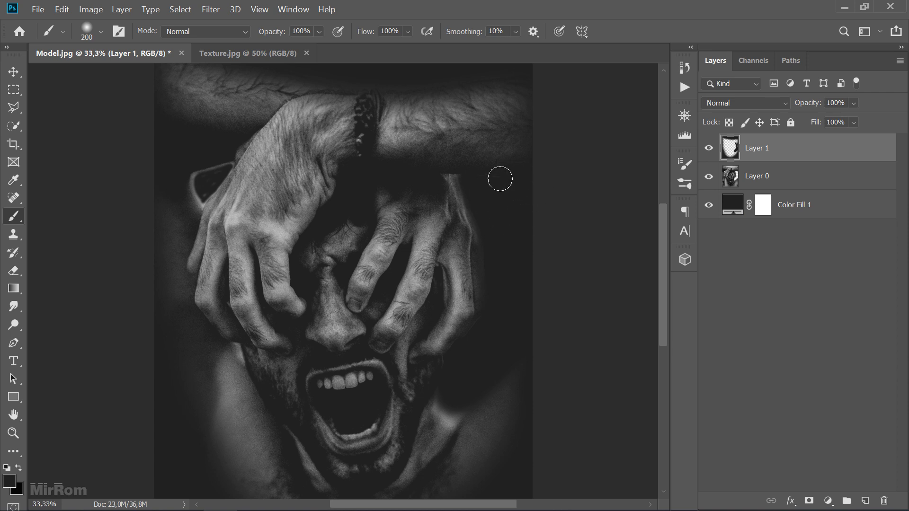
pyautogui.press(']')
pyautogui.press(']')
pyautogui.press(']')
pyautogui.moveTo(455, 189); pyautogui.dragTo(363, 175)
pyautogui.press('[')
pyautogui.press('[')
pyautogui.press('[')
pyautogui.press('[')
pyautogui.moveTo(209, 166)
pyautogui.mouseDown()
pyautogui.moveTo(226, 156)
pyautogui.moveTo(194, 183)
pyautogui.moveTo(189, 205)
pyautogui.moveTo(241, 130)
pyautogui.mouseUp()
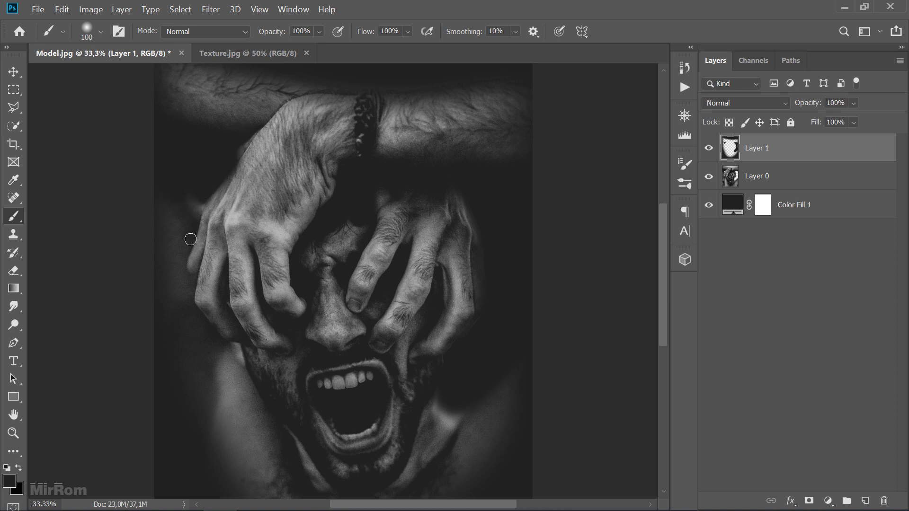
# Zoom back out to 25% to check the whole darkened portrait
pyautogui.scroll(2, 538, 175)
pyautogui.scroll(-4, 538, 167)
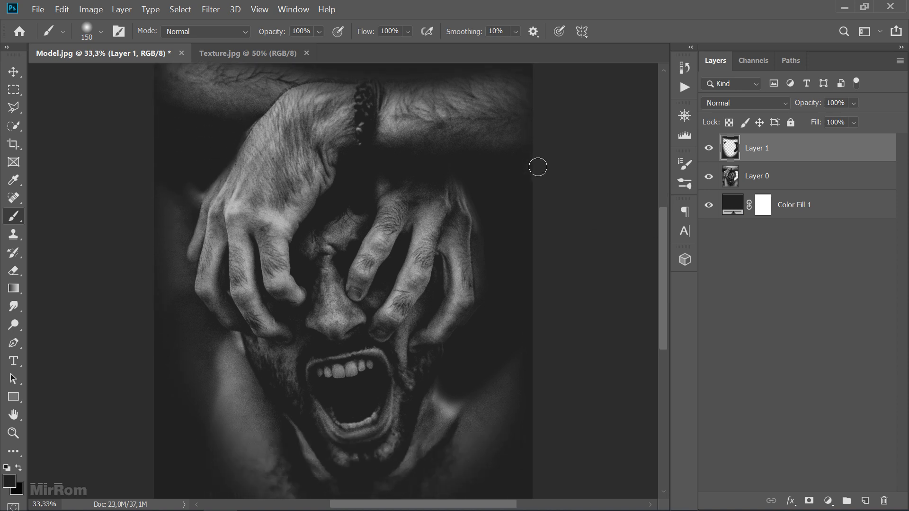
pyautogui.scroll(-1, 538, 167)
pyautogui.scroll(-1, 538, 167)
pyautogui.scroll(-1, 538, 167)
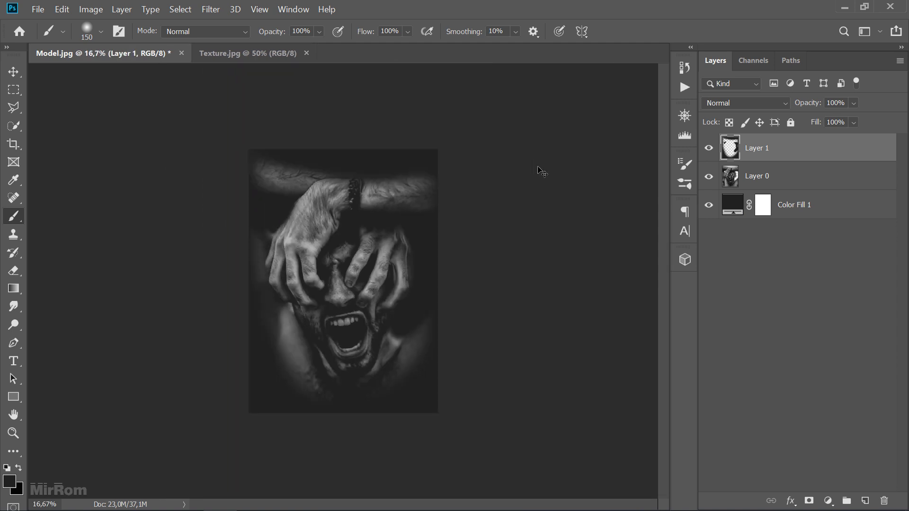
pyautogui.scroll(1, 538, 167)
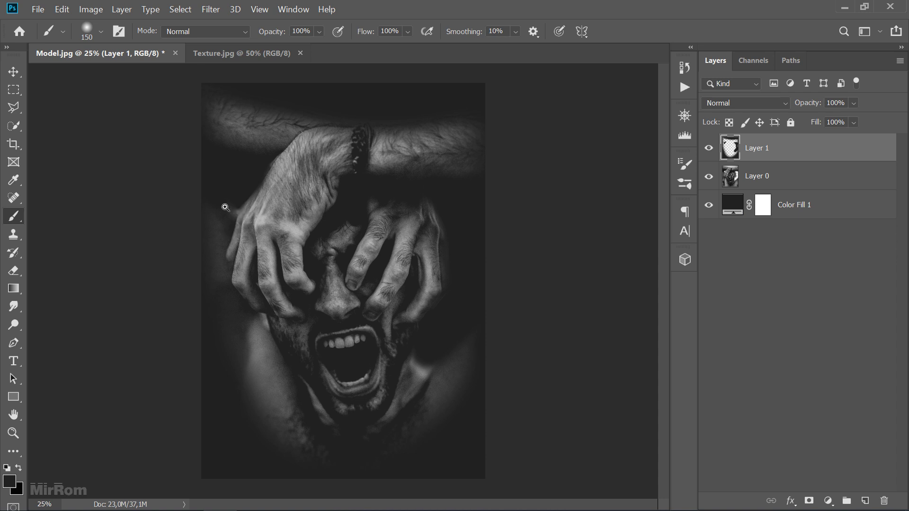
pyautogui.scroll(1, 227, 213)
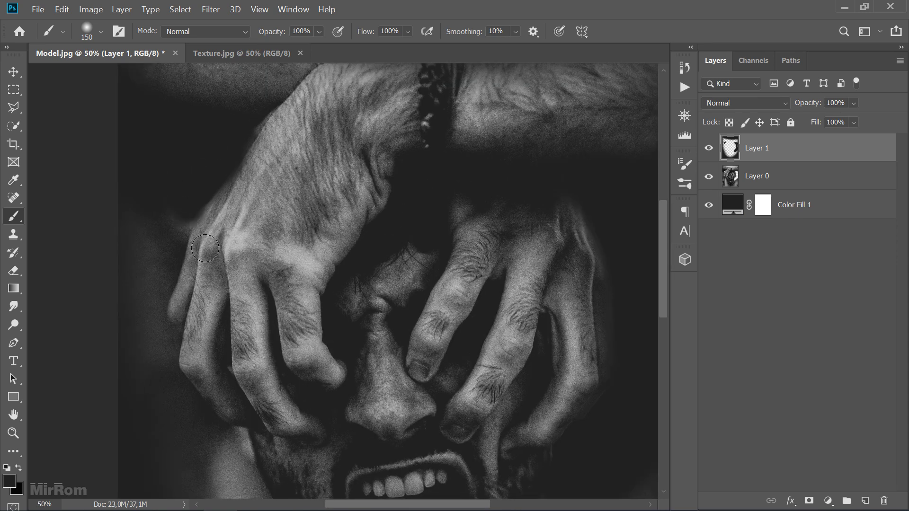
# Darken the glow left of the hand and load Layer 0's outline as a selection
pyautogui.moveTo(184, 205)
pyautogui.mouseDown()
pyautogui.moveTo(207, 258)
pyautogui.moveTo(190, 205)
pyautogui.moveTo(218, 174)
pyautogui.moveTo(166, 274)
pyautogui.mouseUp()
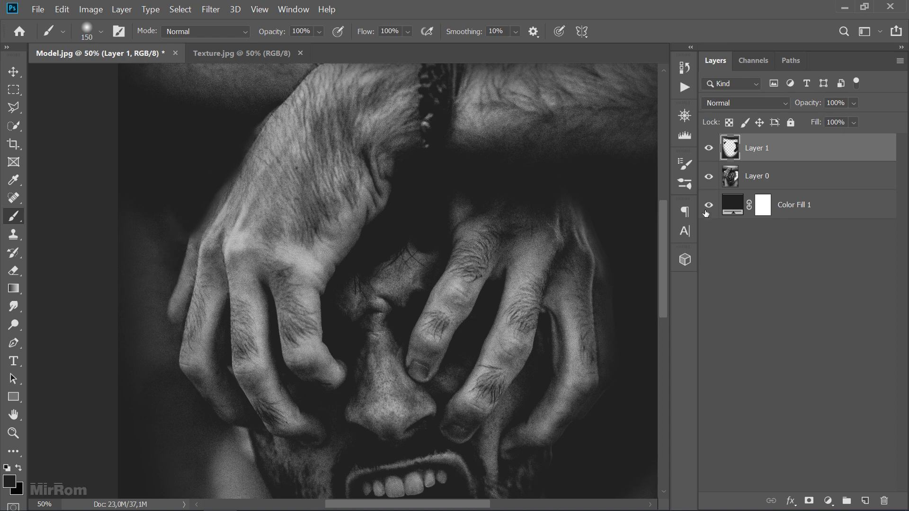
pyautogui.keyDown('ctrl'); pyautogui.click(730, 180); pyautogui.keyUp('ctrl')
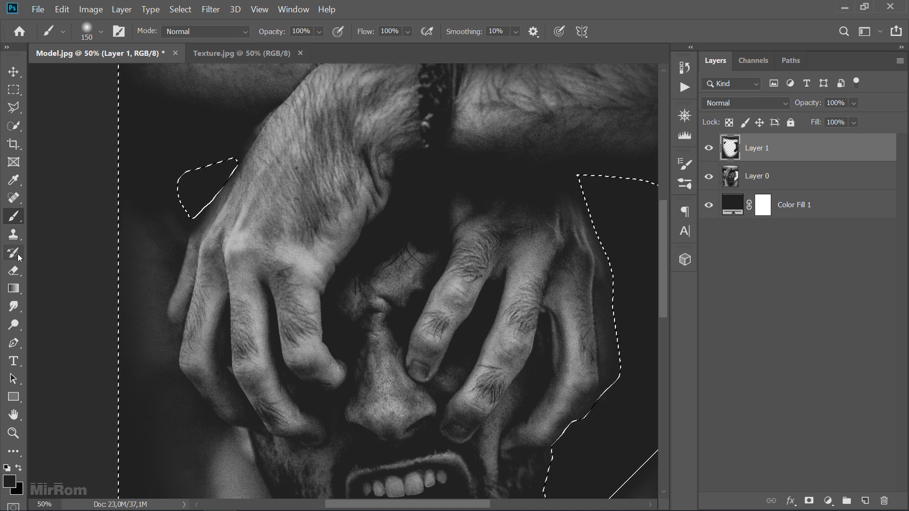
# Erase Layer 1's paint over the hands with a size 125, 20% hardness eraser, then deselect
pyautogui.click(16, 272)
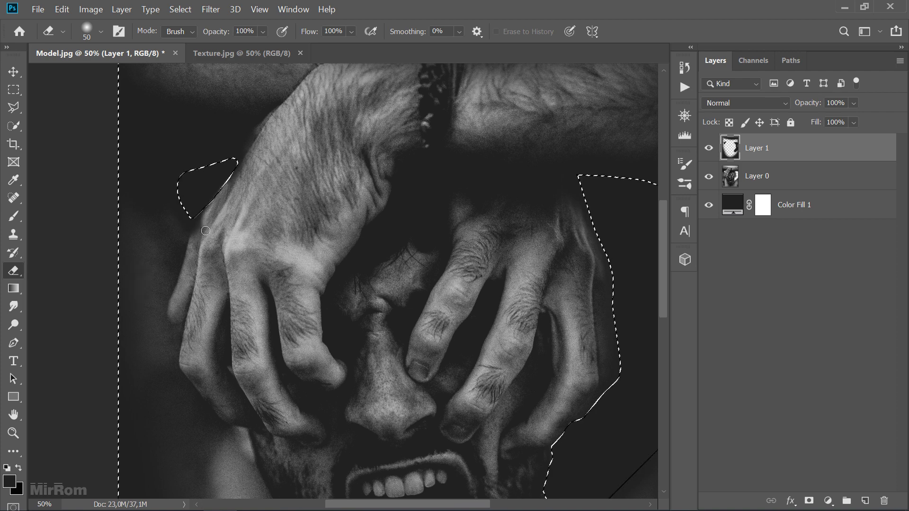
pyautogui.press(']')
pyautogui.press(']')
pyautogui.press(']')
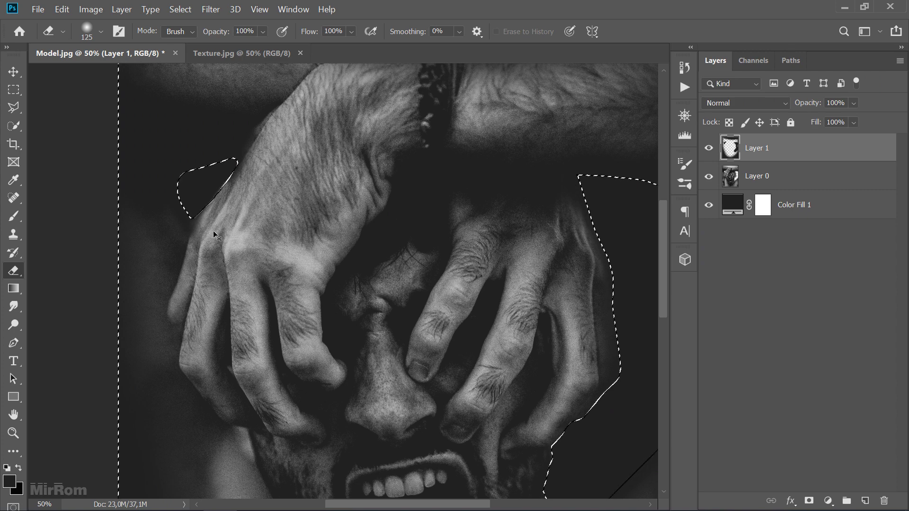
pyautogui.rightClick(242, 197)
pyautogui.moveTo(315, 261); pyautogui.dragTo(333, 263)
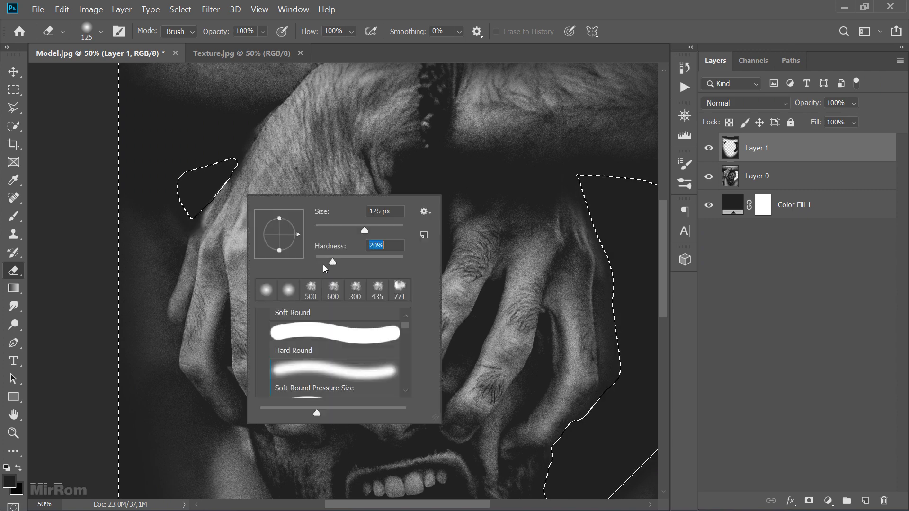
pyautogui.press('Return')
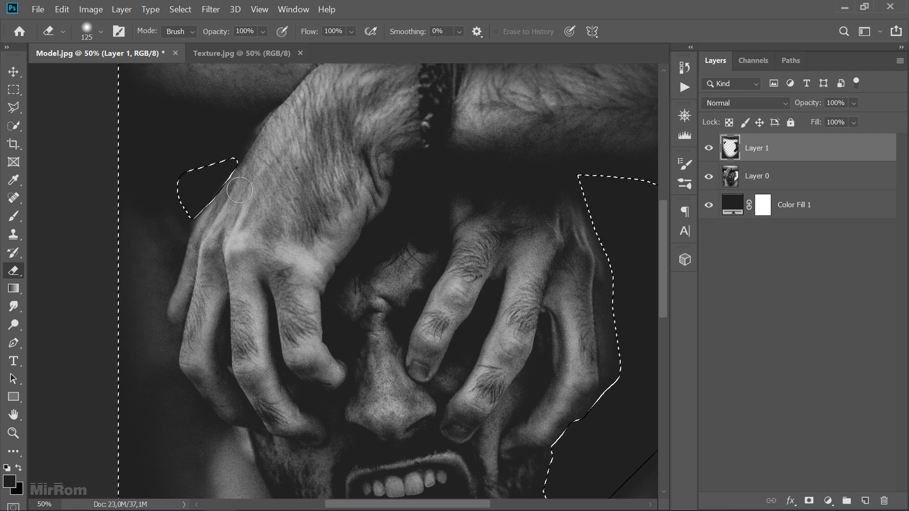
pyautogui.hotkey('ctrl', 'd')
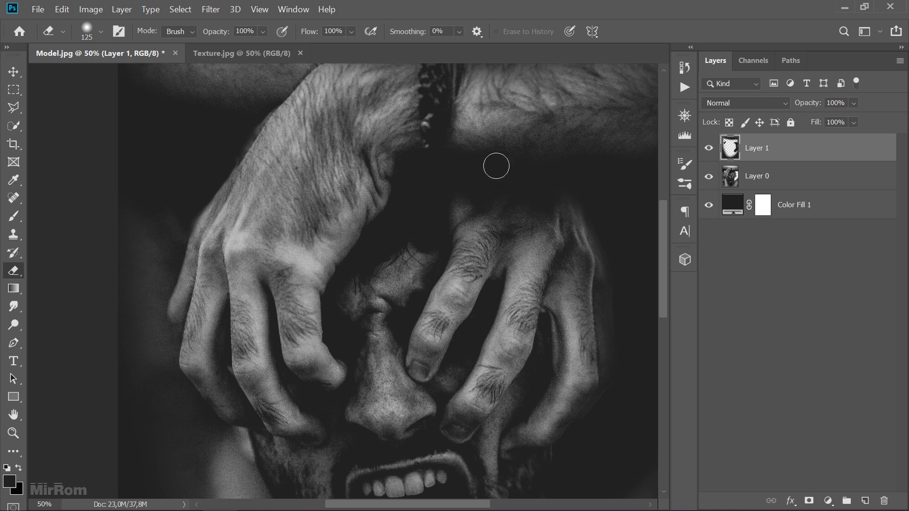
pyautogui.hotkey('ctrl', '-')
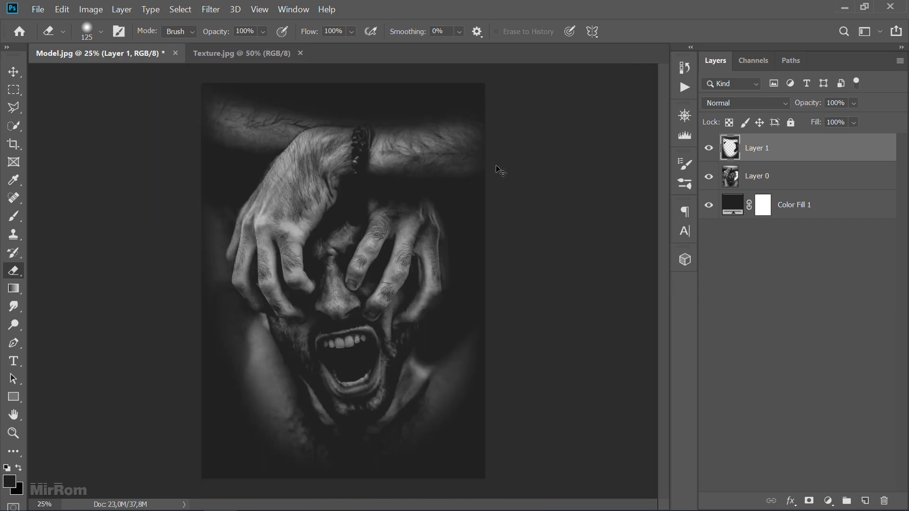
pyautogui.press('v')
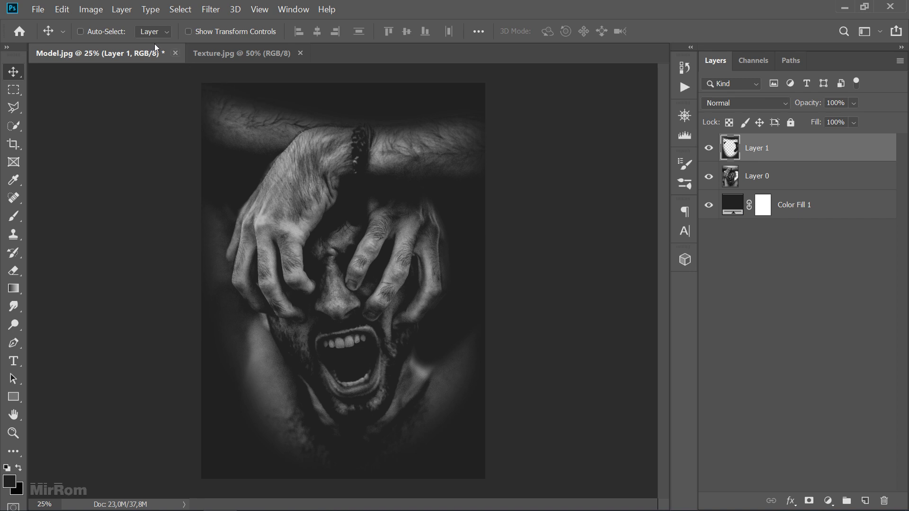
# Add an Exposure 1 adjustment layer at +0.70 exposure with a slight negative offset
pyautogui.click(122, 9)
pyautogui.moveTo(191, 176)
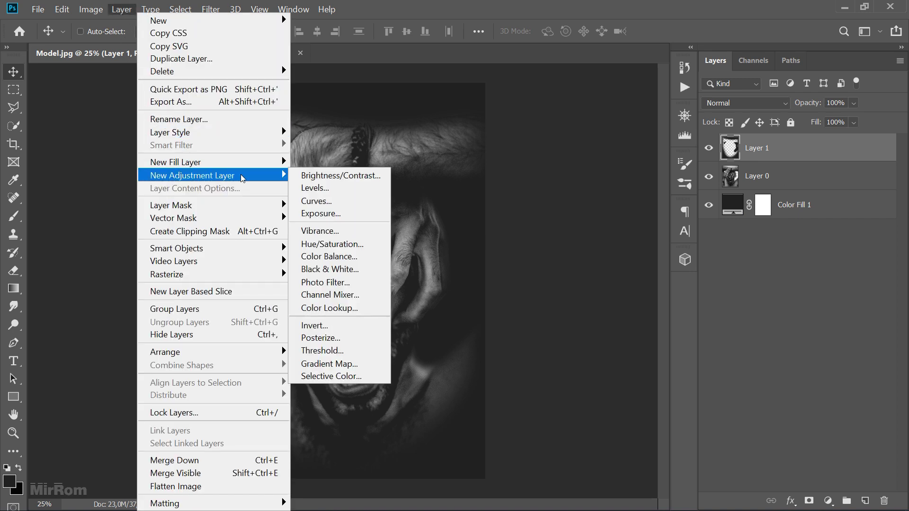
pyautogui.click(359, 214)
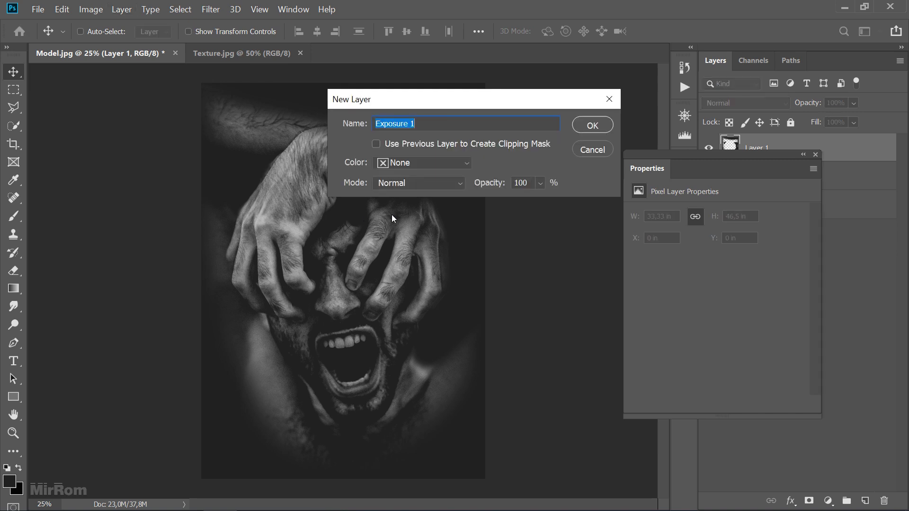
pyautogui.click(594, 119)
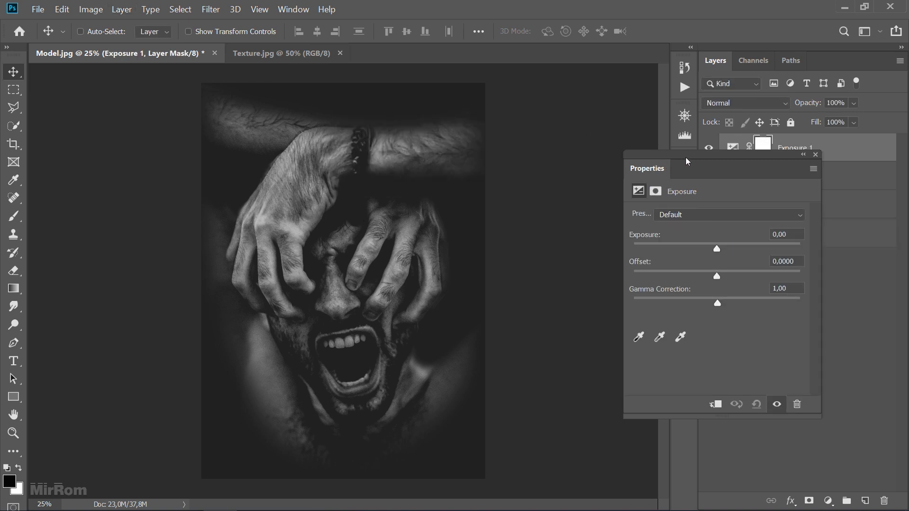
pyautogui.moveTo(686, 158); pyautogui.dragTo(572, 160)
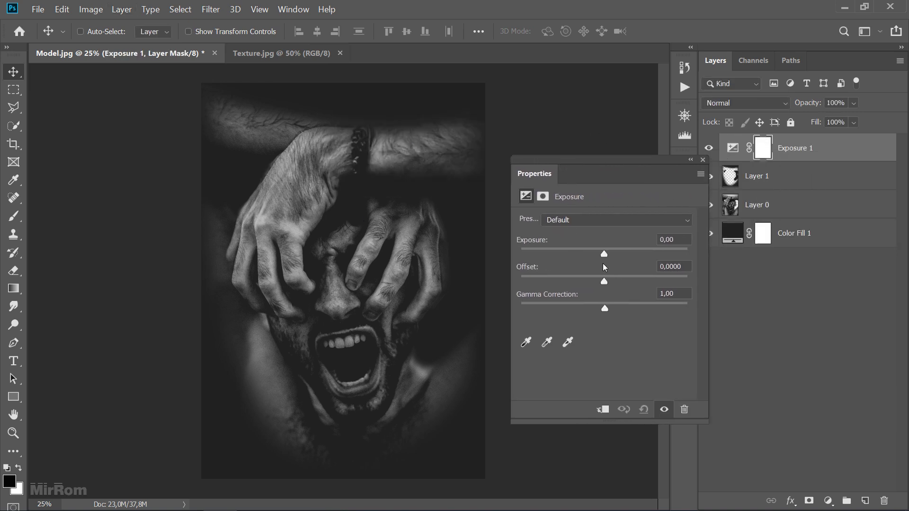
pyautogui.moveTo(606, 253); pyautogui.dragTo(613, 253)
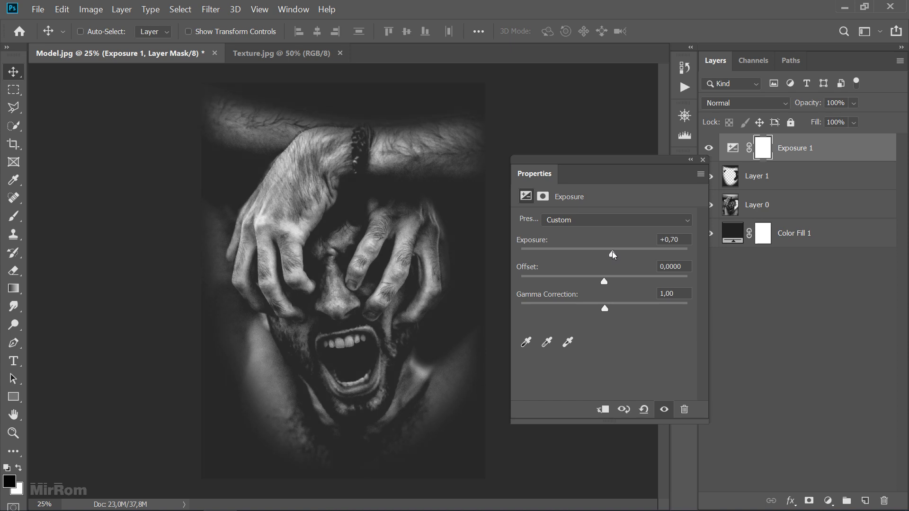
pyautogui.moveTo(605, 282); pyautogui.dragTo(604, 282)
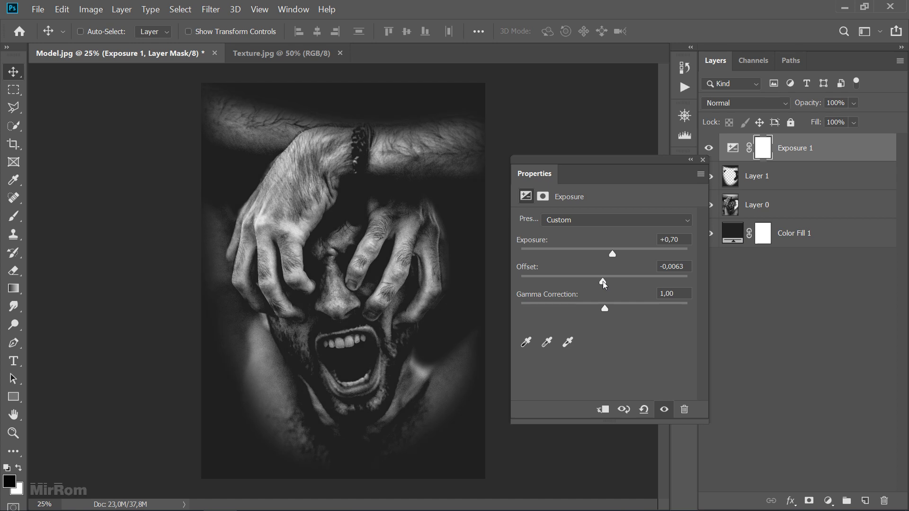
pyautogui.press('Up')
pyautogui.press('Up')
pyautogui.press('Up')
pyautogui.press('Up')
pyautogui.press('Up')
pyautogui.press('Up')
pyautogui.press('Up')
pyautogui.press('Up')
pyautogui.press('Up')
pyautogui.press('Up')
pyautogui.press('Up')
pyautogui.press('Up')
pyautogui.press('Up')
pyautogui.press('Up')
pyautogui.press('Up')
pyautogui.press('Up')
pyautogui.press('Up')
pyautogui.press('Up')
pyautogui.click(689, 265)
pyautogui.click(674, 413)
pyautogui.click(702, 161)
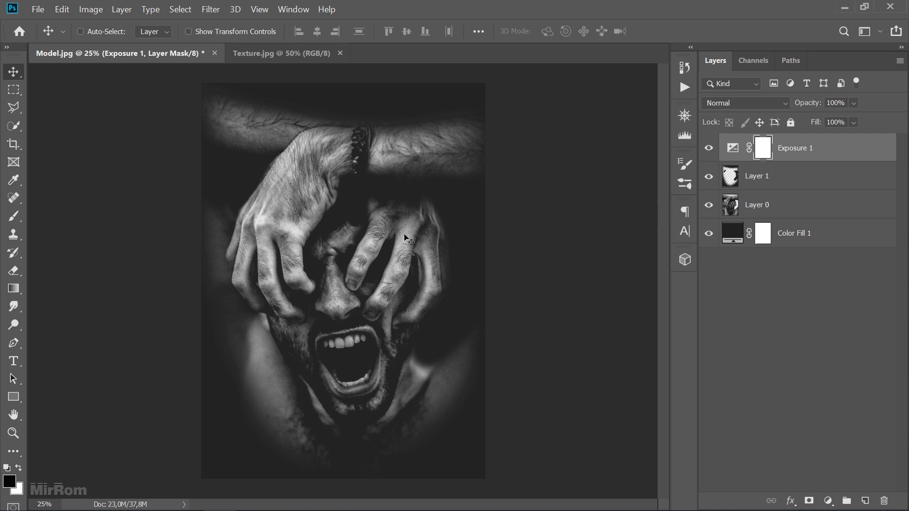
# Open condense_by_teatoo.jpg and drag it into Model.jpg as Layer 2
pyautogui.click(43, 11)
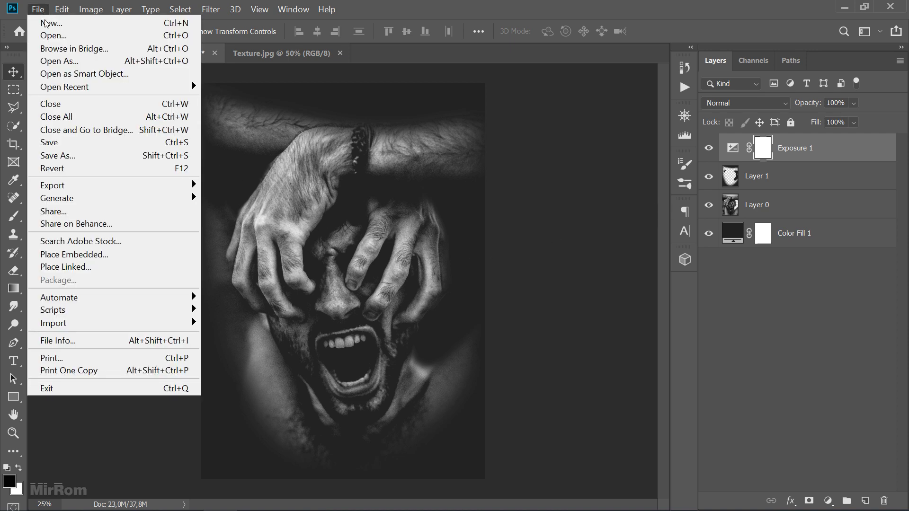
pyautogui.click(93, 37)
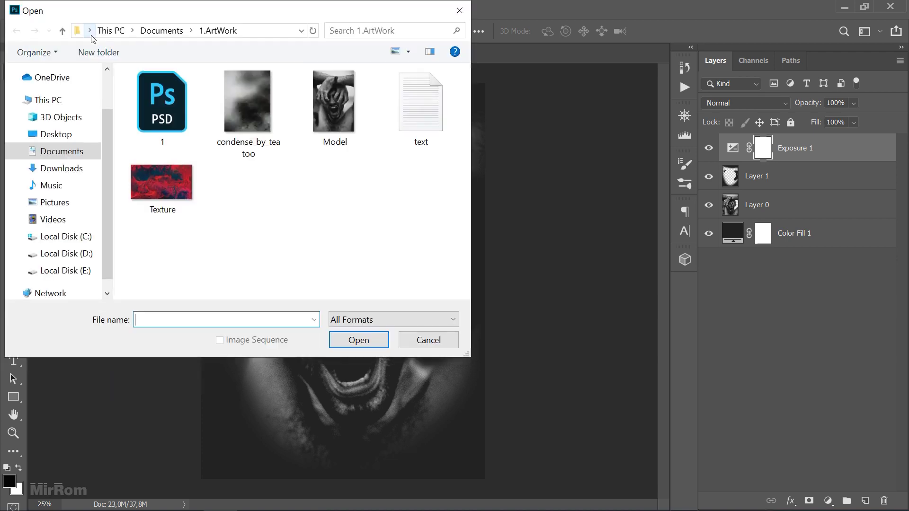
pyautogui.doubleClick(249, 126)
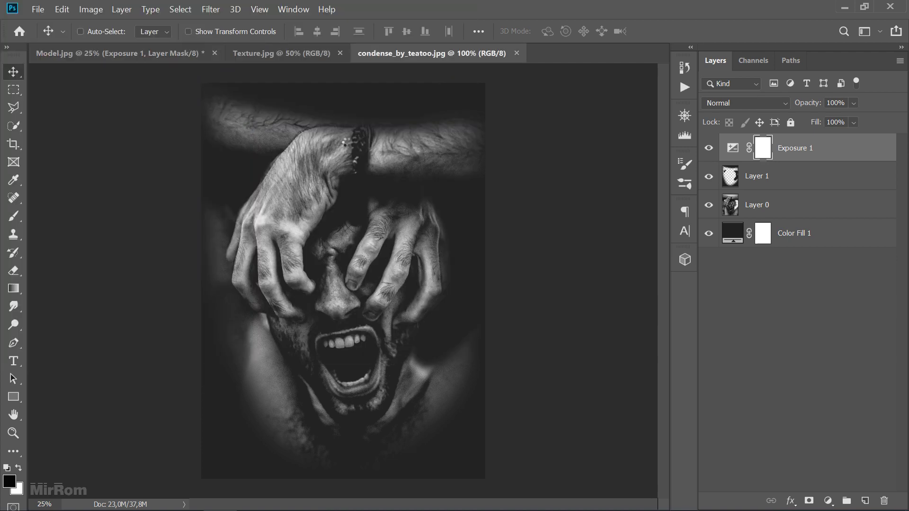
pyautogui.moveTo(336, 168); pyautogui.dragTo(259, 115)
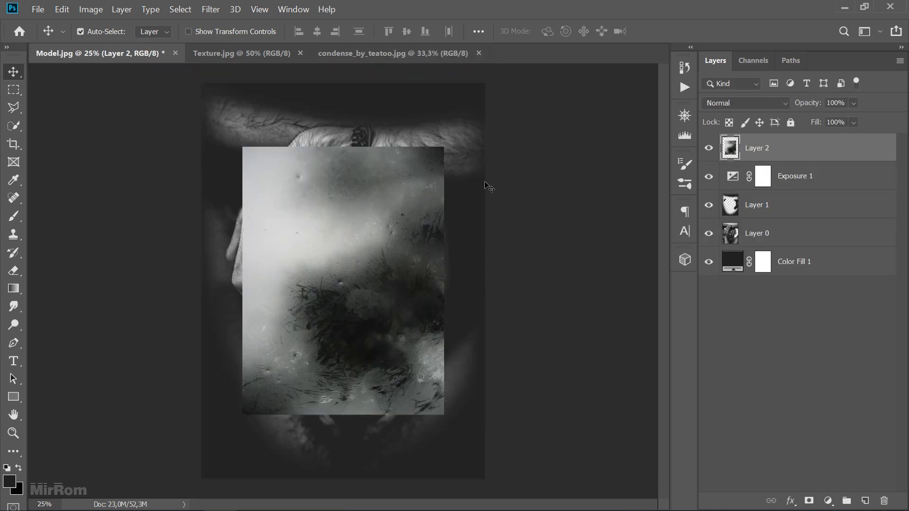
# Free-transform the texture, scaling it up and flipping it horizontally
pyautogui.hotkey('ctrl', 't')
pyautogui.moveTo(444, 147); pyautogui.dragTo(491, 84)
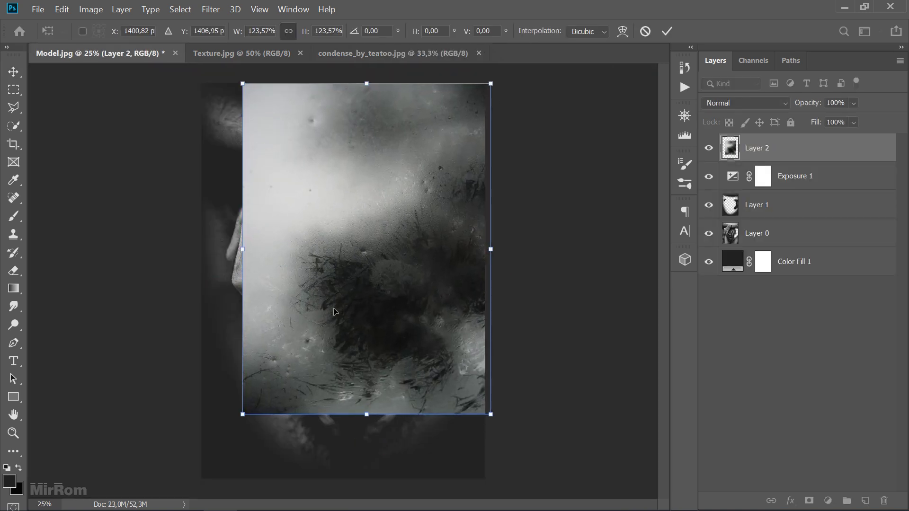
pyautogui.moveTo(243, 415); pyautogui.dragTo(183, 490)
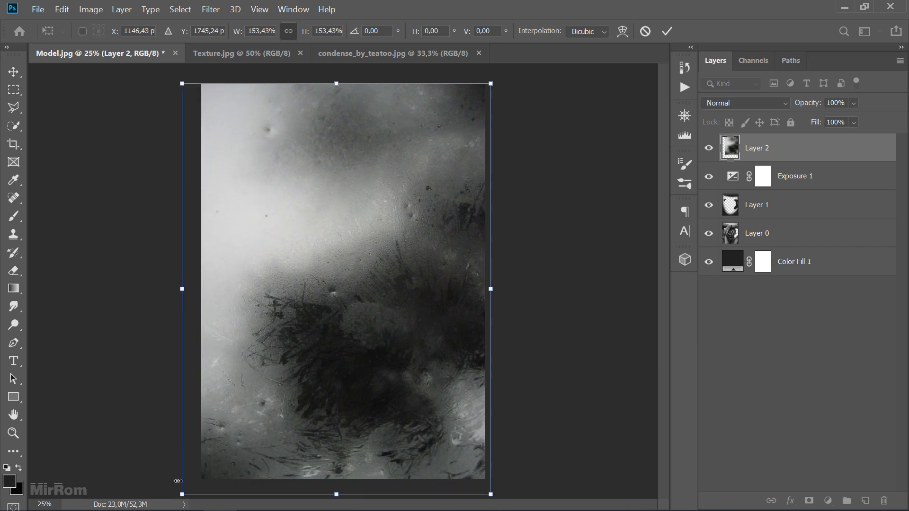
pyautogui.moveTo(375, 263); pyautogui.dragTo(383, 257)
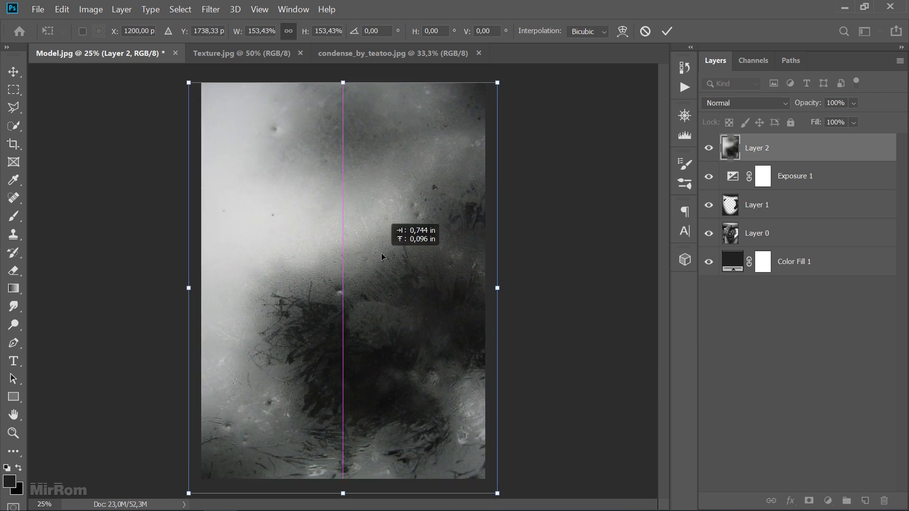
pyautogui.rightClick(388, 218)
pyautogui.click(405, 388)
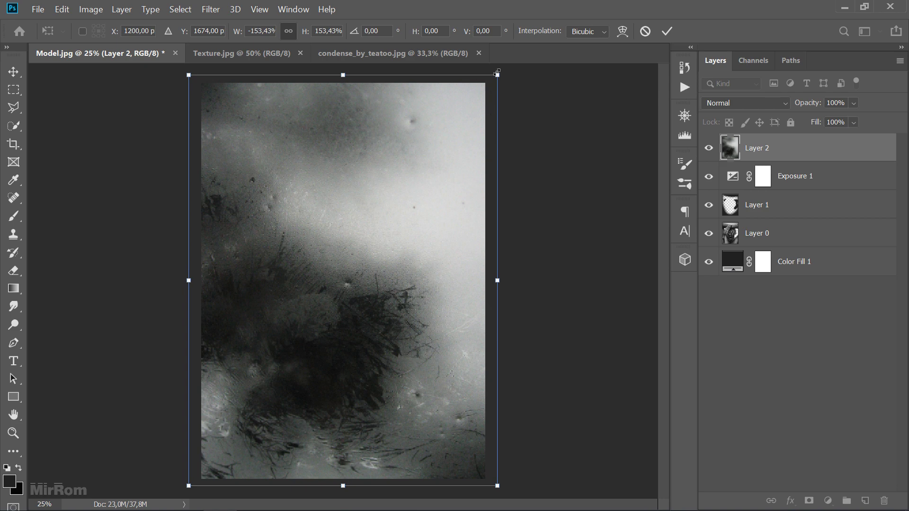
pyautogui.moveTo(497, 73); pyautogui.dragTo(505, 63)
pyautogui.hotkey('ctrl', '-')
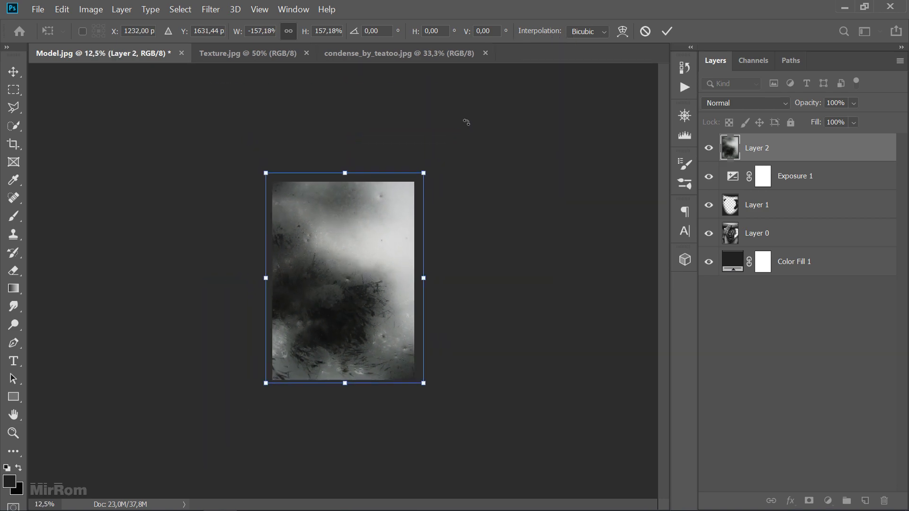
pyautogui.moveTo(424, 174); pyautogui.dragTo(439, 152)
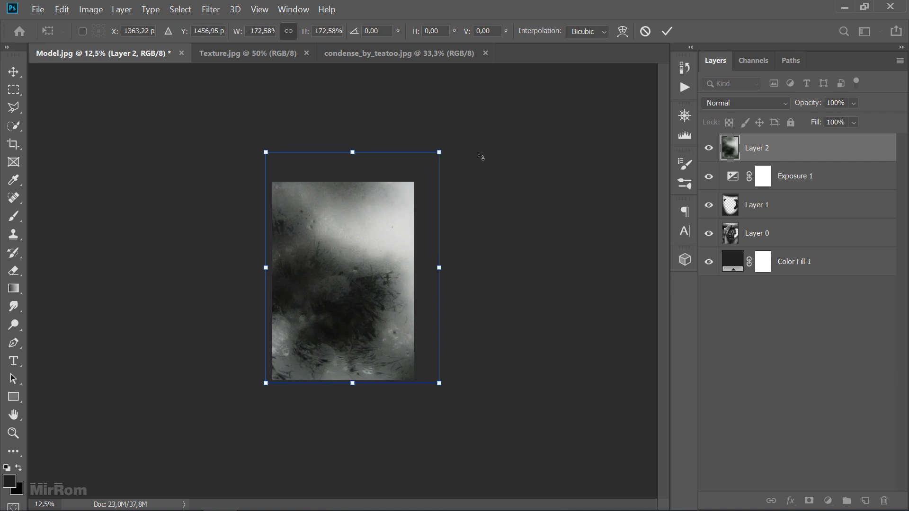
# Set texture opacity to 89%, scale it to about 184%, nudge it down and apply
pyautogui.moveTo(817, 107); pyautogui.dragTo(810, 104)
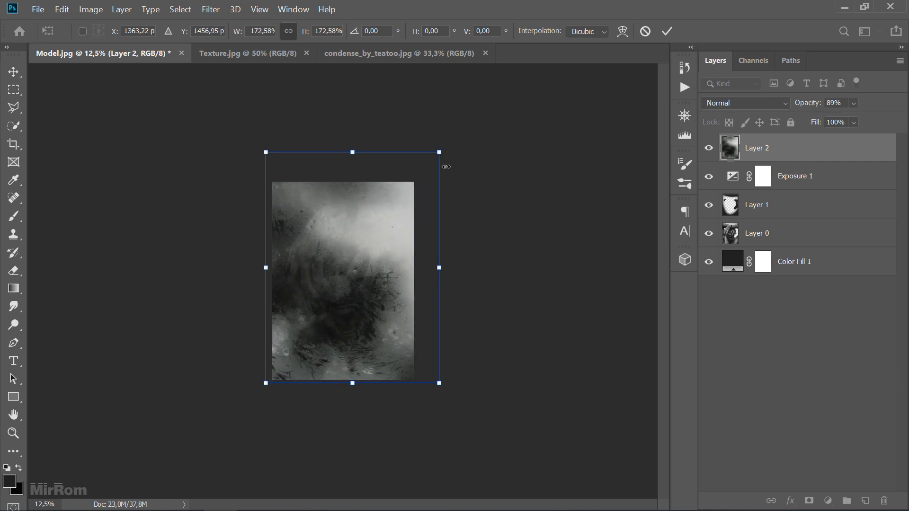
pyautogui.moveTo(440, 154); pyautogui.dragTo(455, 143)
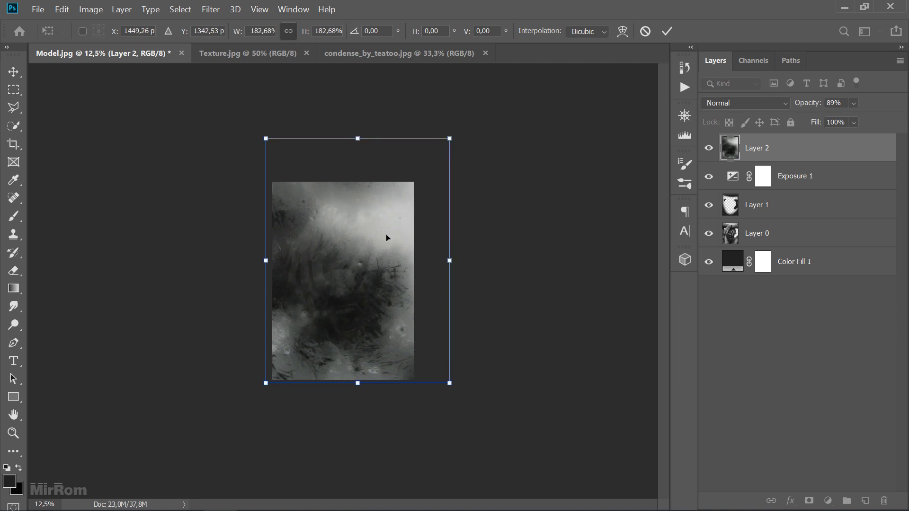
pyautogui.moveTo(377, 242); pyautogui.dragTo(377, 238)
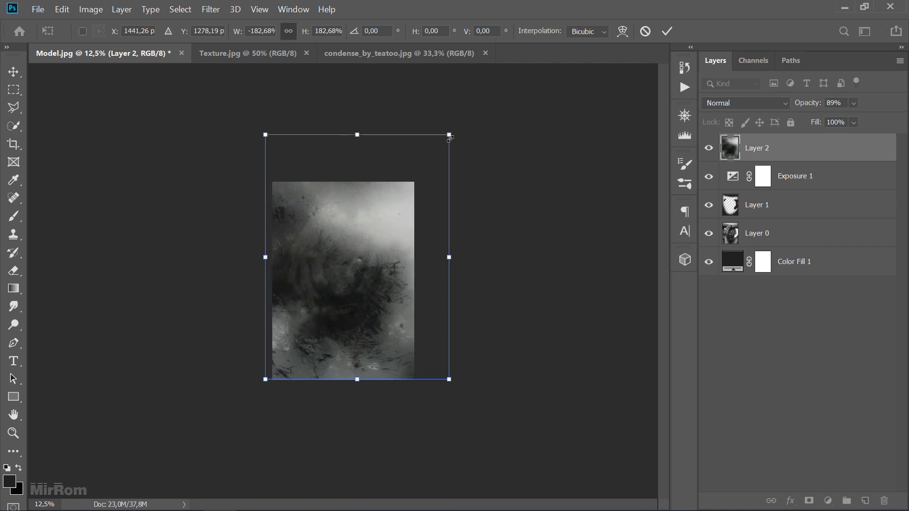
pyautogui.moveTo(449, 135); pyautogui.dragTo(451, 134)
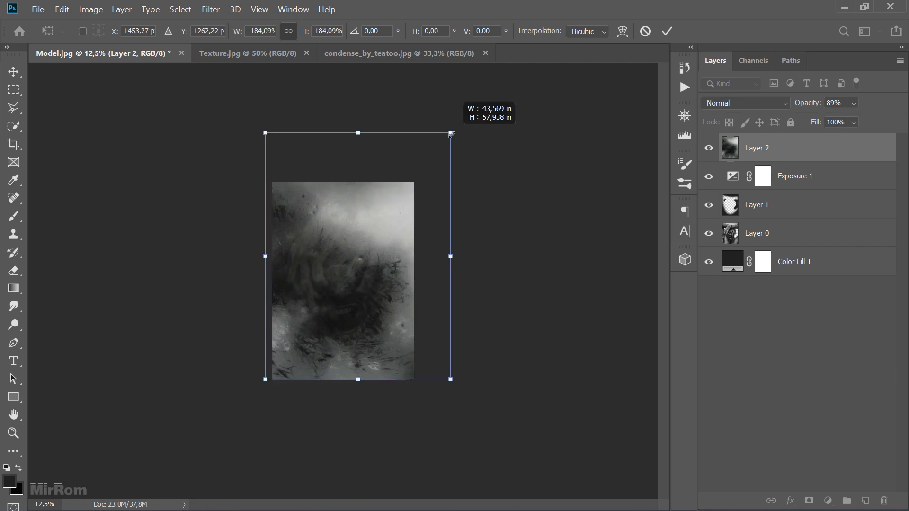
pyautogui.moveTo(452, 134); pyautogui.dragTo(451, 134)
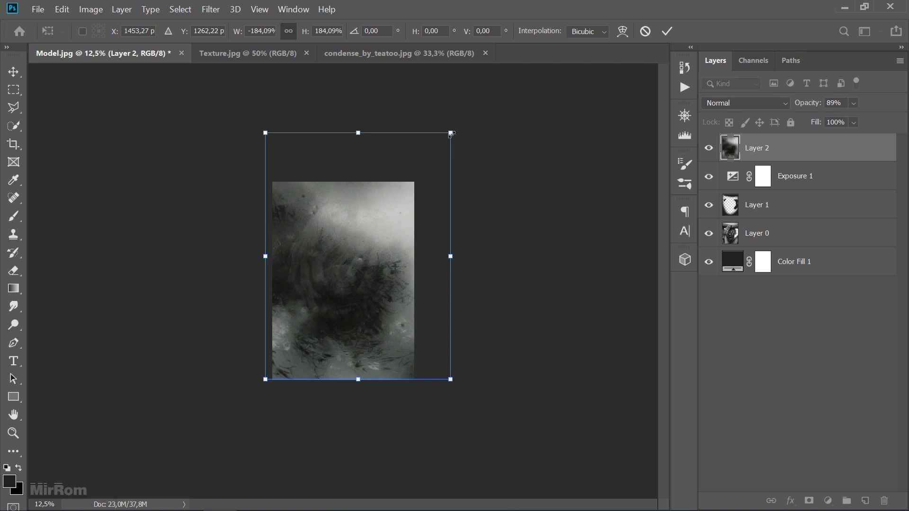
pyautogui.moveTo(361, 133); pyautogui.dragTo(362, 129)
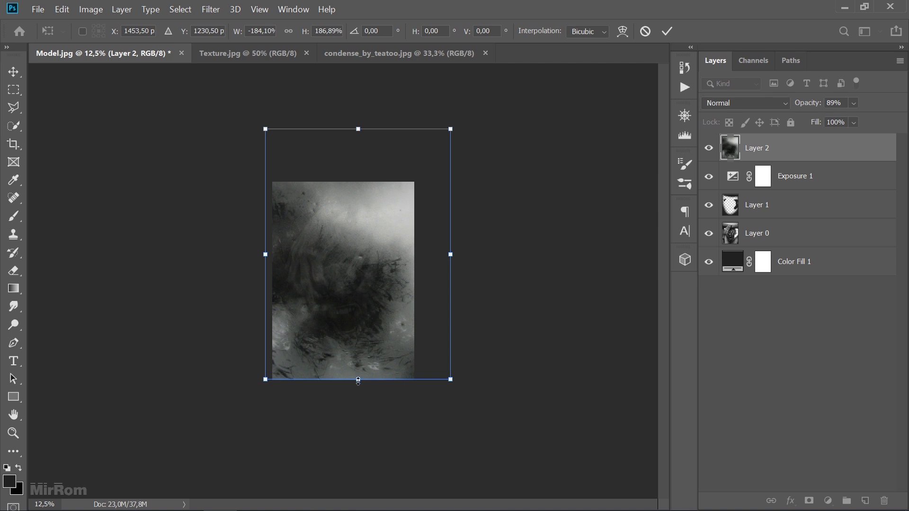
pyautogui.moveTo(358, 381); pyautogui.dragTo(359, 380)
pyautogui.hotkey('shift', 'Down')
pyautogui.hotkey('shift', 'Down')
pyautogui.hotkey('shift', 'Down')
pyautogui.hotkey('shift', 'Down')
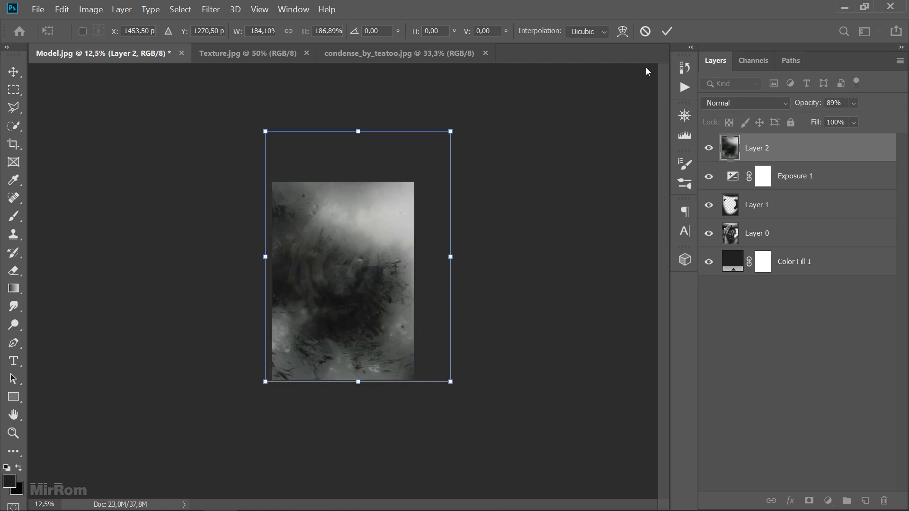
pyautogui.click(668, 31)
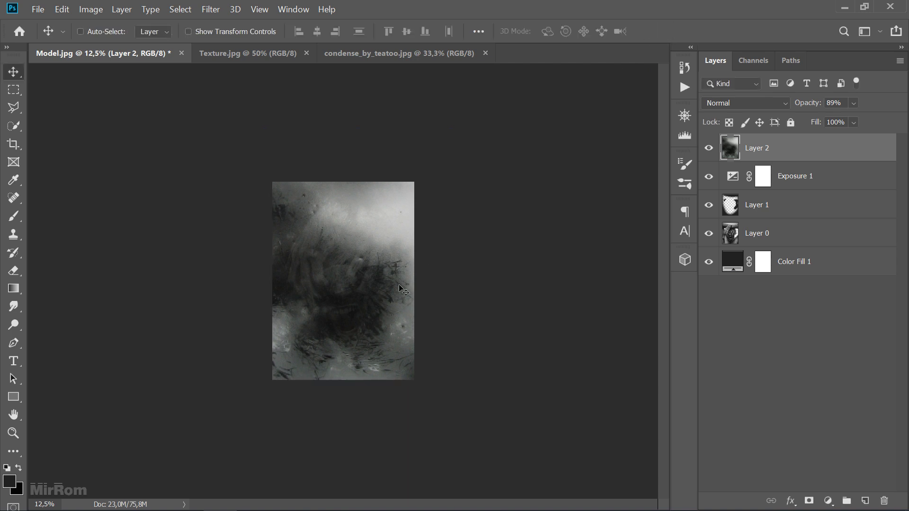
# Close condense_by_teatoo.jpg and set the grunge Layer 2's blend mode to Screen
pyautogui.click(485, 53)
pyautogui.moveTo(801, 107); pyautogui.dragTo(819, 107)
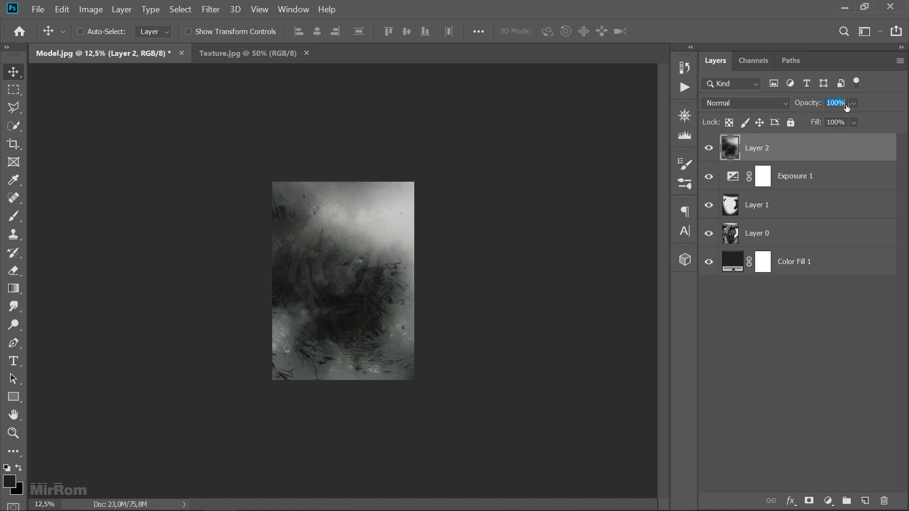
pyautogui.click(767, 103)
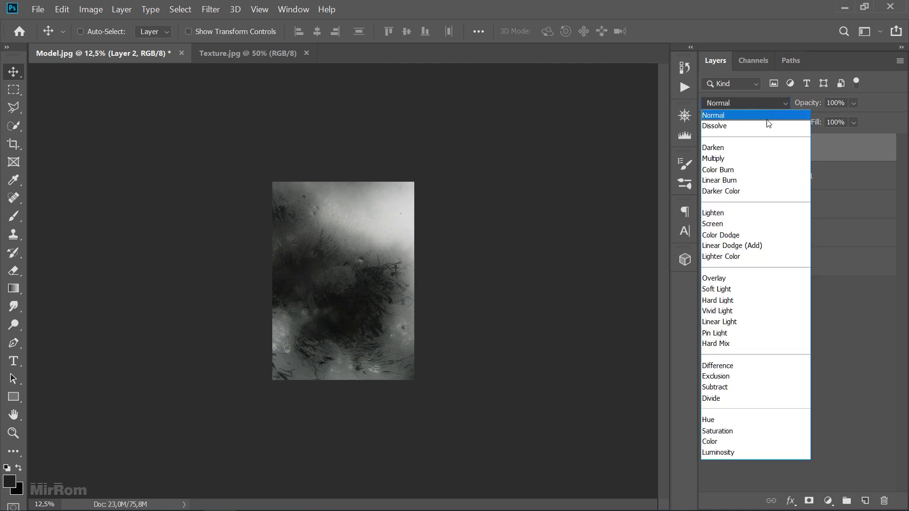
pyautogui.click(737, 225)
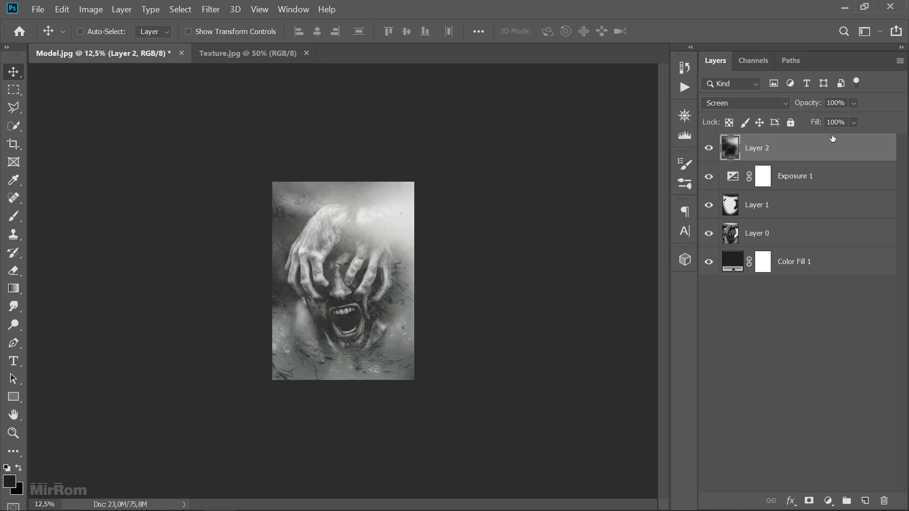
# Lower Layer 2's opacity to 68% and bring up the Texture.jpg document
pyautogui.hotkey('ctrl', '+')
pyautogui.hotkey('ctrl', '+')
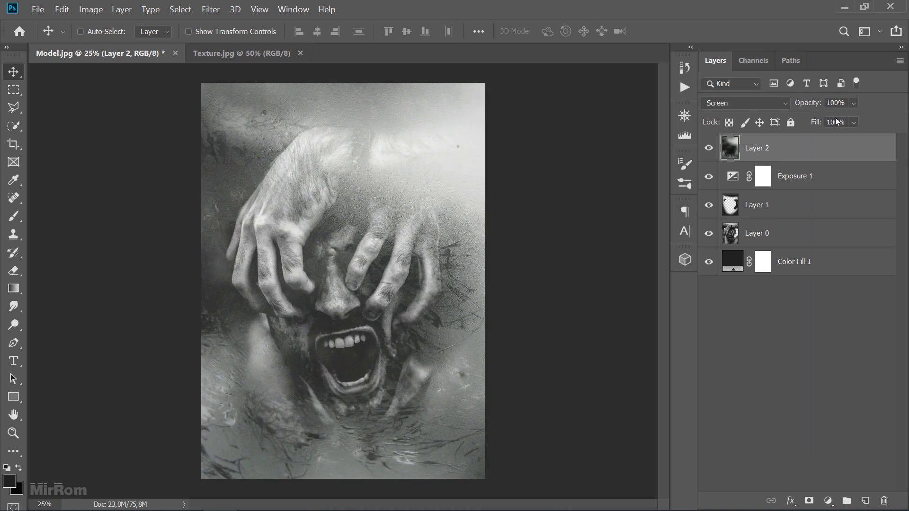
pyautogui.click(855, 103)
pyautogui.click(848, 119)
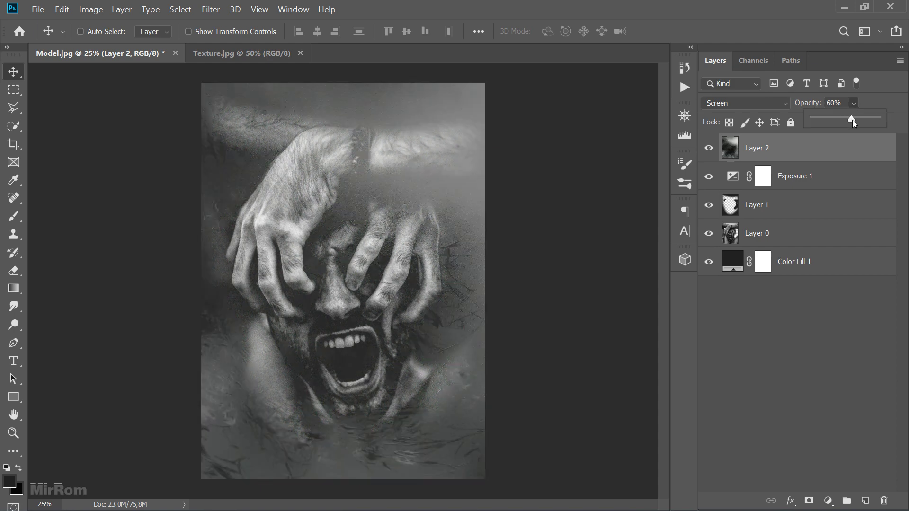
pyautogui.moveTo(852, 120); pyautogui.dragTo(857, 120)
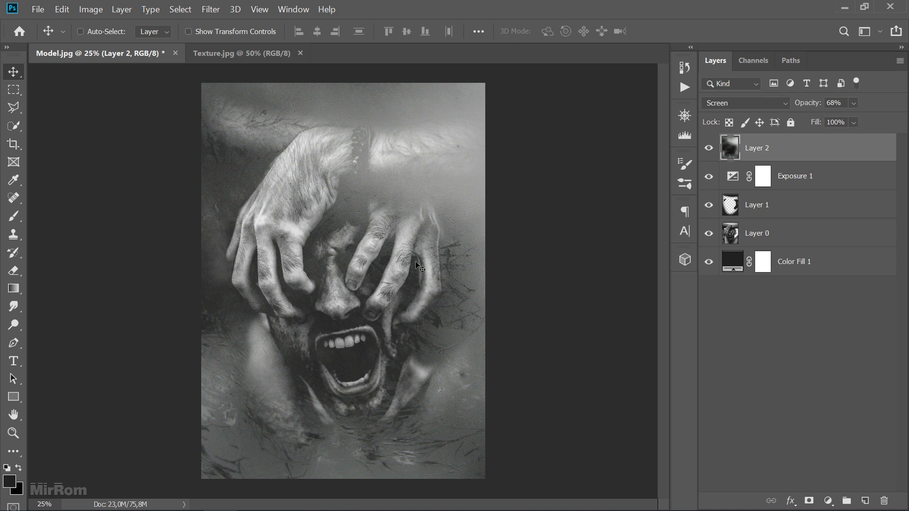
pyautogui.click(253, 57)
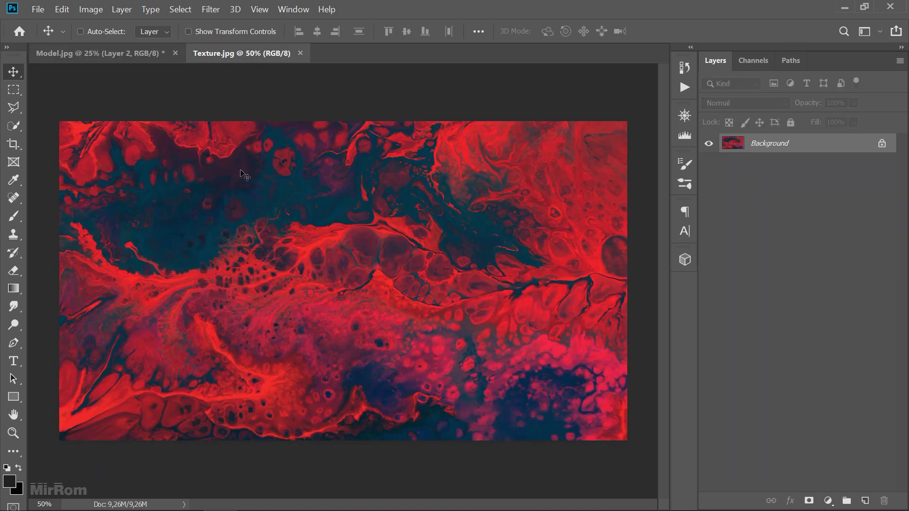
# Drag the red Texture.jpg onto Model.jpg as Layer 3, close Texture.jpg, and blend it in Lighten mode
pyautogui.moveTo(255, 191); pyautogui.dragTo(197, 112)
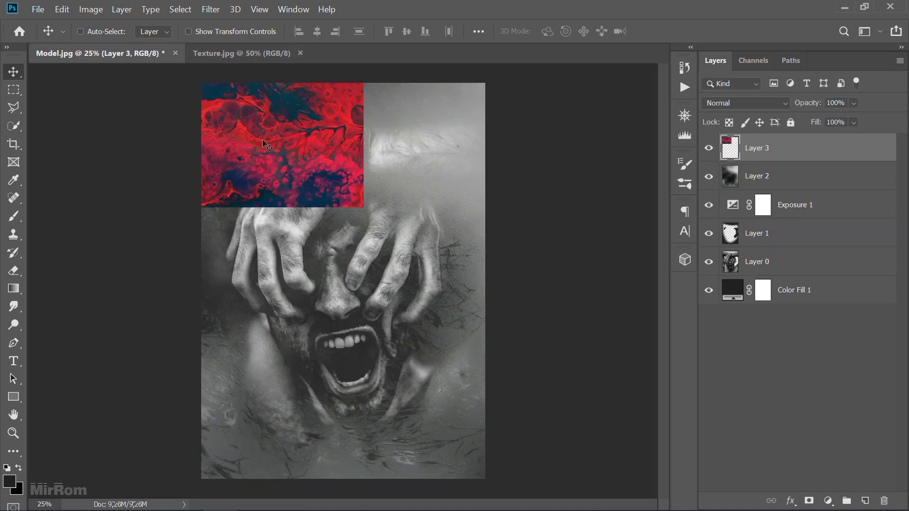
pyautogui.moveTo(322, 157)
pyautogui.mouseDown()
pyautogui.moveTo(322, 217)
pyautogui.moveTo(435, 241)
pyautogui.mouseUp()
pyautogui.click(301, 53)
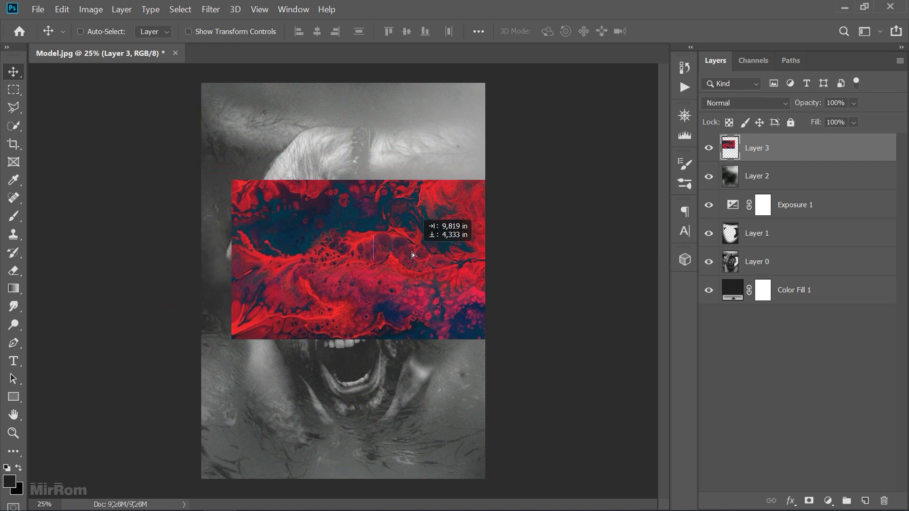
pyautogui.click(729, 103)
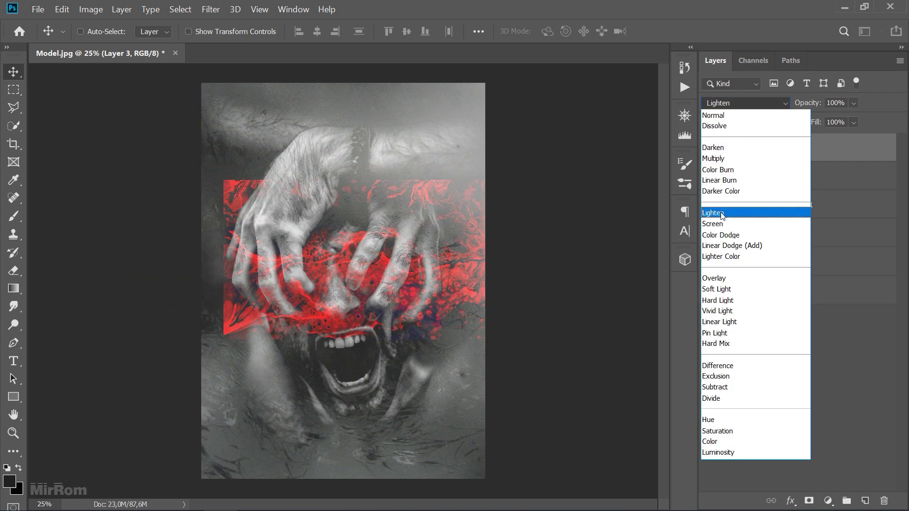
pyautogui.click(722, 214)
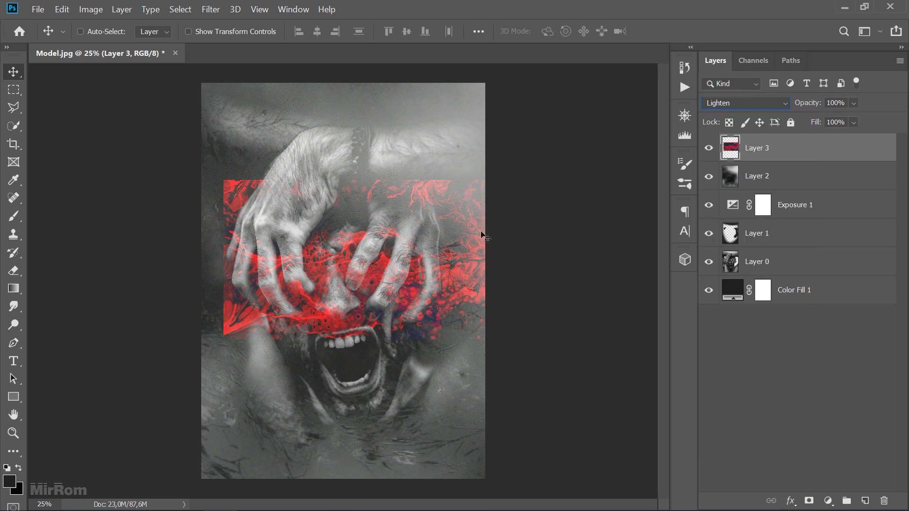
pyautogui.press('ctrl')
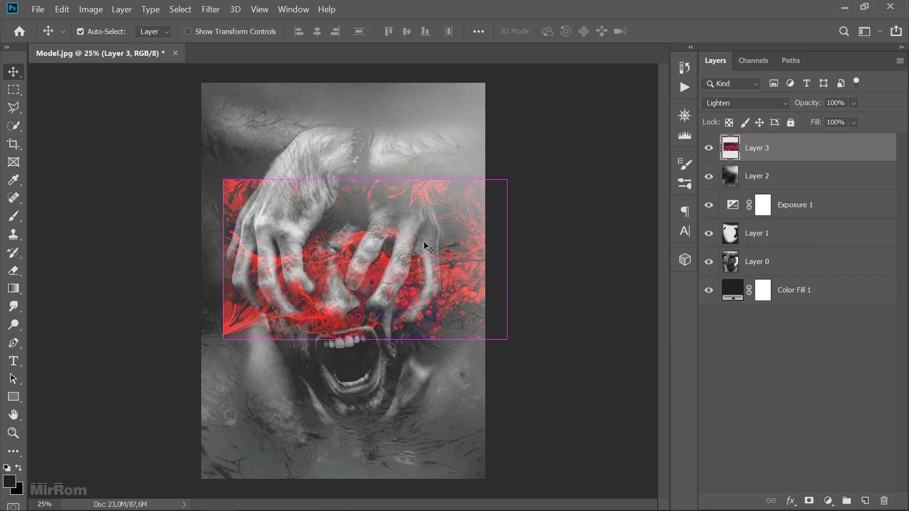
# Rotate the red texture layer to about -94.5° and move it onto the face
pyautogui.hotkey('ctrl', 't')
pyautogui.moveTo(527, 256)
pyautogui.mouseDown()
pyautogui.moveTo(372, 129)
pyautogui.moveTo(327, 135)
pyautogui.mouseUp()
pyautogui.moveTo(392, 258); pyautogui.dragTo(400, 271)
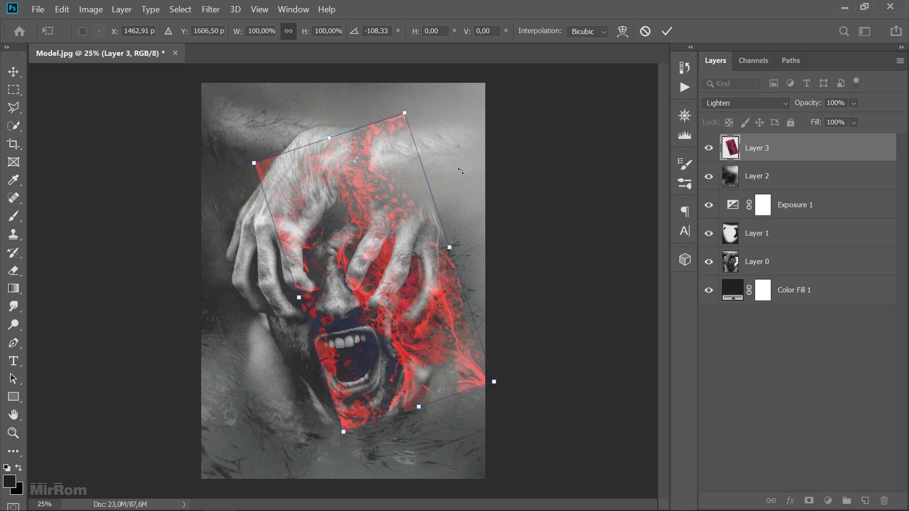
pyautogui.moveTo(443, 187); pyautogui.dragTo(462, 206)
pyautogui.moveTo(392, 217); pyautogui.dragTo(395, 240)
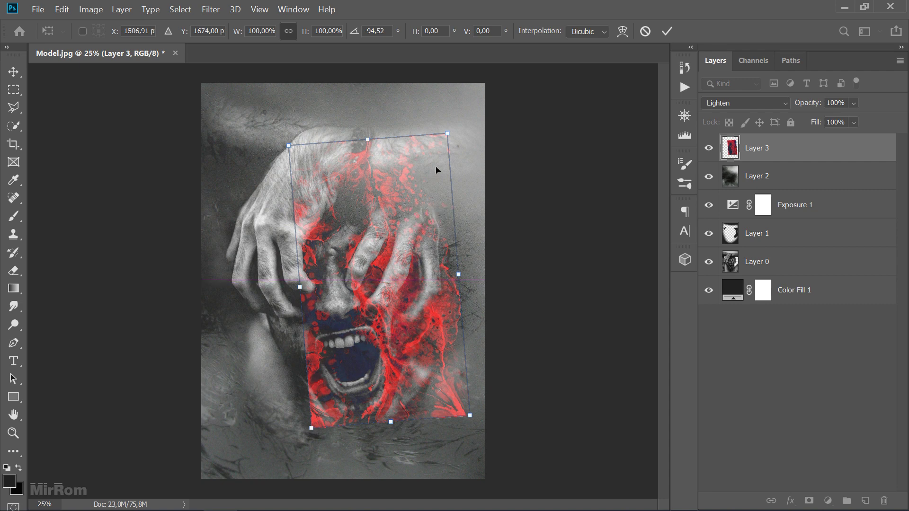
# Scale the red texture to about 120.6%, nudge it into place, and apply the transform
pyautogui.moveTo(448, 133); pyautogui.dragTo(465, 100)
pyautogui.moveTo(422, 231); pyautogui.dragTo(419, 231)
pyautogui.hotkey('shift', 'Down')
pyautogui.hotkey('shift', 'Down')
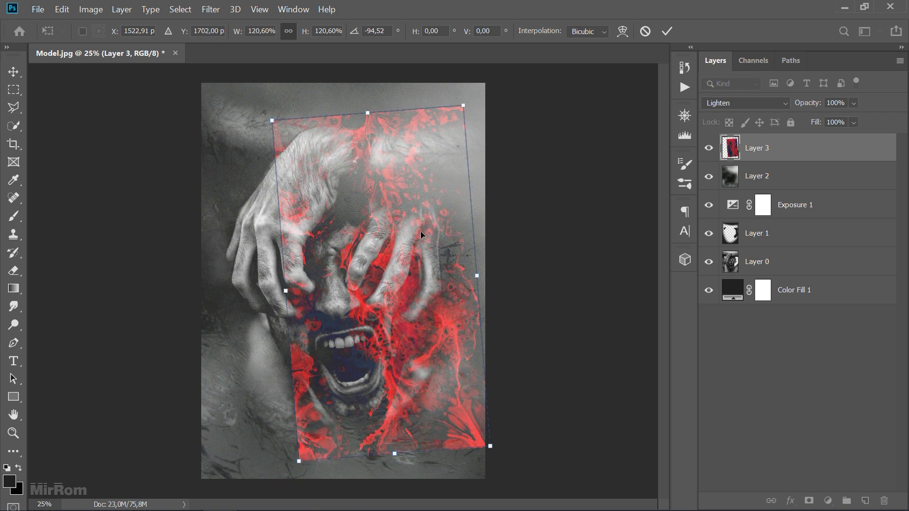
pyautogui.press('Left')
pyautogui.press('Left')
pyautogui.press('Left')
pyautogui.hotkey('shift', 'Down')
pyautogui.hotkey('shift', 'Down')
pyautogui.hotkey('shift', 'Right')
pyautogui.hotkey('shift', 'Right')
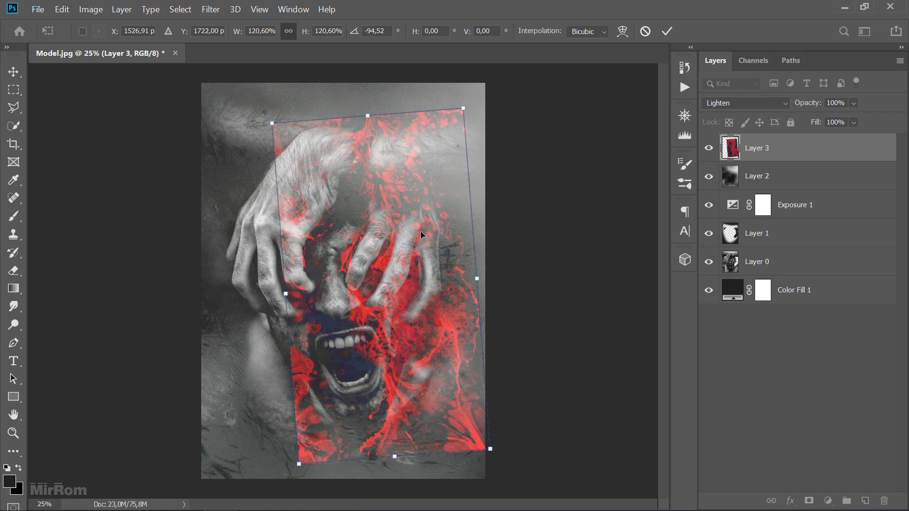
pyautogui.press('Right')
pyautogui.press('Right')
pyautogui.press('Right')
pyautogui.hotkey('shift', 'Down')
pyautogui.hotkey('shift', 'Down')
pyautogui.press('Down')
pyautogui.press('Down')
pyautogui.press('Down')
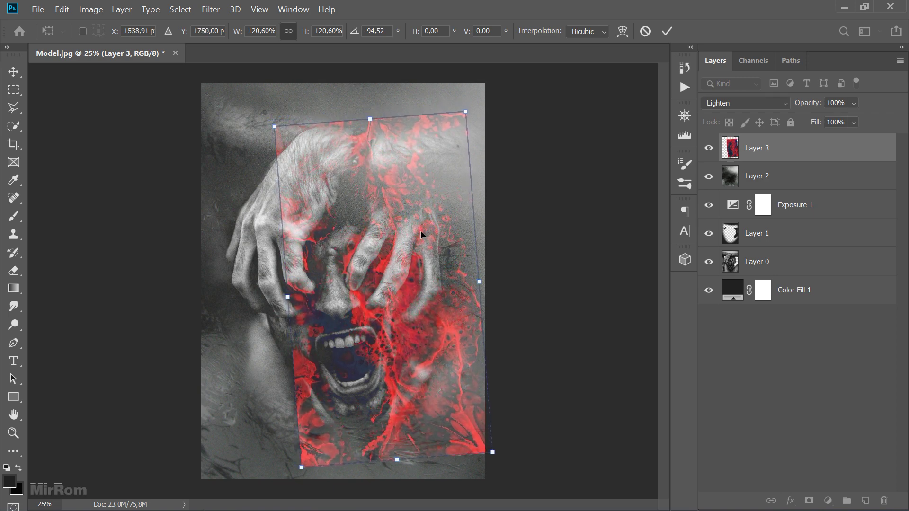
pyautogui.click(667, 32)
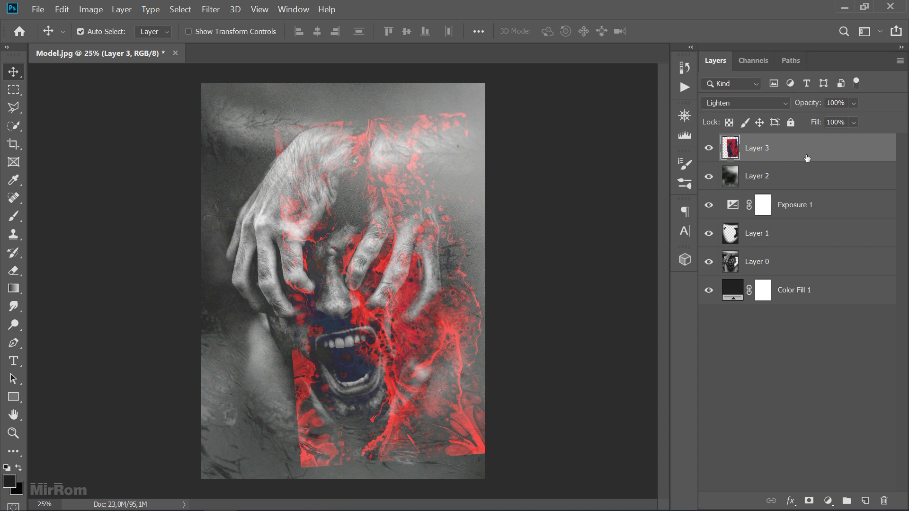
# Duplicate Layer 3, hide the copy, and keep Layer 3 selected
pyautogui.hotkey('ctrl', 'j')
pyautogui.click(709, 148)
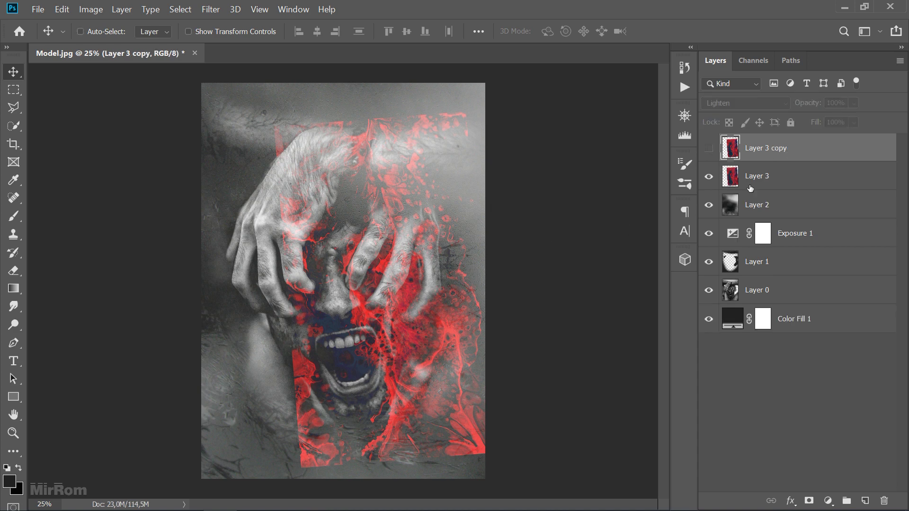
pyautogui.click(756, 187)
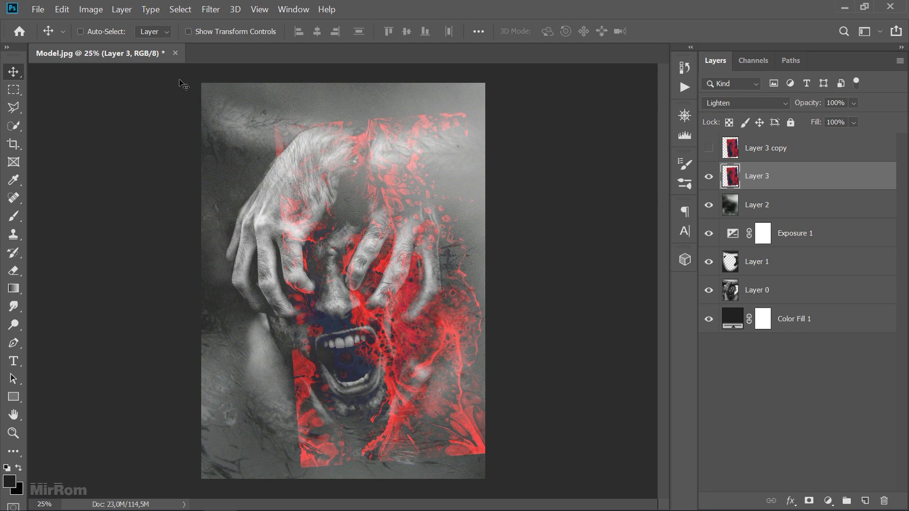
# Convert Layer 3 to black and white with Reds set to 42
pyautogui.click(95, 14)
pyautogui.moveTo(112, 39)
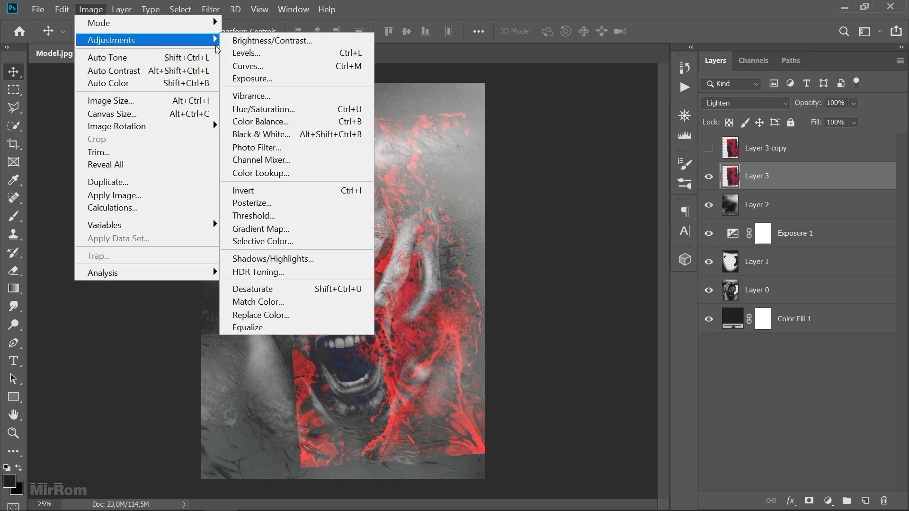
pyautogui.click(311, 135)
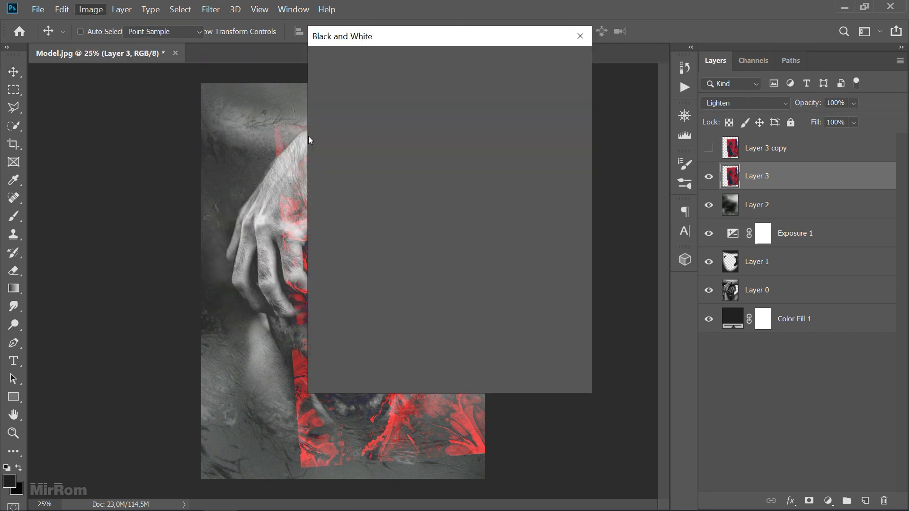
pyautogui.moveTo(360, 34); pyautogui.dragTo(531, 83)
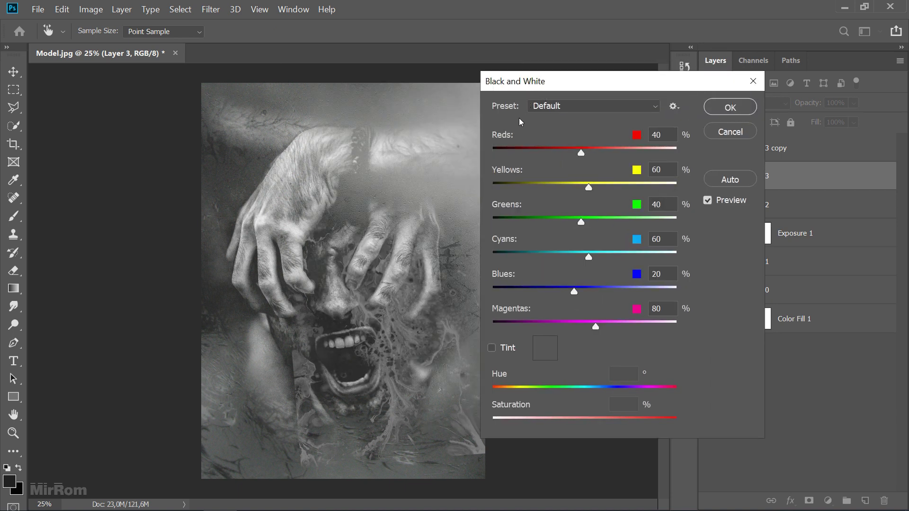
pyautogui.click(583, 155)
pyautogui.moveTo(582, 155); pyautogui.dragTo(582, 155)
pyautogui.press('Down')
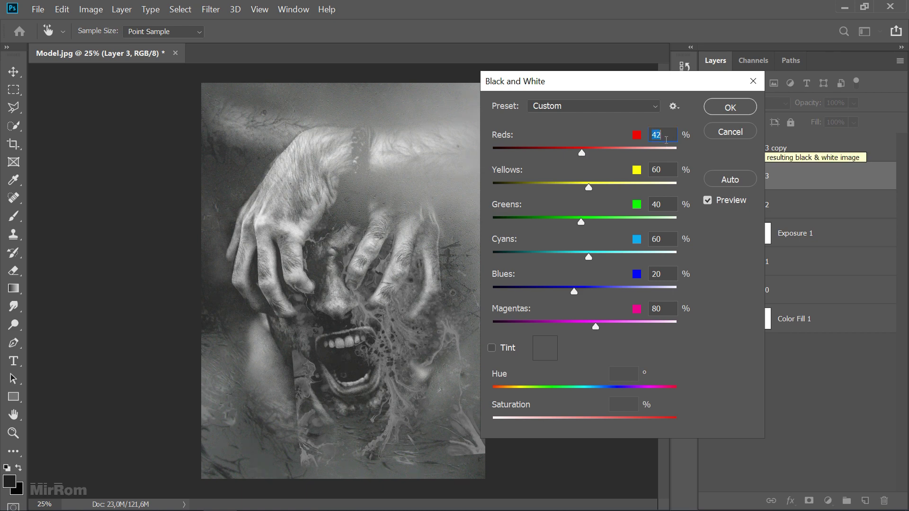
pyautogui.click(706, 200)
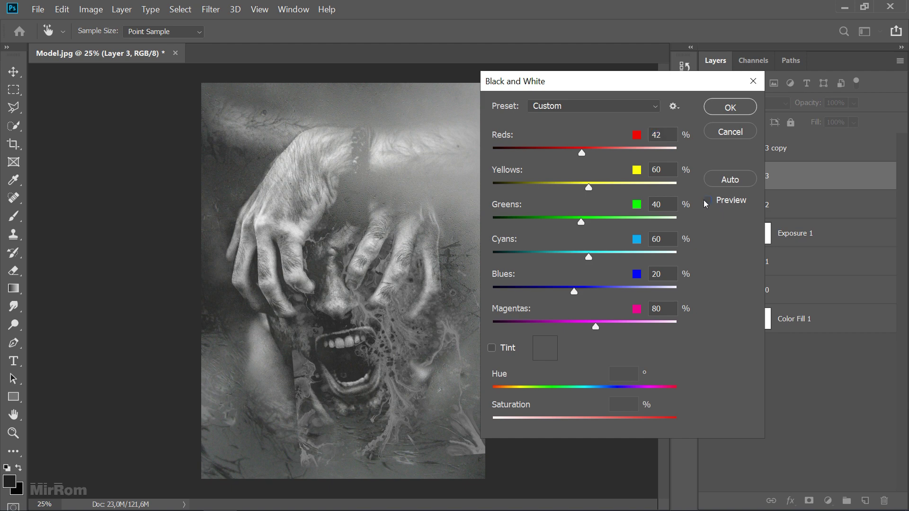
pyautogui.click(716, 112)
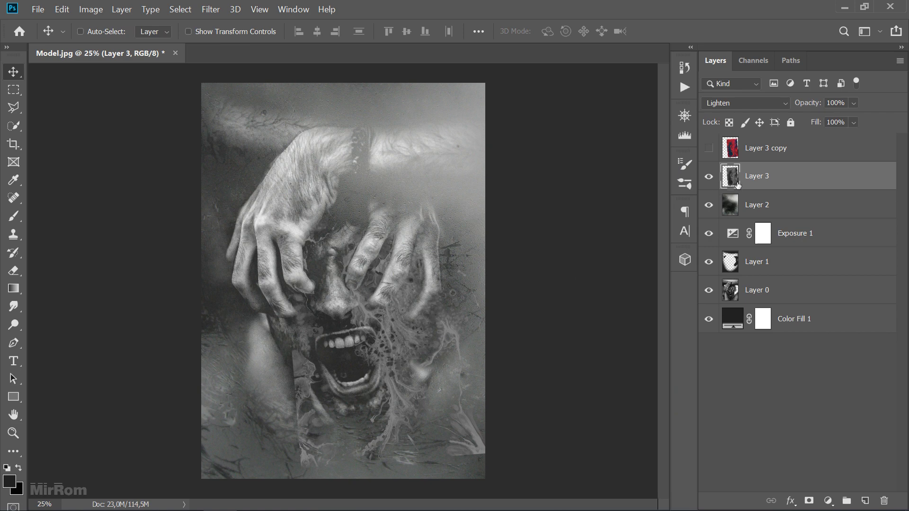
pyautogui.click(122, 9)
pyautogui.moveTo(172, 205)
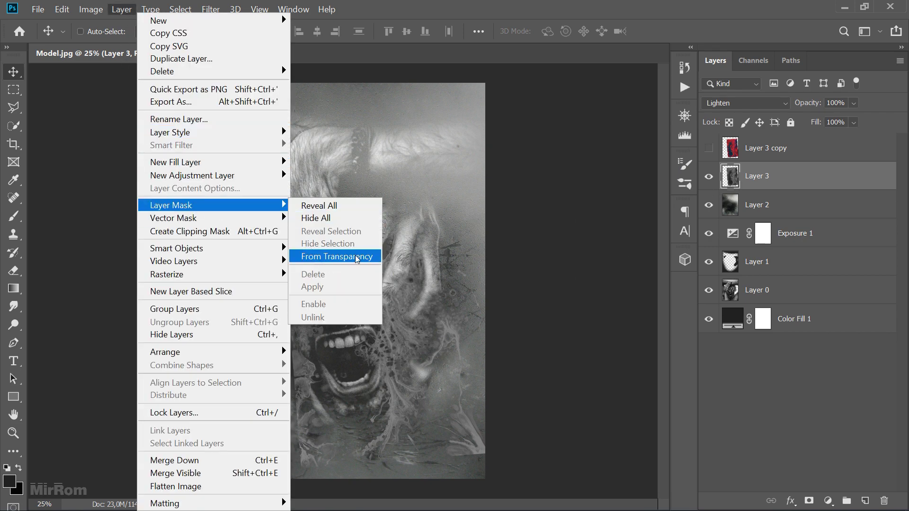
# Add a From Transparency mask to Layer 3 and brush out the lower-left and lower-right streaks
pyautogui.click(356, 259)
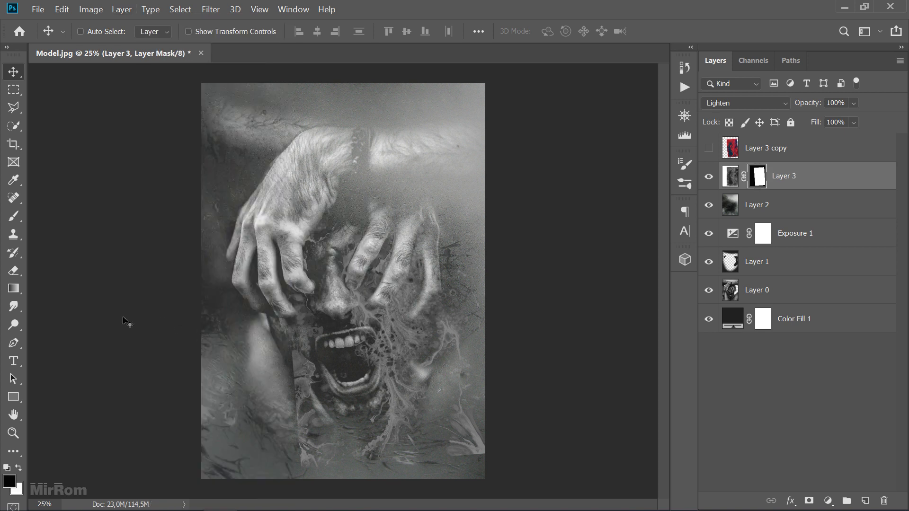
pyautogui.click(17, 222)
pyautogui.click(59, 216)
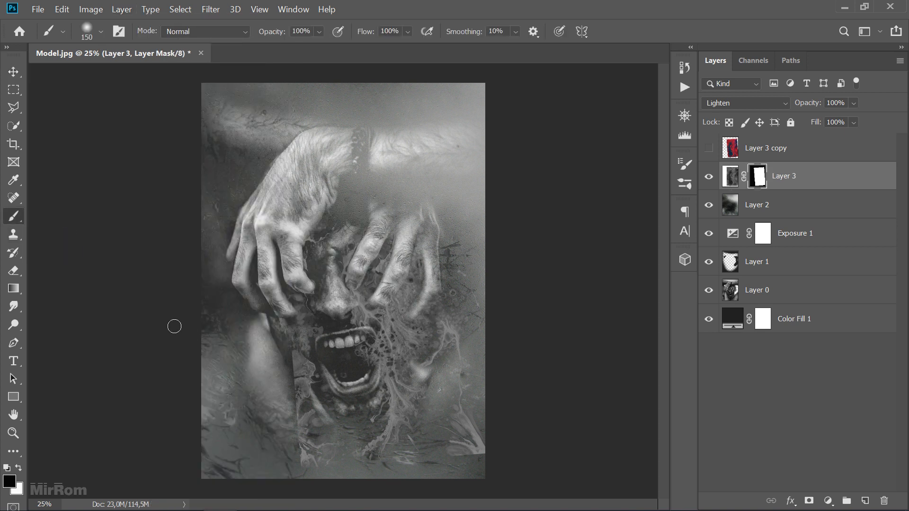
pyautogui.press(']')
pyautogui.press(']')
pyautogui.press(']')
pyautogui.moveTo(291, 381)
pyautogui.mouseDown()
pyautogui.moveTo(297, 439)
pyautogui.moveTo(285, 469)
pyautogui.mouseUp()
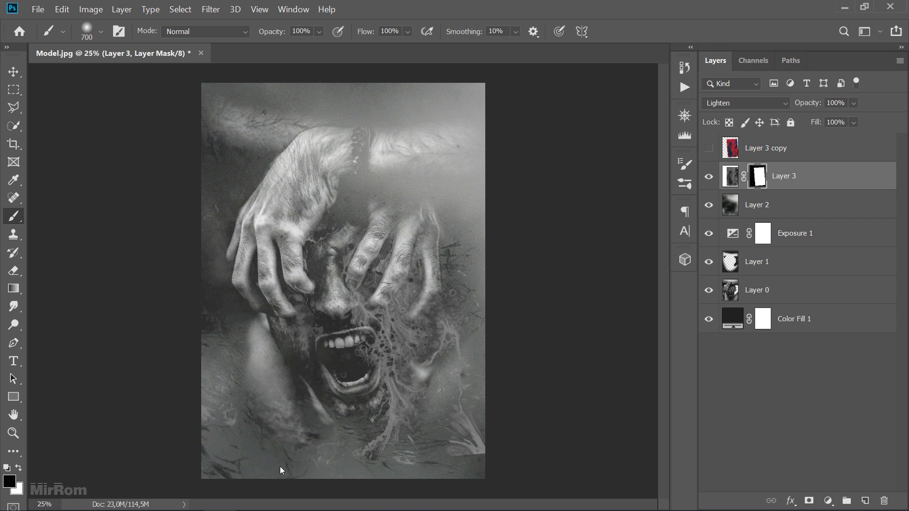
pyautogui.press(']')
pyautogui.moveTo(440, 469); pyautogui.dragTo(465, 431)
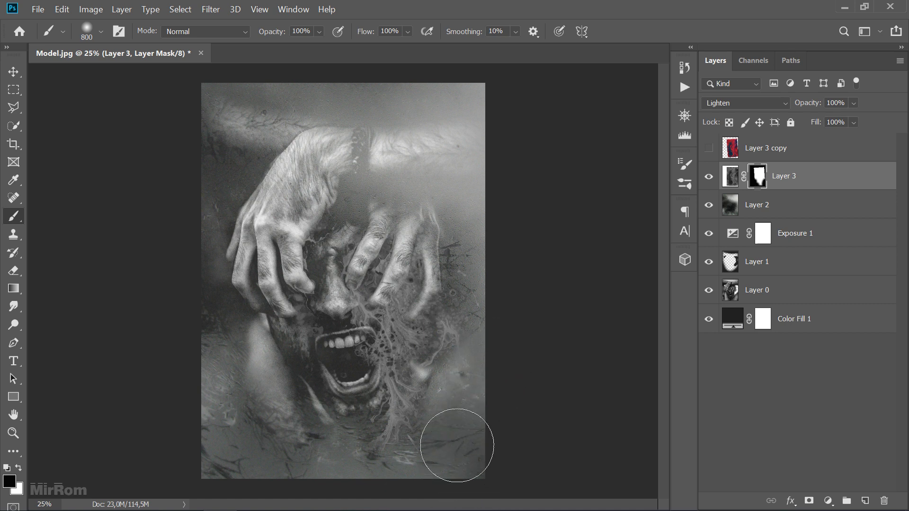
# With a smaller brush, mask the texture over the back of the hand and right of the mouth
pyautogui.press('[')
pyautogui.press('[')
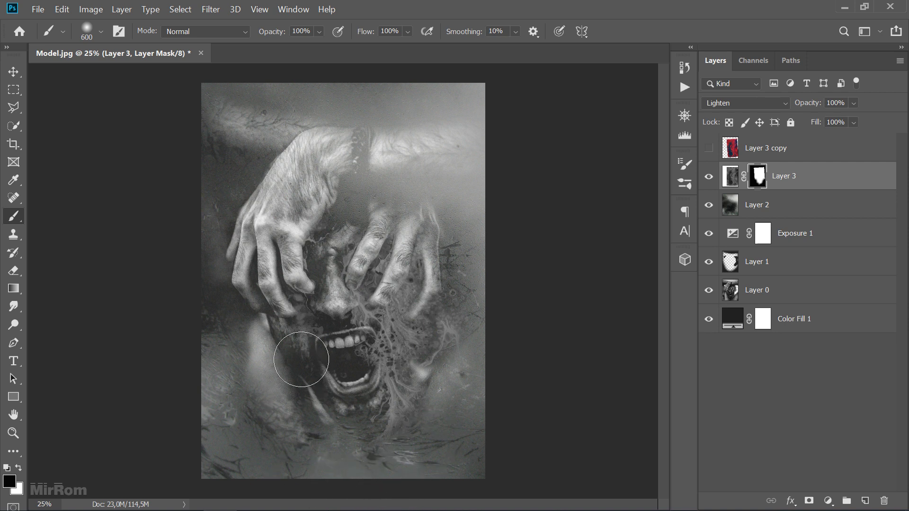
pyautogui.moveTo(302, 327); pyautogui.dragTo(288, 302)
pyautogui.hotkey('ctrl', 'z')
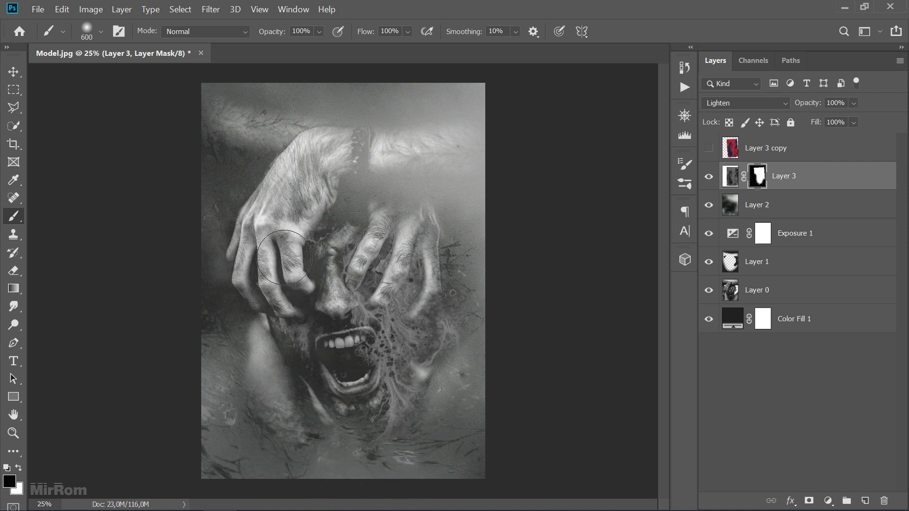
pyautogui.moveTo(284, 237)
pyautogui.mouseDown()
pyautogui.moveTo(290, 214)
pyautogui.moveTo(355, 142)
pyautogui.mouseUp()
pyautogui.press('[')
pyautogui.press('[')
pyautogui.press('[')
pyautogui.click(709, 177)
pyautogui.moveTo(391, 345); pyautogui.dragTo(415, 291)
pyautogui.press('v')
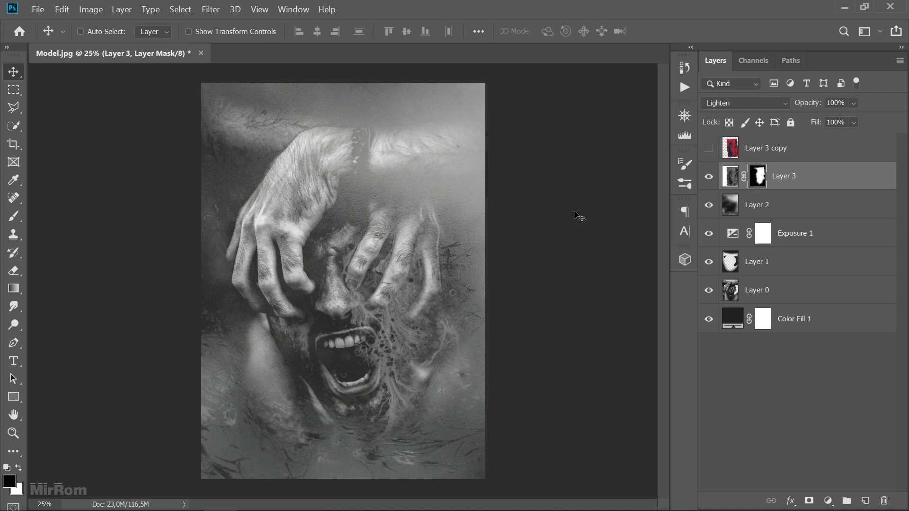
# Show and select Layer 3 copy, move it up-left and begin rotating it
pyautogui.click(732, 153)
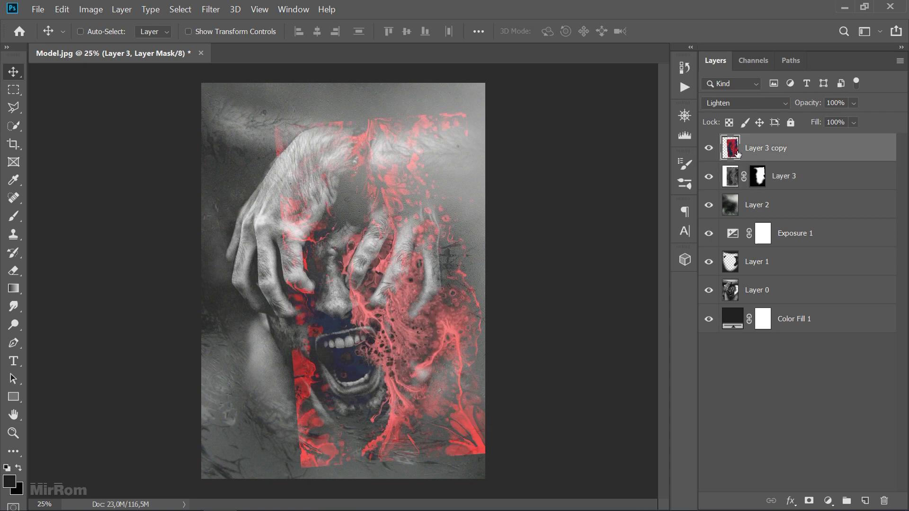
pyautogui.moveTo(430, 306); pyautogui.dragTo(342, 267)
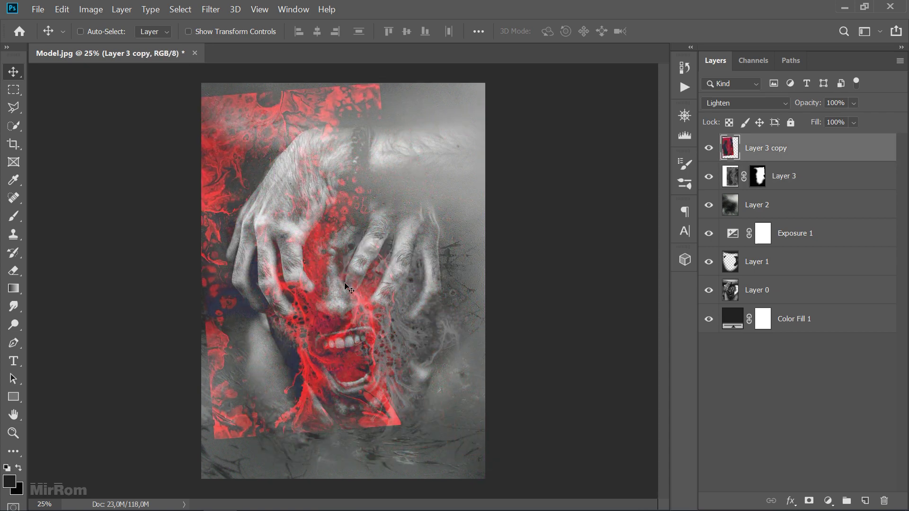
pyautogui.hotkey('ctrl', 't')
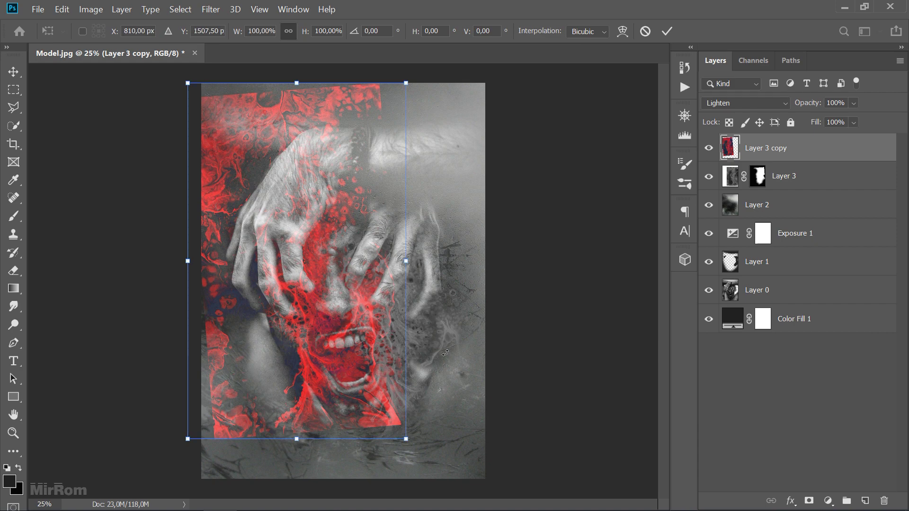
pyautogui.moveTo(440, 359)
pyautogui.mouseDown()
pyautogui.moveTo(323, 388)
pyautogui.moveTo(337, 154)
pyautogui.moveTo(350, 151)
pyautogui.mouseUp()
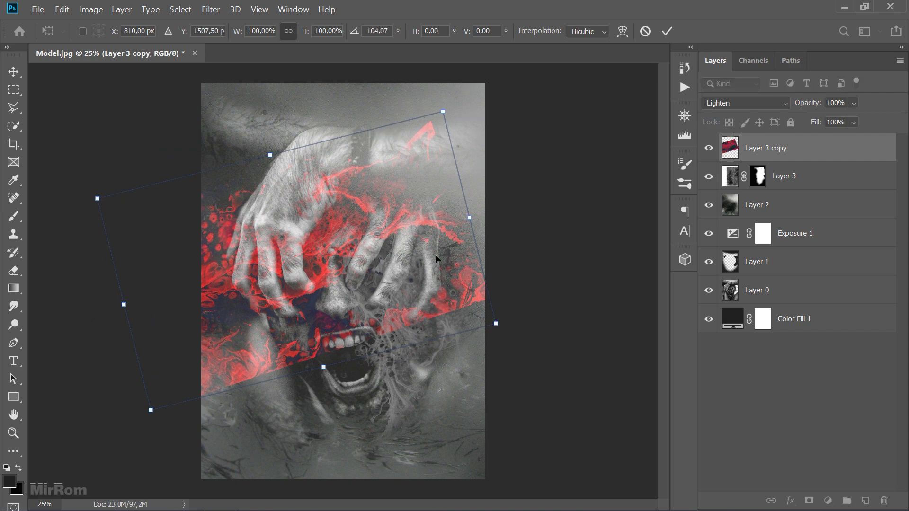
pyautogui.moveTo(427, 242); pyautogui.dragTo(388, 201)
pyautogui.moveTo(434, 293); pyautogui.dragTo(444, 246)
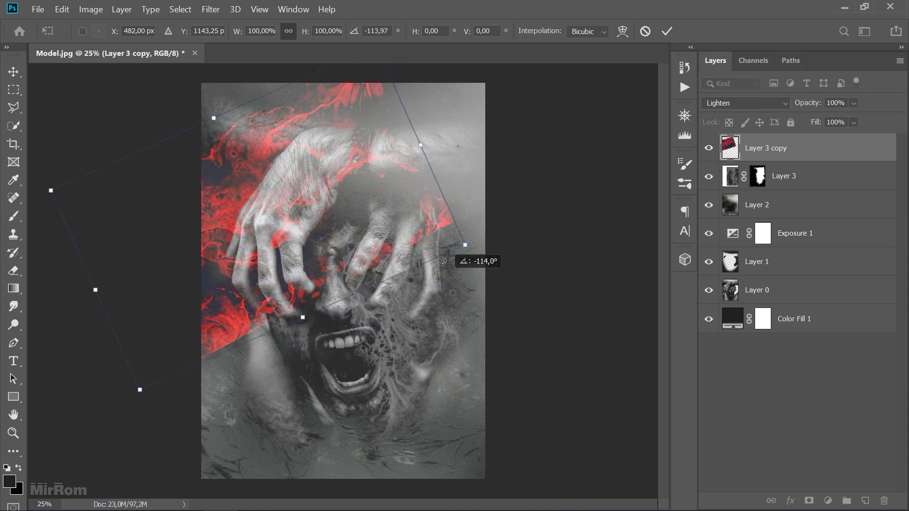
# Refine Layer 3 copy to about -135° across the upper left and apply the transform
pyautogui.moveTo(458, 281); pyautogui.dragTo(459, 285)
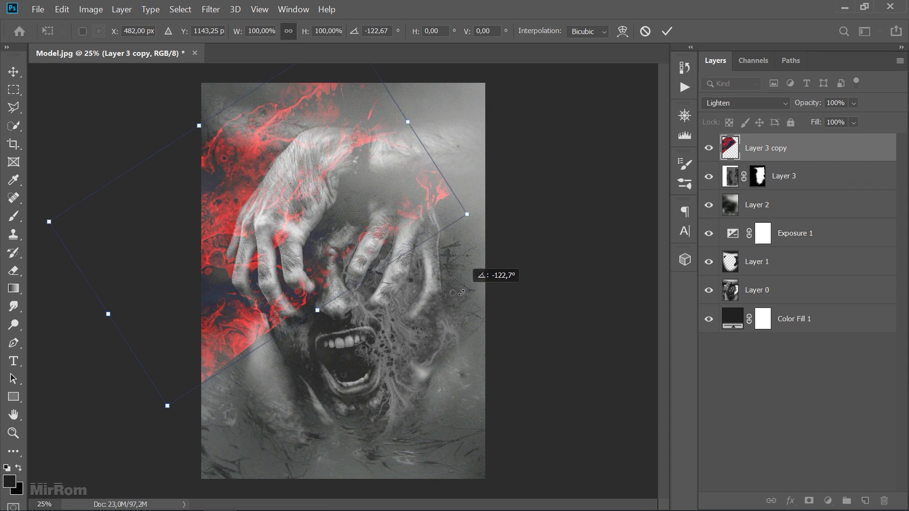
pyautogui.moveTo(319, 255); pyautogui.dragTo(338, 237)
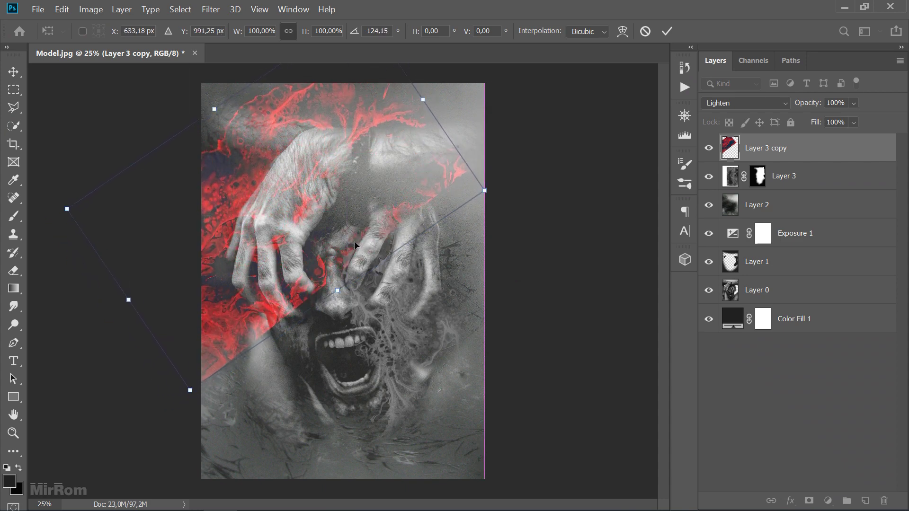
pyautogui.moveTo(324, 245); pyautogui.dragTo(331, 234)
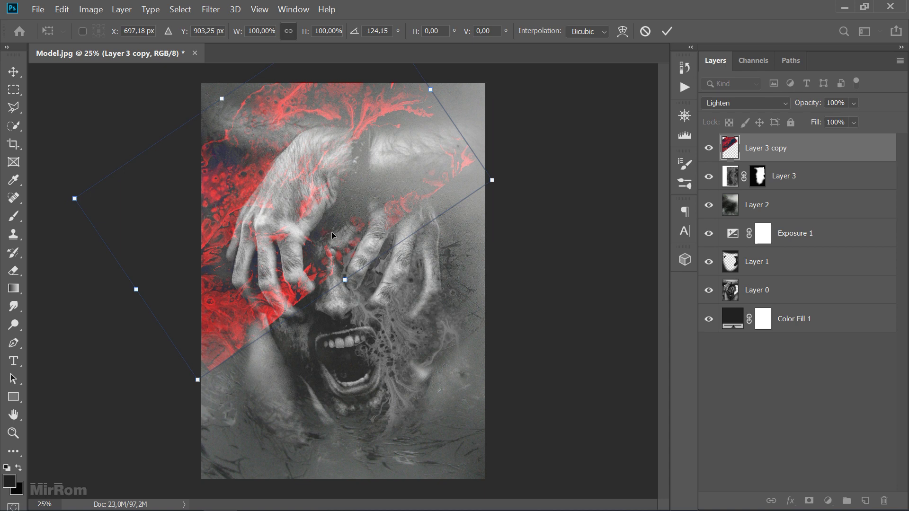
pyautogui.moveTo(444, 231); pyautogui.dragTo(438, 199)
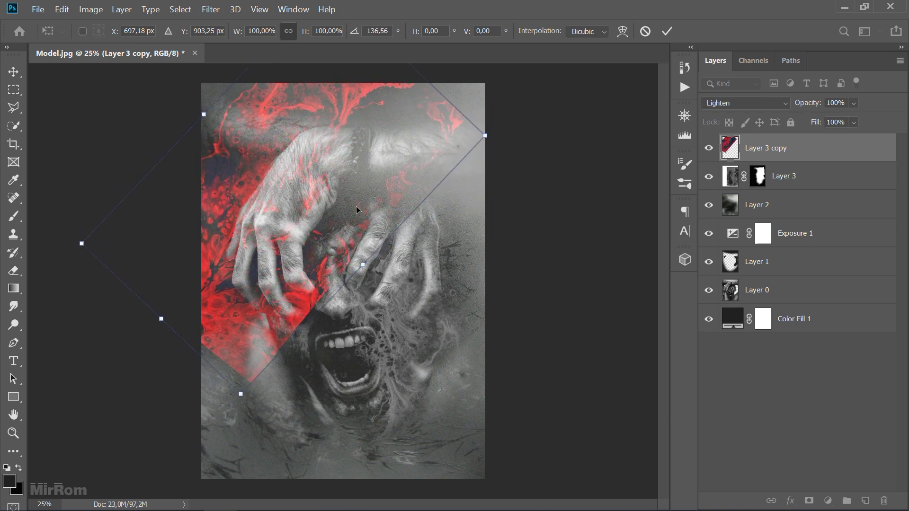
pyautogui.moveTo(356, 202); pyautogui.dragTo(356, 211)
pyautogui.moveTo(468, 210); pyautogui.dragTo(468, 214)
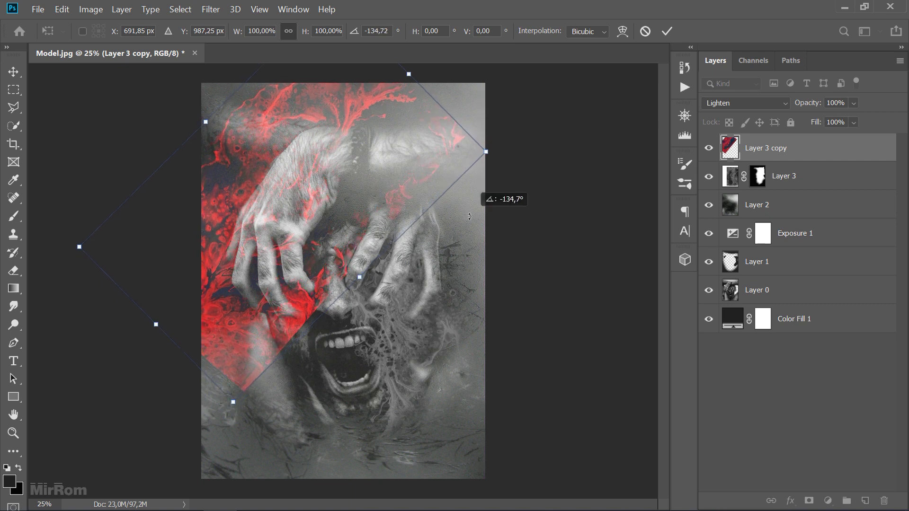
pyautogui.click(668, 32)
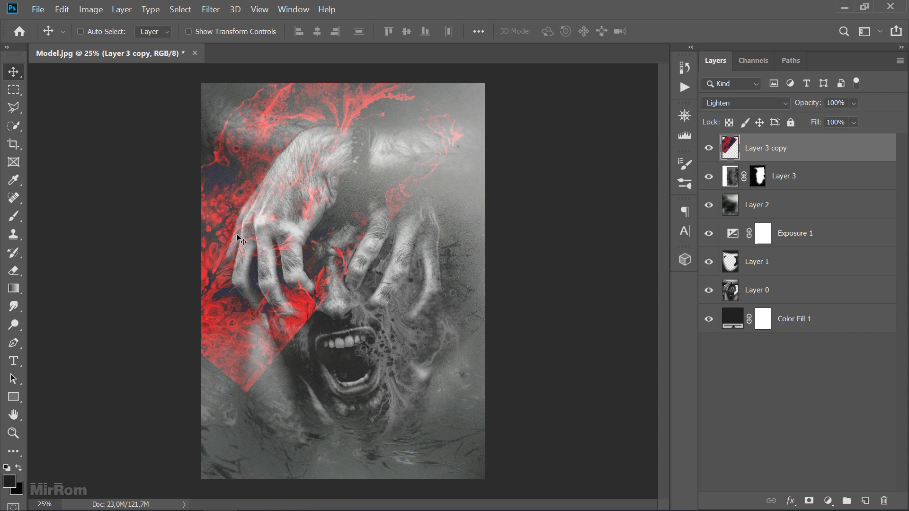
pyautogui.click(86, 13)
pyautogui.moveTo(112, 39)
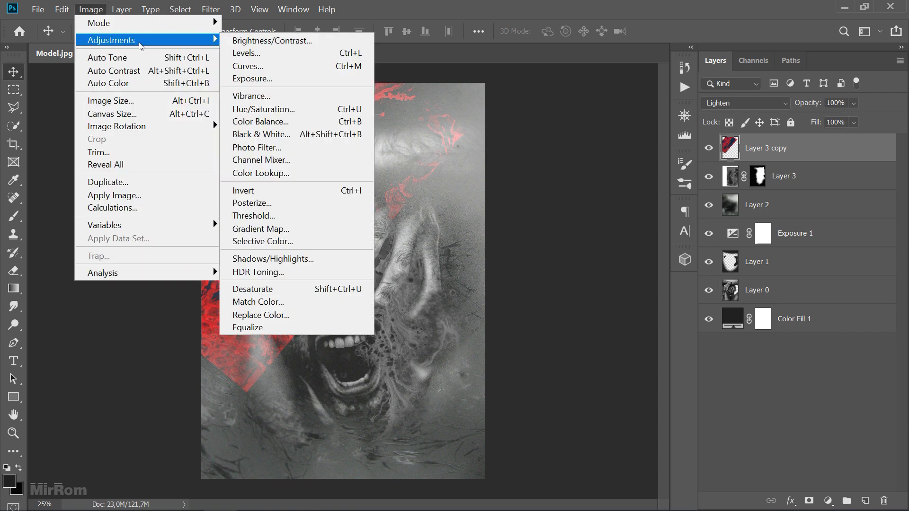
# Convert the Layer 3 copy texture to black and white with Reds at 60
pyautogui.click(313, 136)
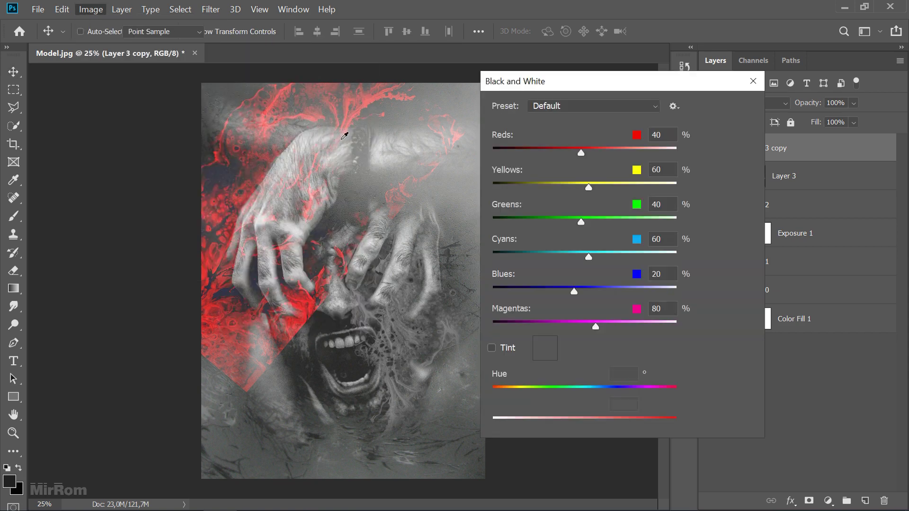
pyautogui.moveTo(508, 88); pyautogui.dragTo(396, 106)
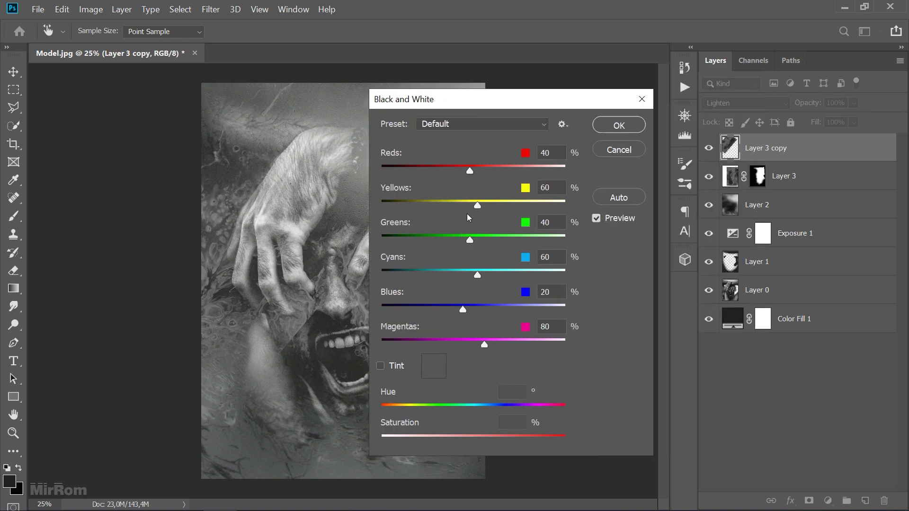
pyautogui.moveTo(470, 170); pyautogui.dragTo(480, 171)
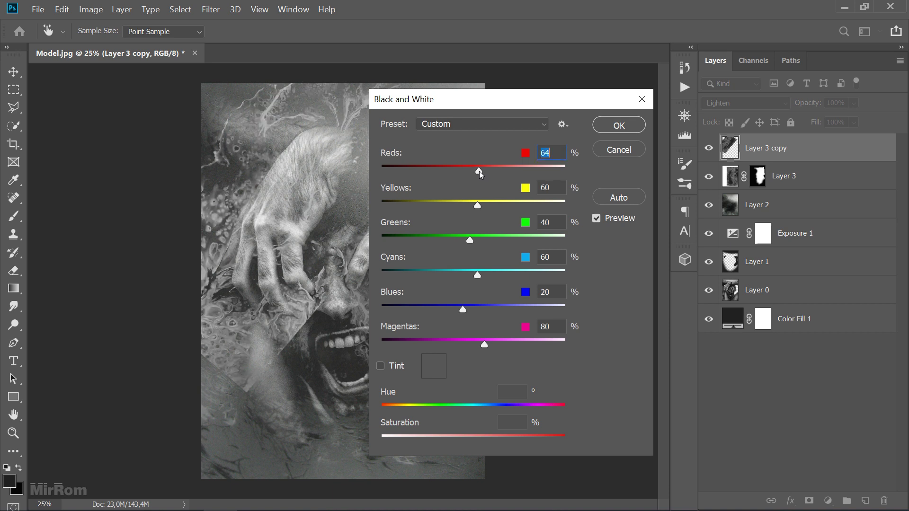
pyautogui.press('Down')
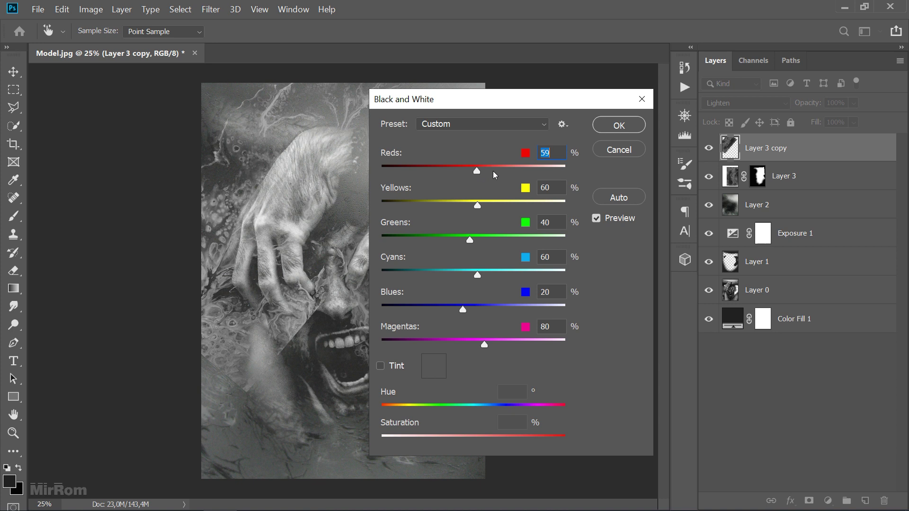
pyautogui.click(560, 151)
pyautogui.click(613, 129)
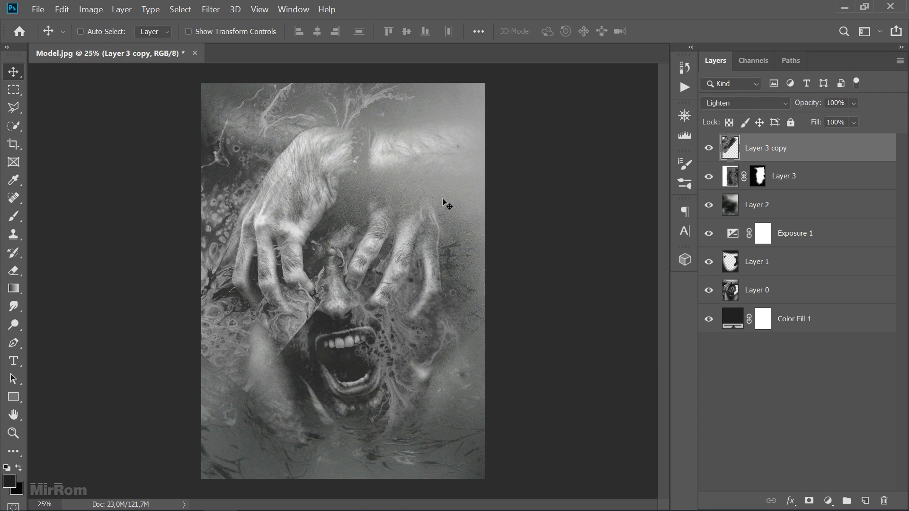
# Rotate Layer 3 copy slightly, scale it to about 110%, and align its right edge with the canvas
pyautogui.hotkey('ctrl', 't')
pyautogui.moveTo(503, 172); pyautogui.dragTo(513, 199)
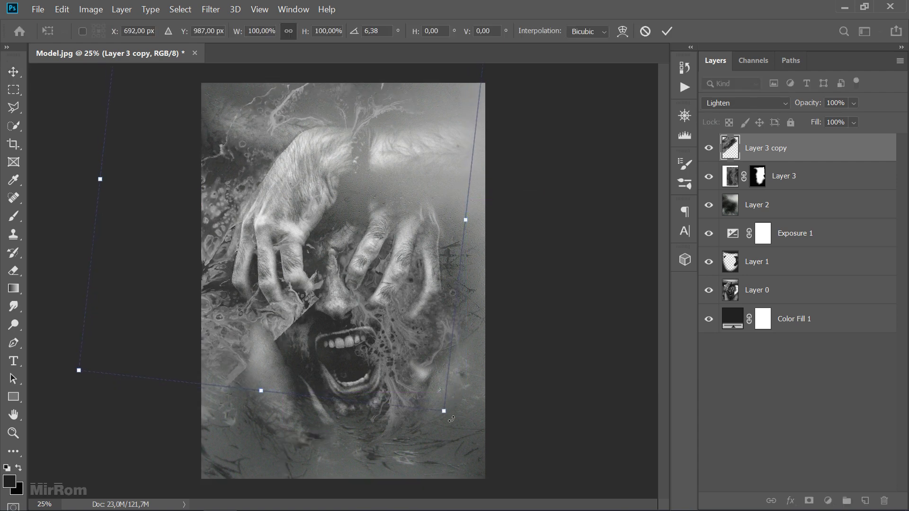
pyautogui.moveTo(445, 411); pyautogui.dragTo(478, 432)
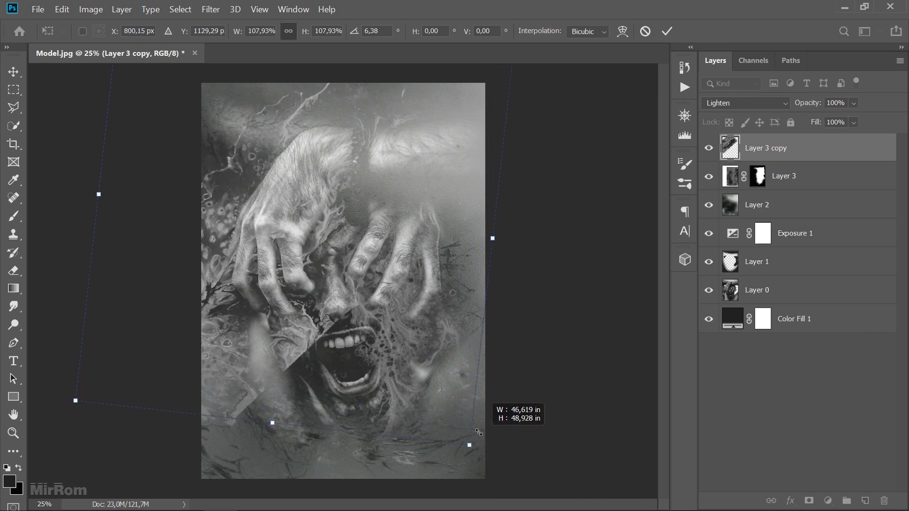
pyautogui.moveTo(478, 432); pyautogui.dragTo(485, 440)
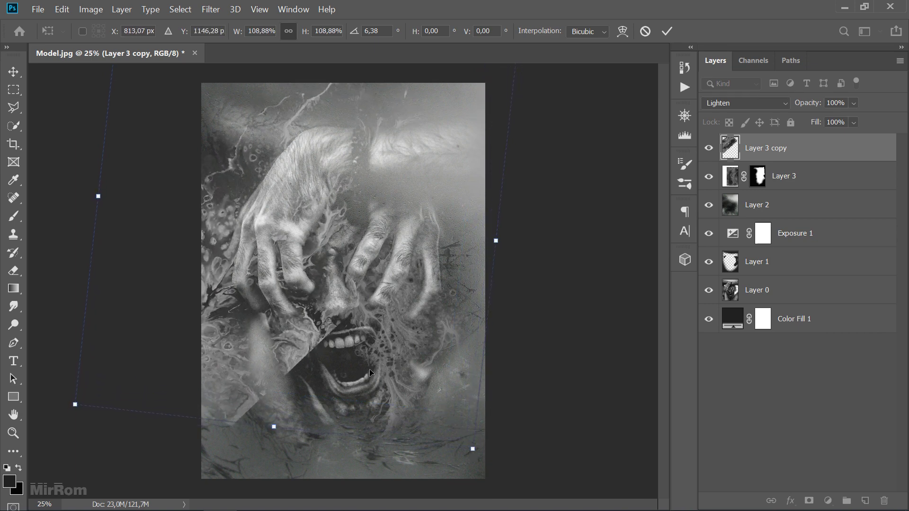
pyautogui.moveTo(349, 334); pyautogui.dragTo(360, 342)
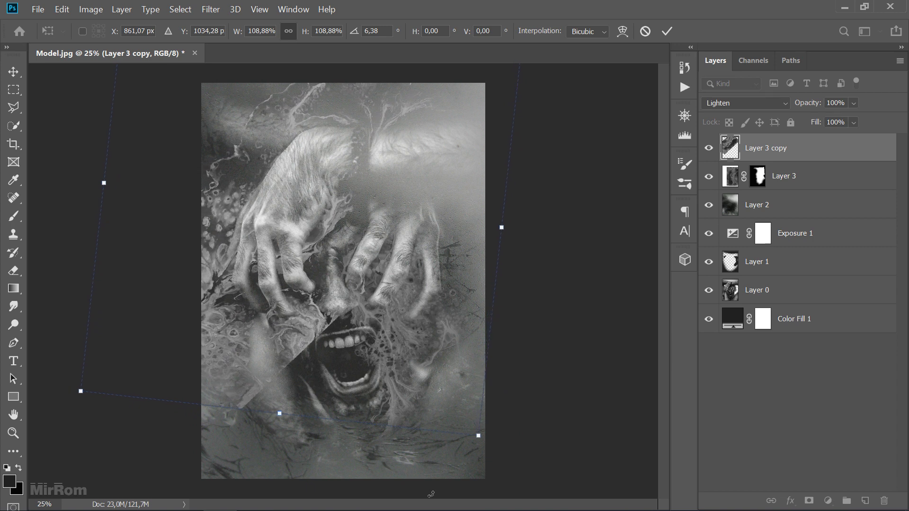
pyautogui.moveTo(478, 437); pyautogui.dragTo(482, 439)
pyautogui.moveTo(443, 406); pyautogui.dragTo(442, 406)
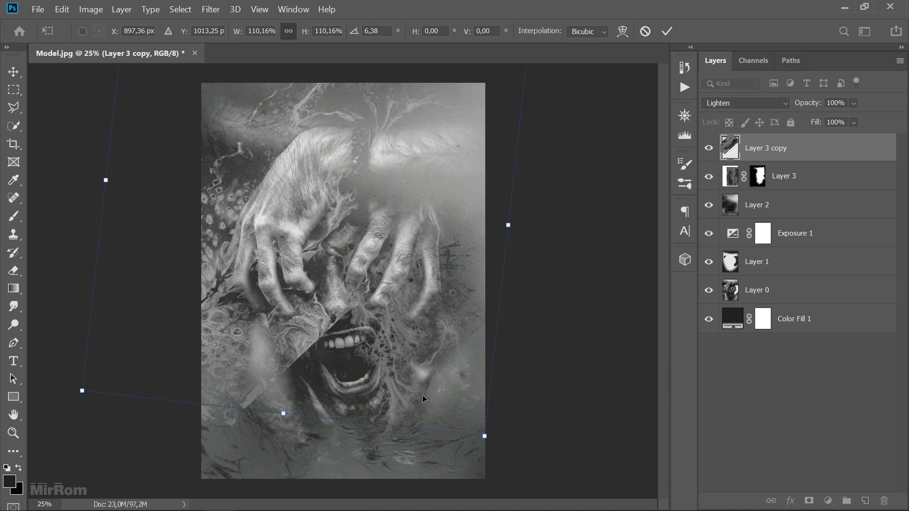
pyautogui.press('Return')
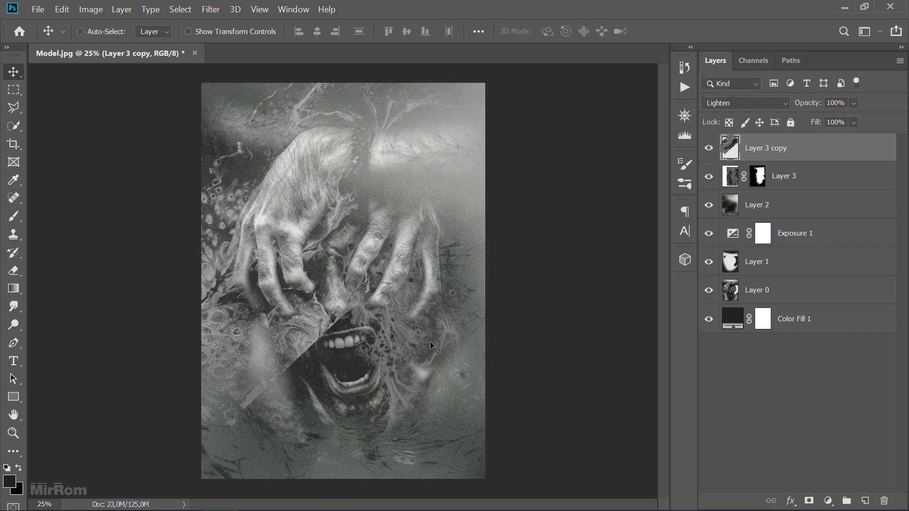
# Add a From Transparency mask to Layer 3 copy and brush out texture over fingers, mouth and top splash
pyautogui.click(122, 10)
pyautogui.moveTo(171, 206)
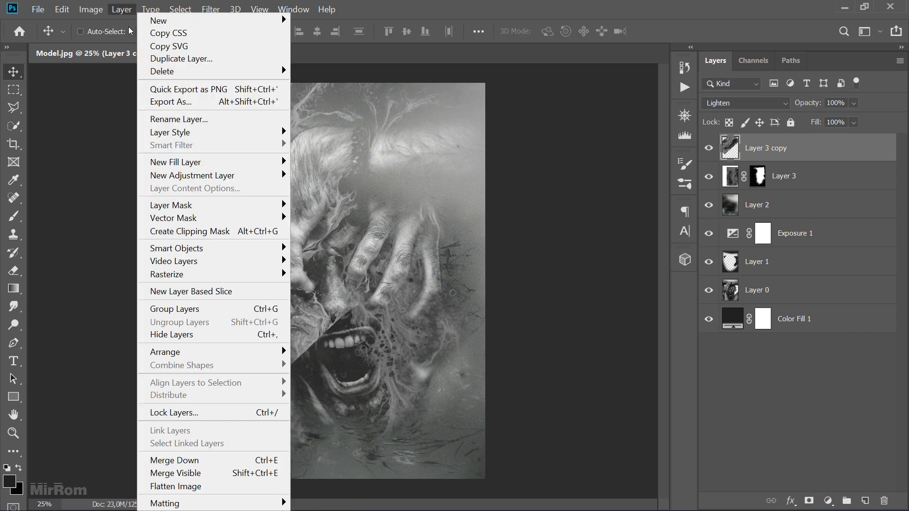
pyautogui.click(314, 256)
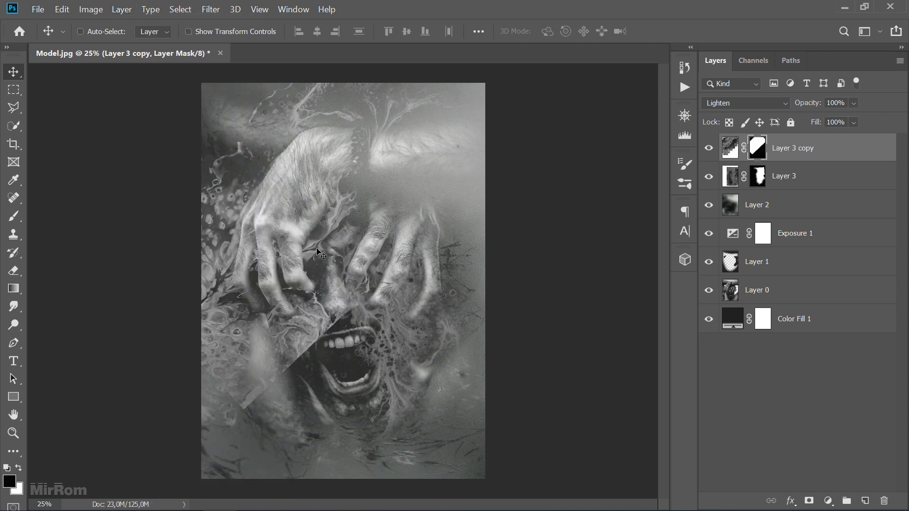
pyautogui.press('b')
pyautogui.moveTo(312, 322)
pyautogui.mouseDown()
pyautogui.moveTo(295, 345)
pyautogui.moveTo(308, 331)
pyautogui.moveTo(295, 324)
pyautogui.moveTo(314, 325)
pyautogui.moveTo(224, 355)
pyautogui.moveTo(222, 390)
pyautogui.moveTo(224, 366)
pyautogui.moveTo(243, 352)
pyautogui.moveTo(255, 366)
pyautogui.moveTo(245, 341)
pyautogui.moveTo(208, 341)
pyautogui.moveTo(202, 353)
pyautogui.moveTo(205, 386)
pyautogui.moveTo(223, 372)
pyautogui.moveTo(269, 375)
pyautogui.mouseUp()
pyautogui.press(']')
pyautogui.press(']')
pyautogui.press('[')
pyautogui.press('[')
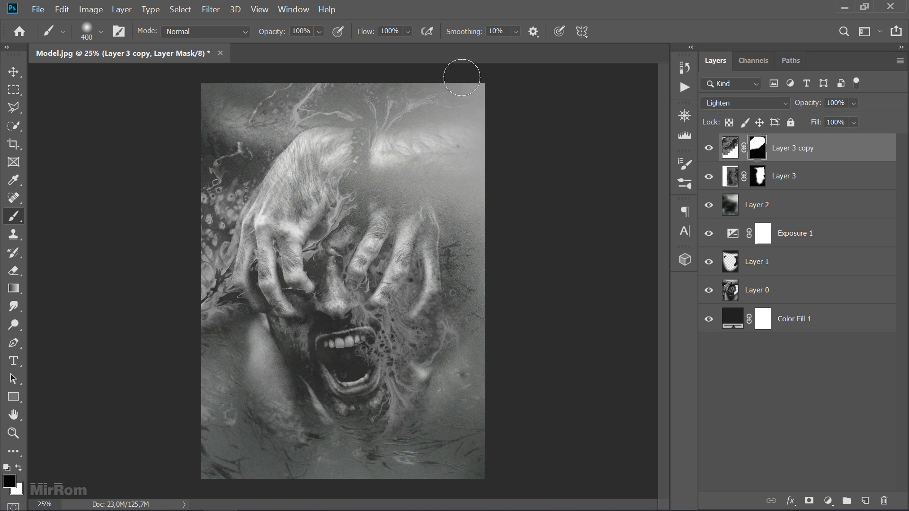
pyautogui.moveTo(406, 94); pyautogui.dragTo(404, 121)
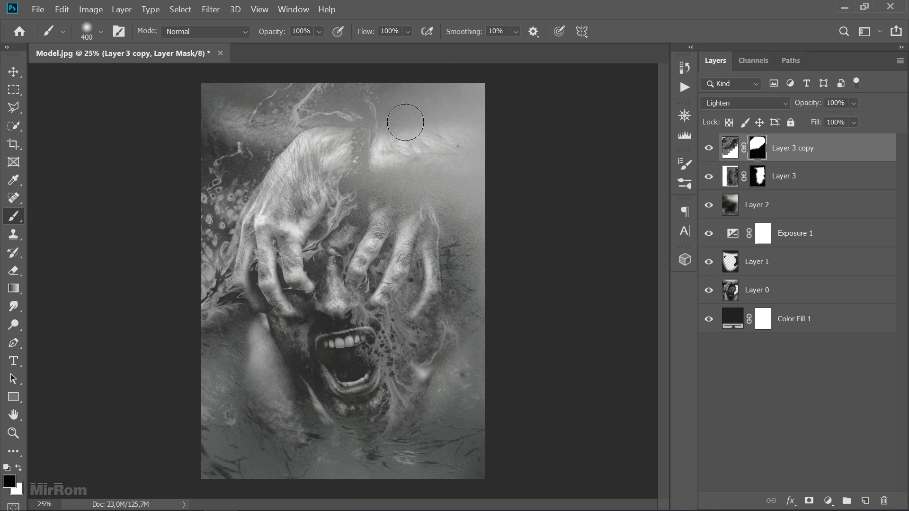
pyautogui.moveTo(503, 186); pyautogui.dragTo(497, 174)
# Fade the mask from the left with two gradient strokes, then reselect the layer's image
pyautogui.click(12, 290)
pyautogui.rightClick(11, 292)
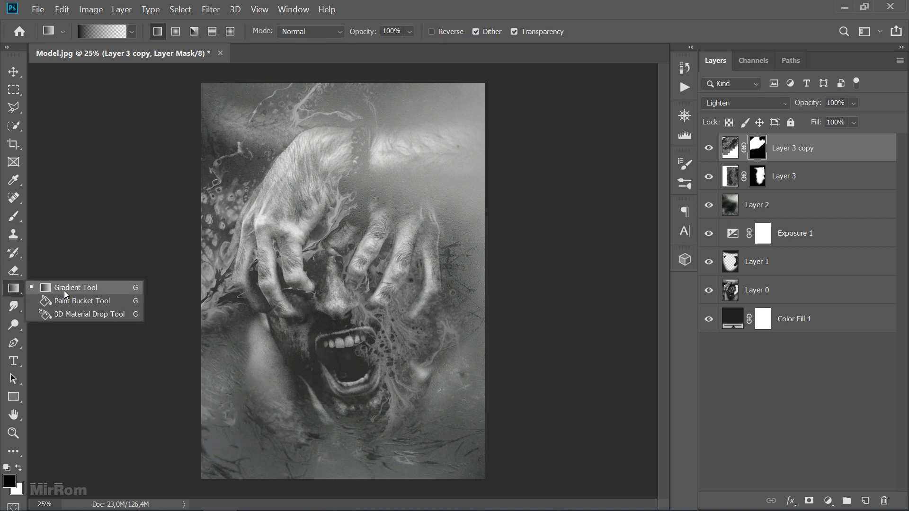
pyautogui.click(64, 291)
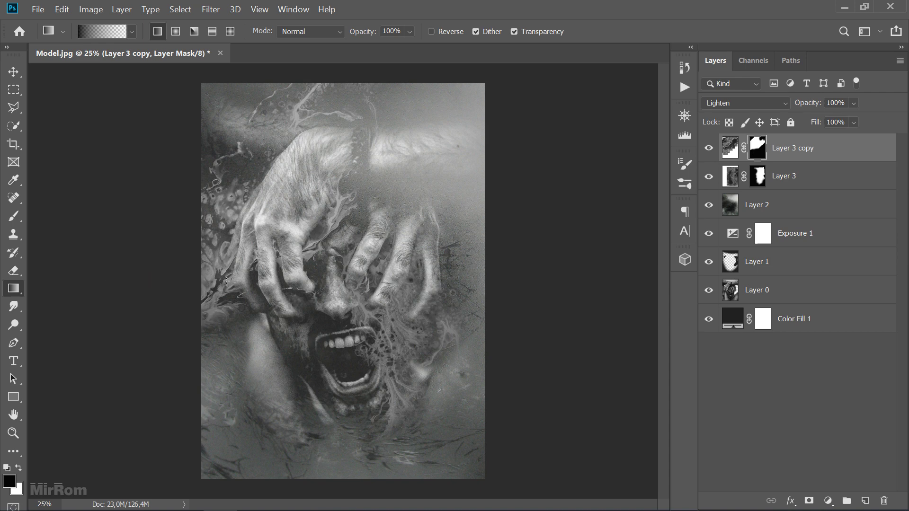
pyautogui.moveTo(156, 291)
pyautogui.mouseDown()
pyautogui.moveTo(253, 290)
pyautogui.moveTo(239, 303)
pyautogui.mouseUp()
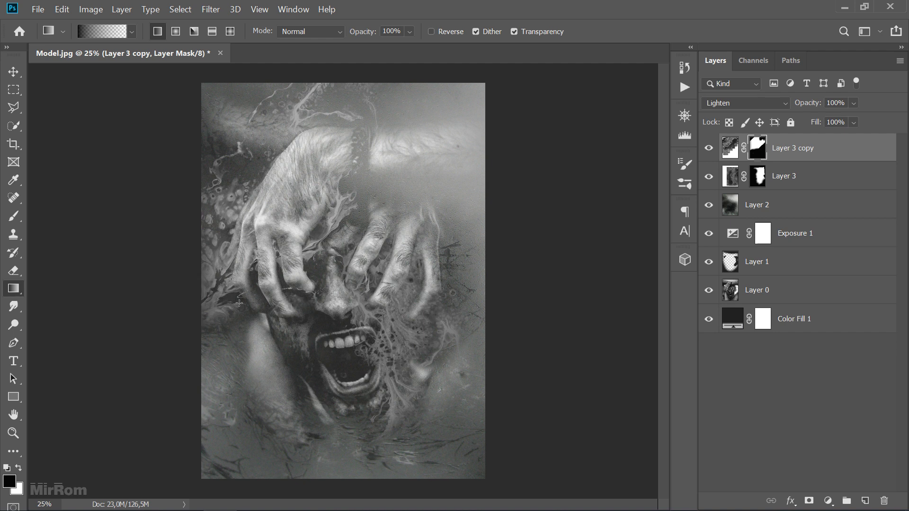
pyautogui.moveTo(148, 330); pyautogui.dragTo(223, 331)
pyautogui.press('v')
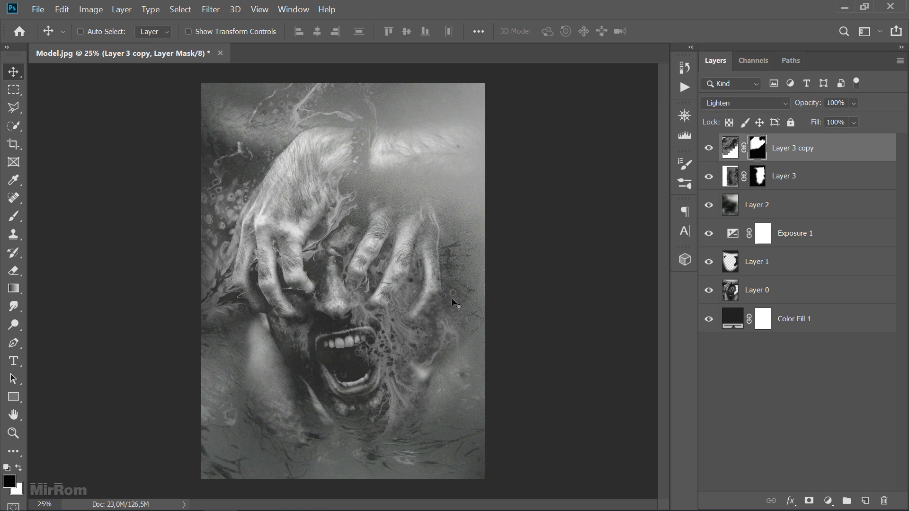
pyautogui.hotkey('ctrl', '-')
pyautogui.click(730, 148)
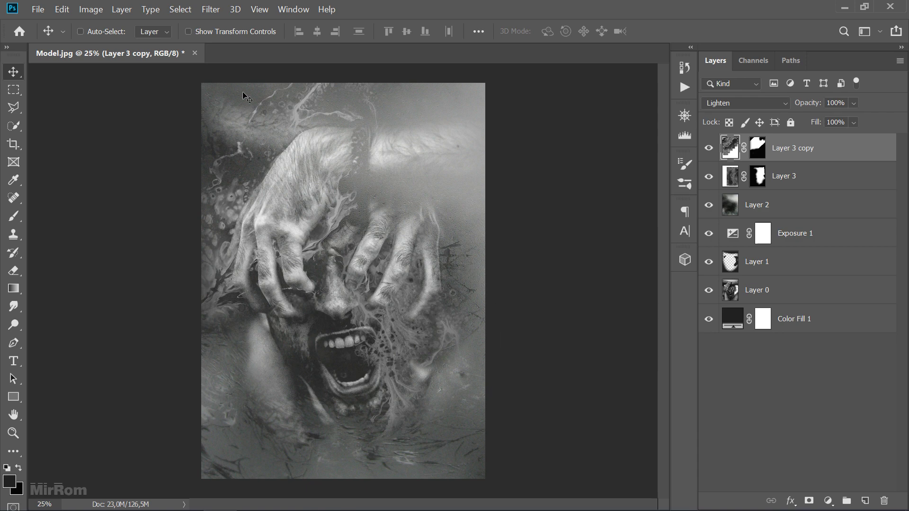
# Add a Color Lookup adjustment layer using Crisp_Warm.look at 50% opacity
pyautogui.click(121, 9)
pyautogui.moveTo(192, 174)
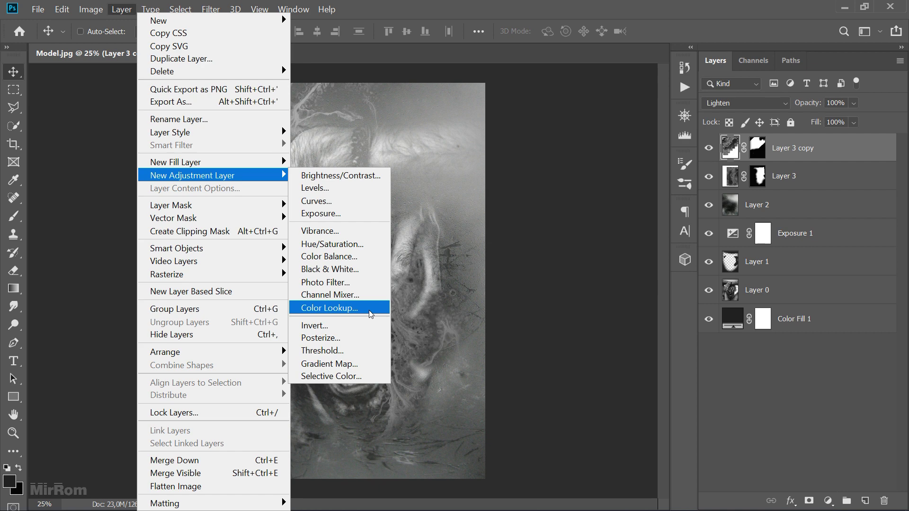
pyautogui.click(332, 309)
pyautogui.click(592, 125)
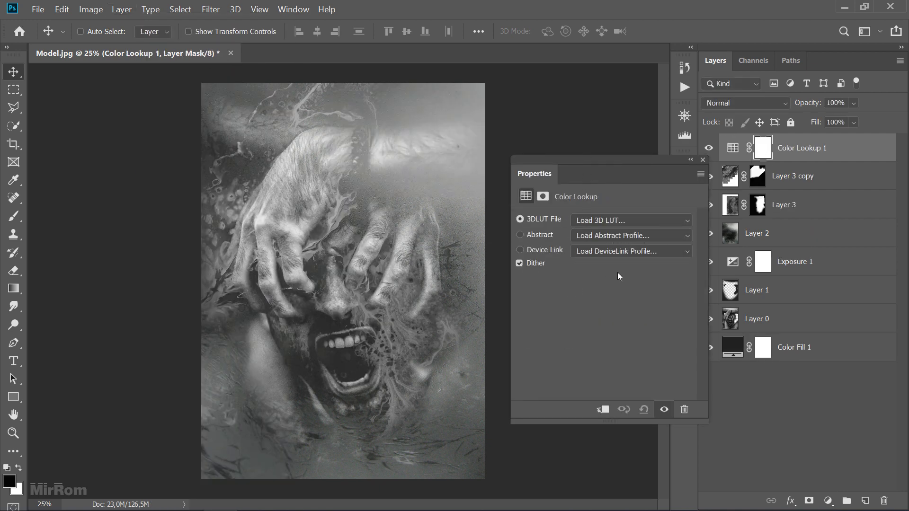
pyautogui.click(633, 221)
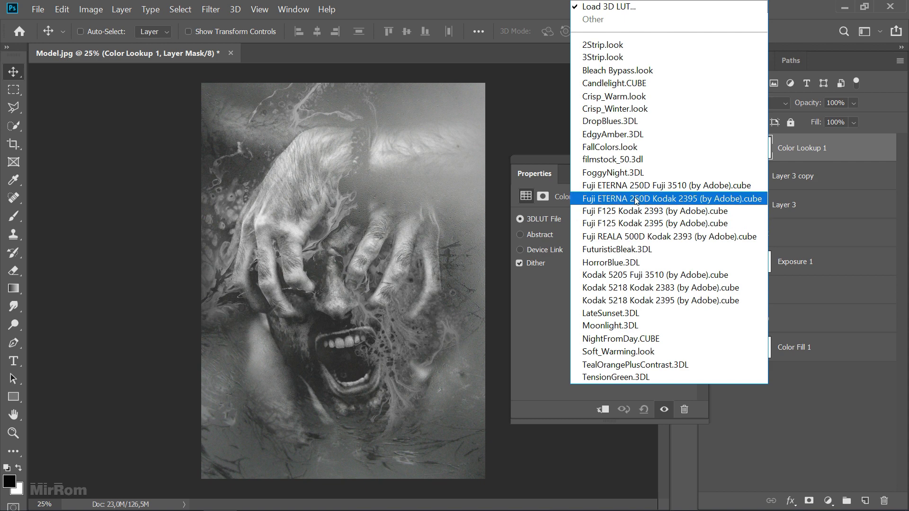
pyautogui.click(652, 101)
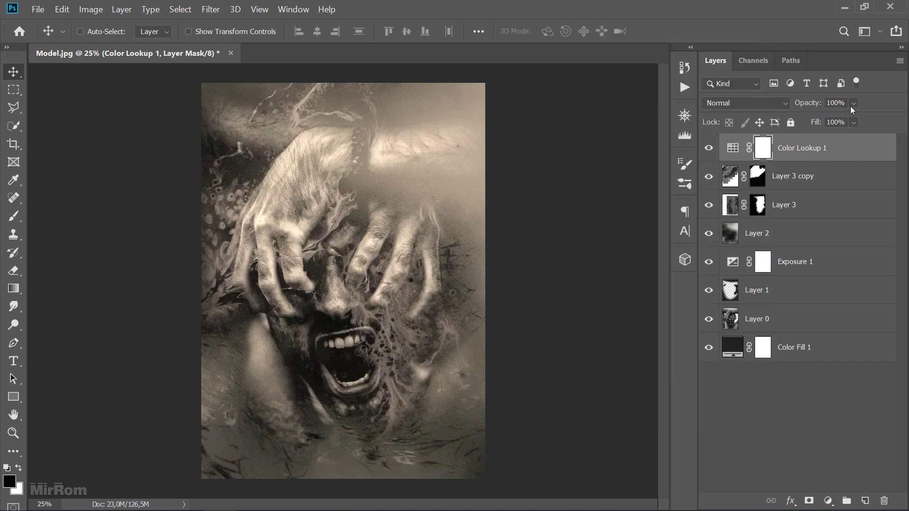
pyautogui.click(852, 106)
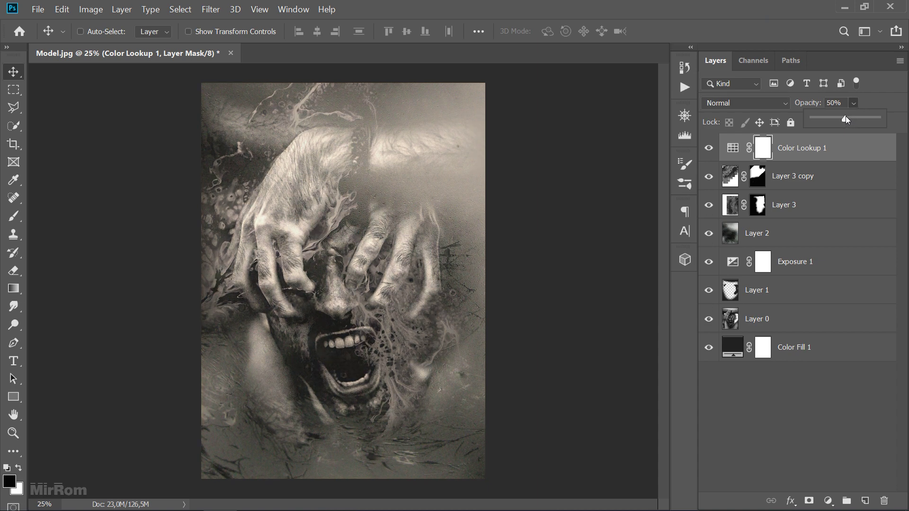
pyautogui.click(842, 128)
# Add a second Color Lookup adjustment layer using DropBlues.3DL
pyautogui.click(126, 17)
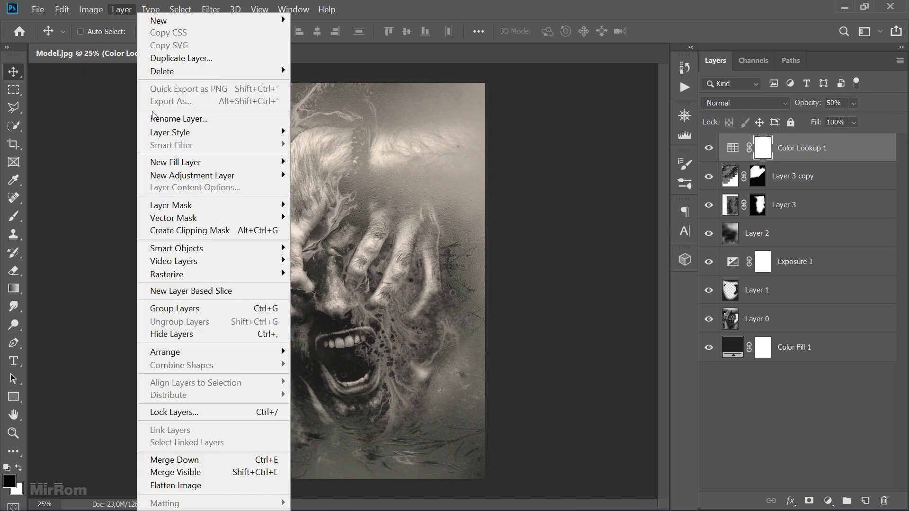
pyautogui.moveTo(192, 175)
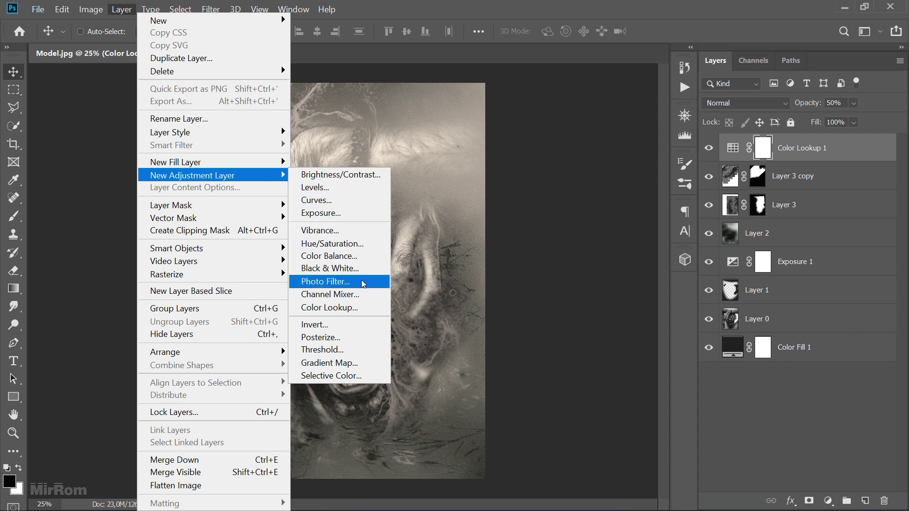
pyautogui.click(353, 308)
pyautogui.click(593, 125)
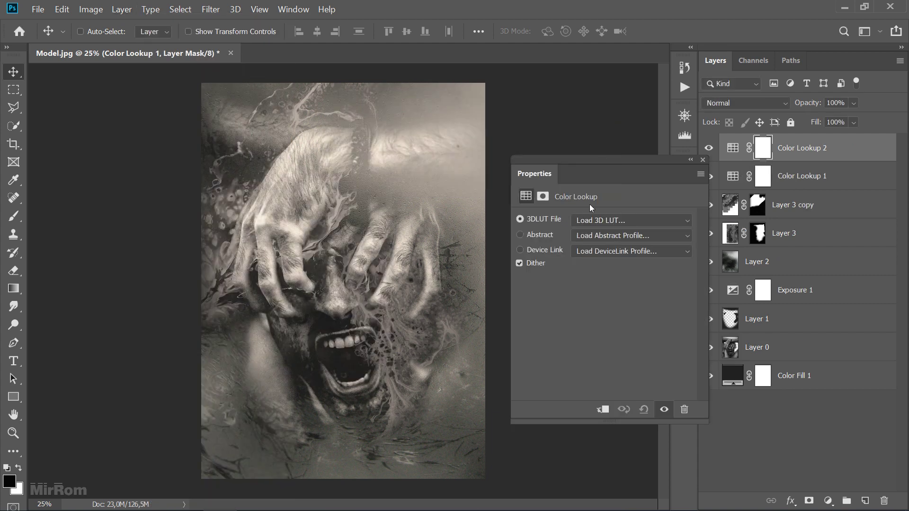
pyautogui.click(616, 220)
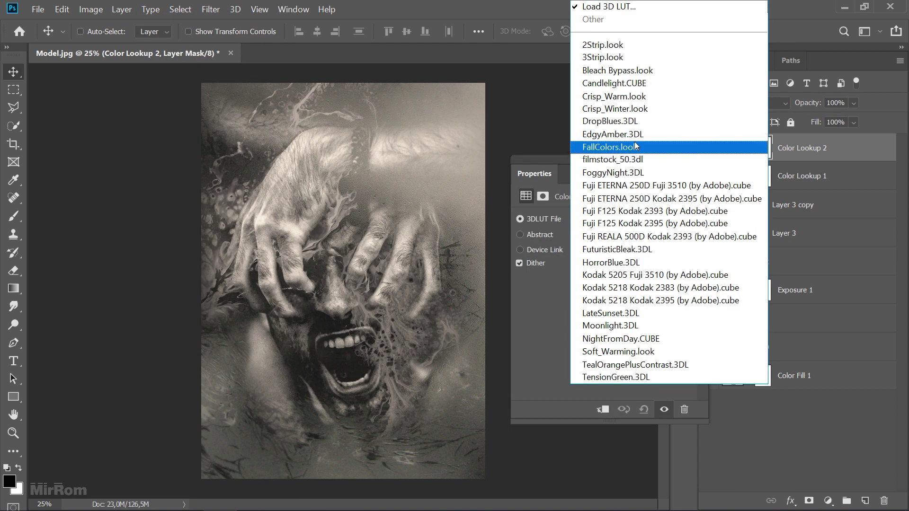
pyautogui.click(638, 124)
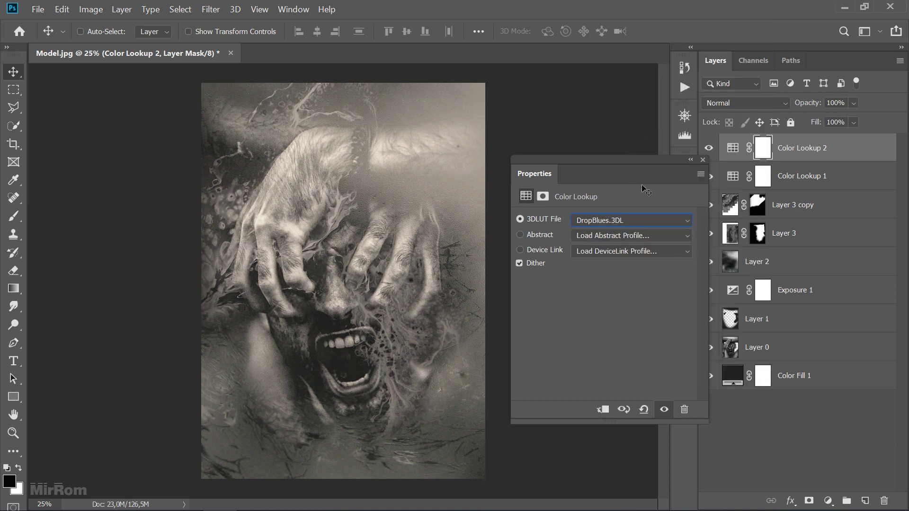
pyautogui.click(703, 160)
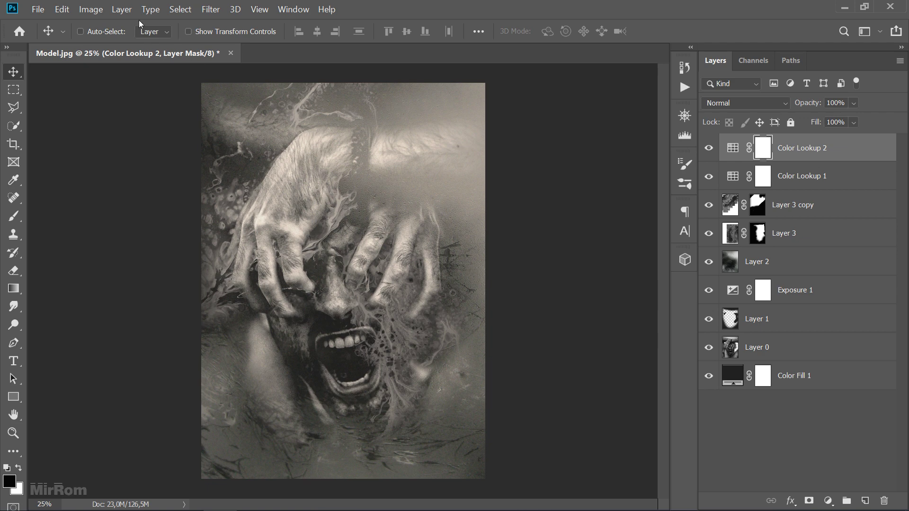
pyautogui.click(122, 9)
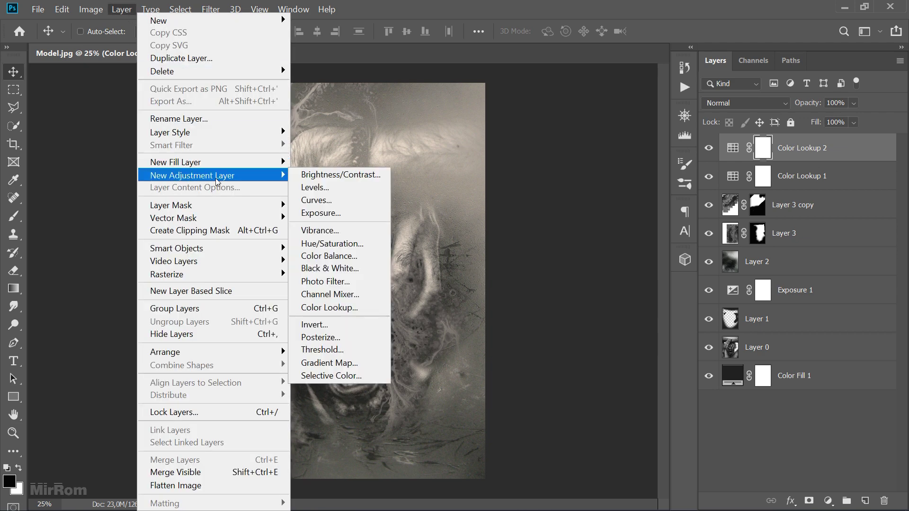
pyautogui.moveTo(192, 176)
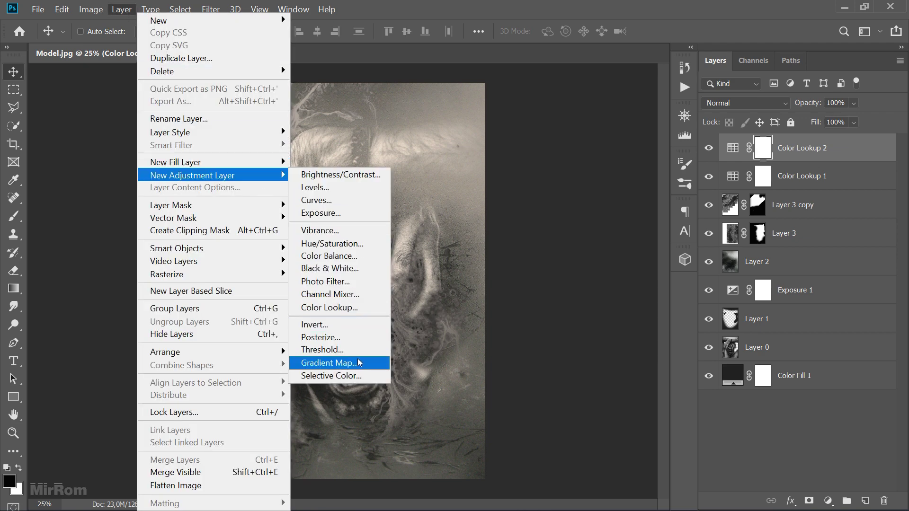
# Add Gradient Map 1 and apply the grey-to-green gradient preset
pyautogui.click(377, 364)
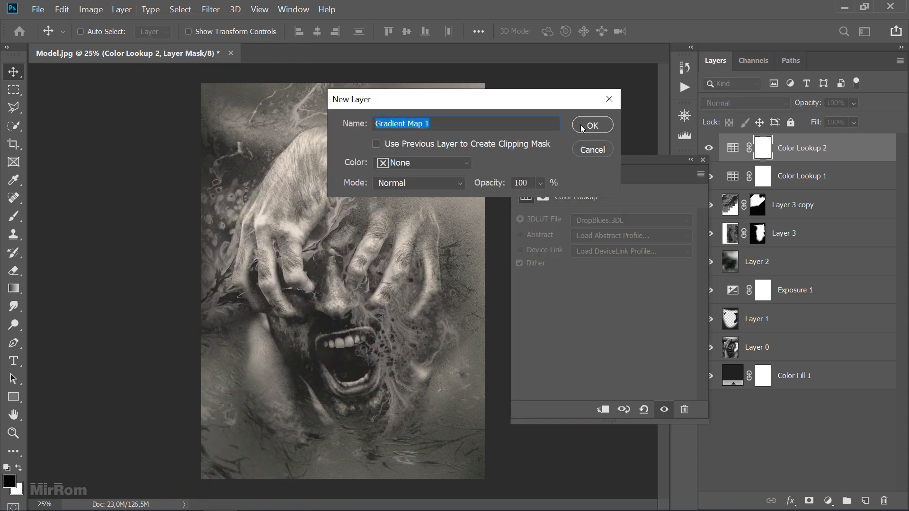
pyautogui.click(581, 127)
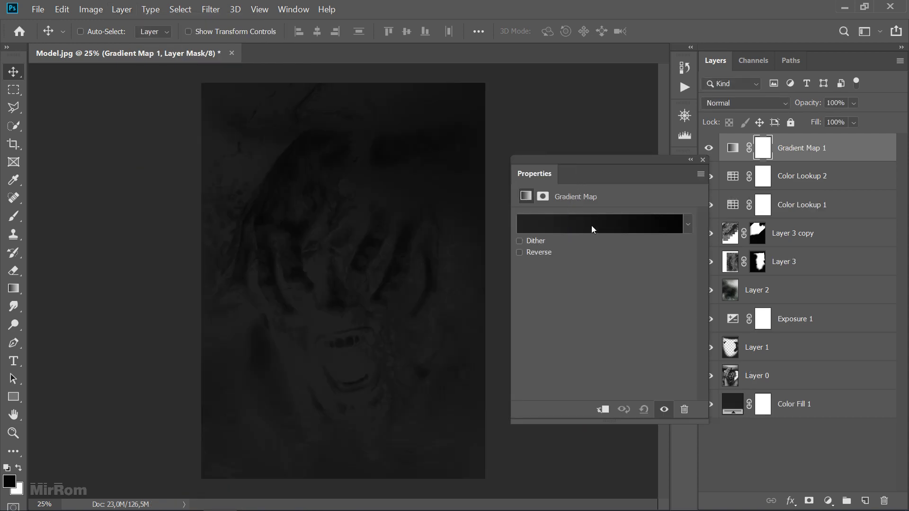
pyautogui.click(592, 226)
pyautogui.moveTo(643, 83); pyautogui.dragTo(641, 159)
pyautogui.click(535, 165)
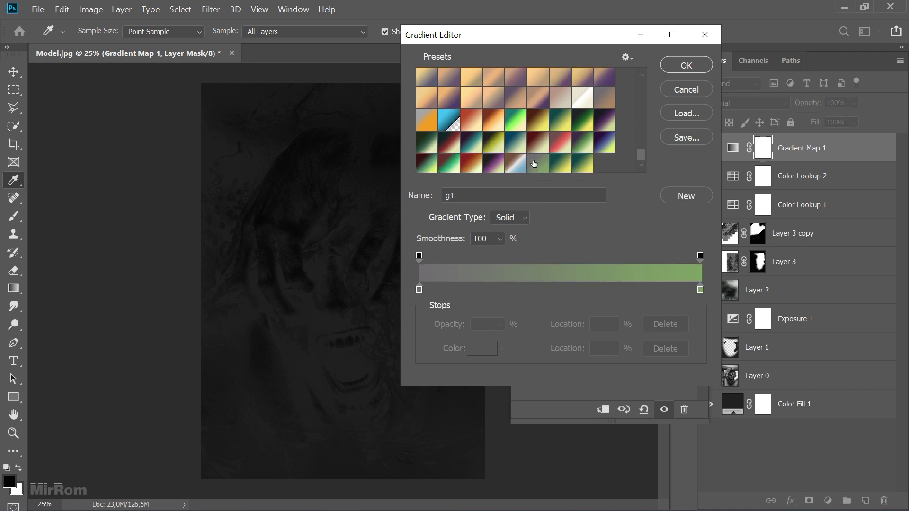
pyautogui.moveTo(432, 42); pyautogui.dragTo(506, 37)
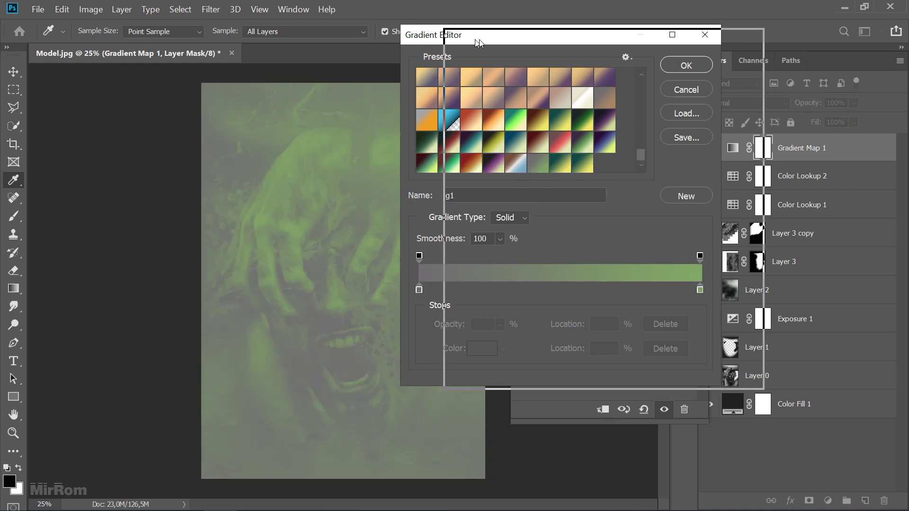
# Set the gradient's left stop to grey and its right stop to green
pyautogui.click(494, 285)
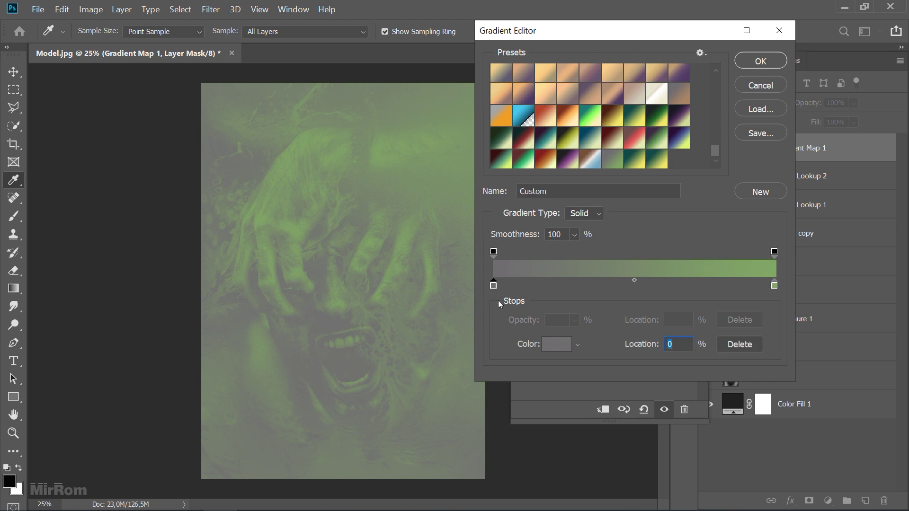
pyautogui.click(549, 345)
pyautogui.click(656, 369)
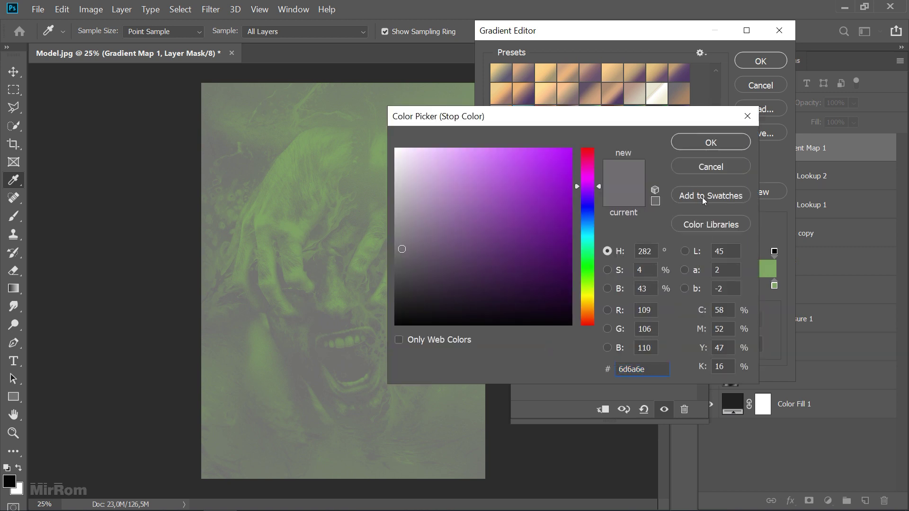
pyautogui.click(702, 146)
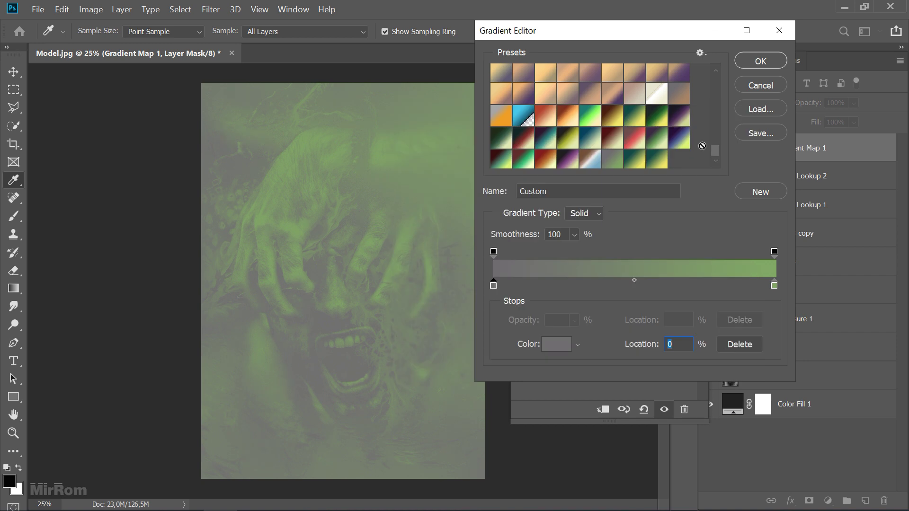
pyautogui.click(775, 286)
pyautogui.click(552, 343)
pyautogui.click(648, 367)
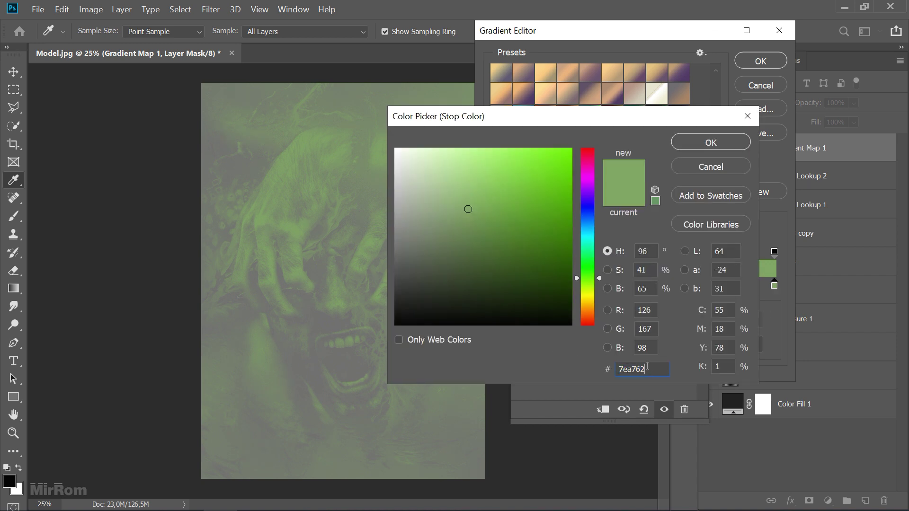
pyautogui.click(707, 145)
pyautogui.click(757, 61)
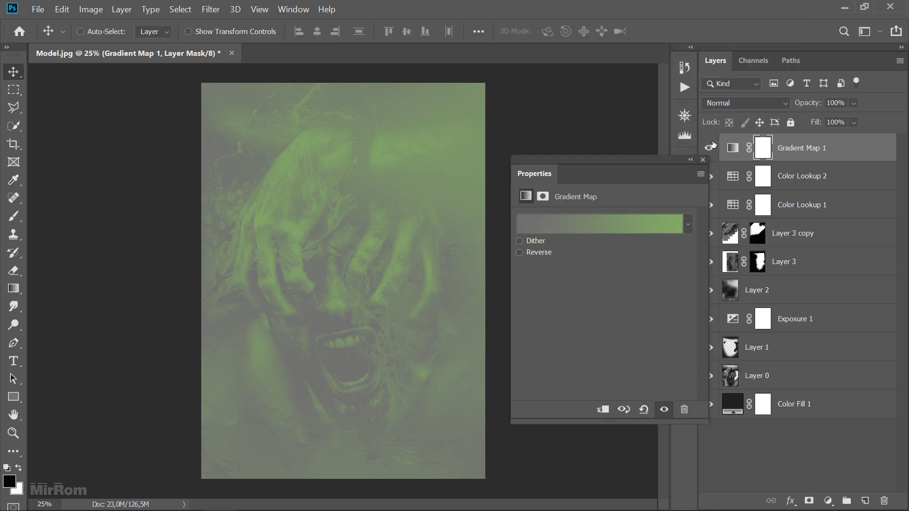
# Blend Gradient Map 1 in Multiply mode at 73% opacity
pyautogui.click(685, 184)
pyautogui.click(718, 106)
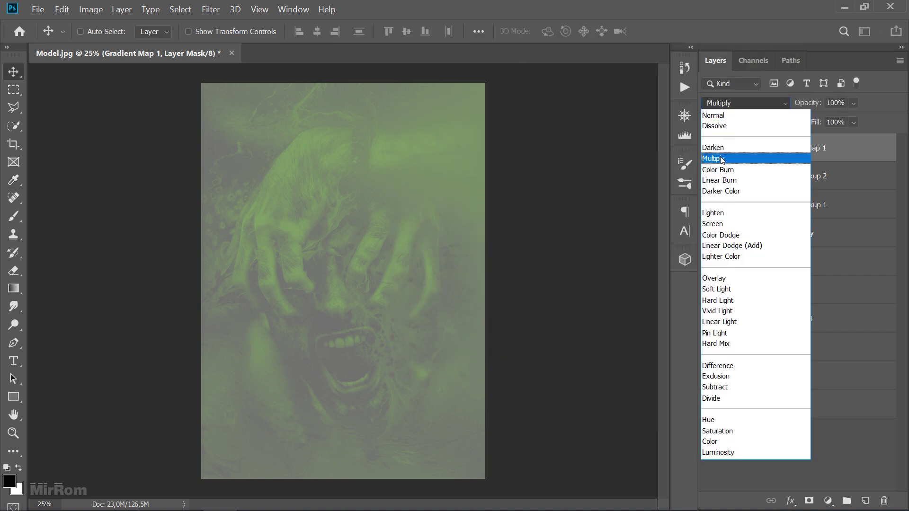
pyautogui.click(739, 160)
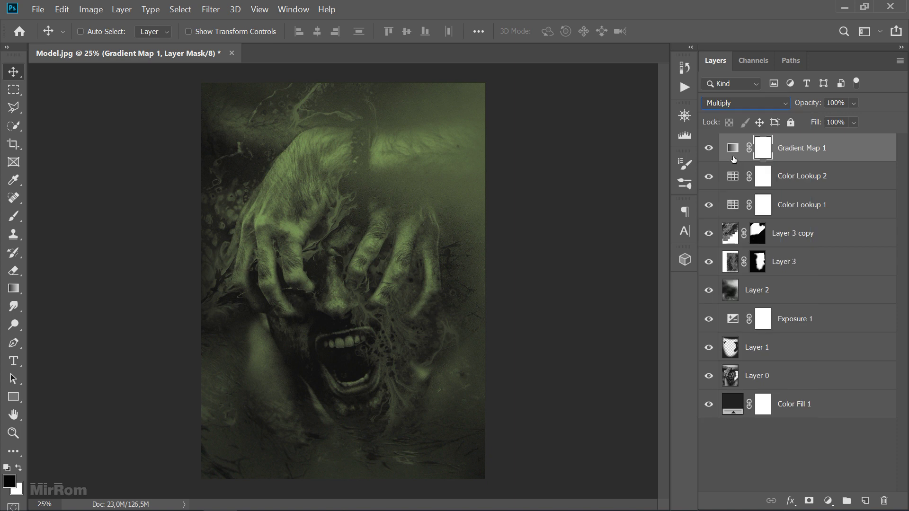
pyautogui.click(854, 103)
pyautogui.moveTo(874, 119); pyautogui.dragTo(862, 118)
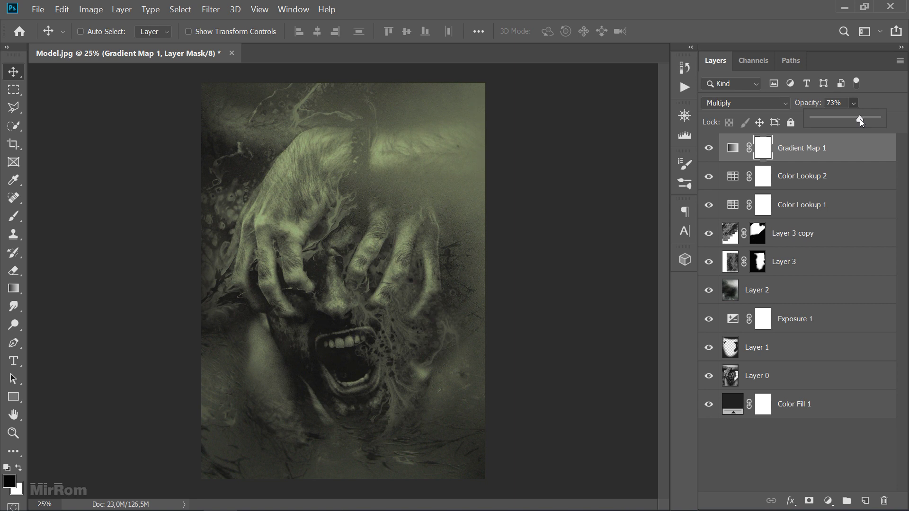
pyautogui.moveTo(860, 119); pyautogui.dragTo(860, 119)
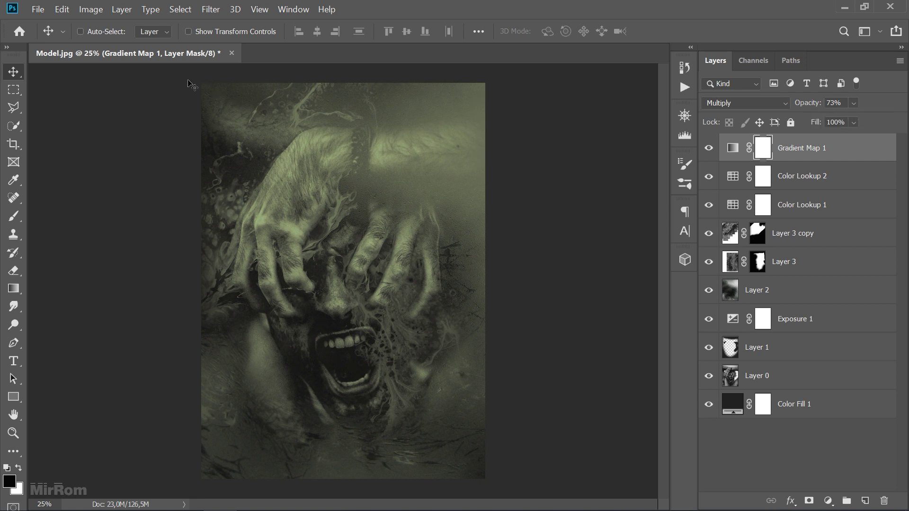
pyautogui.click(122, 10)
pyautogui.moveTo(192, 175)
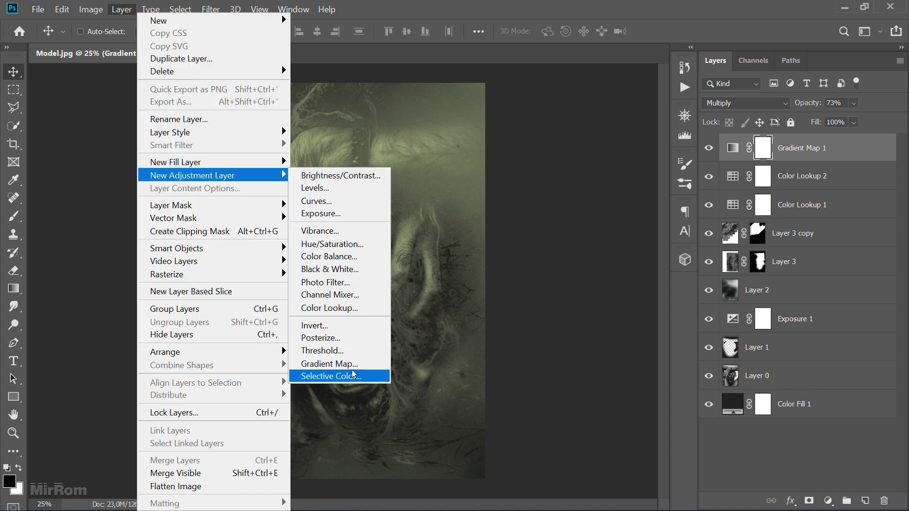
# Add Gradient Map 2 and apply the g2 green-yellow gradient preset
pyautogui.click(372, 371)
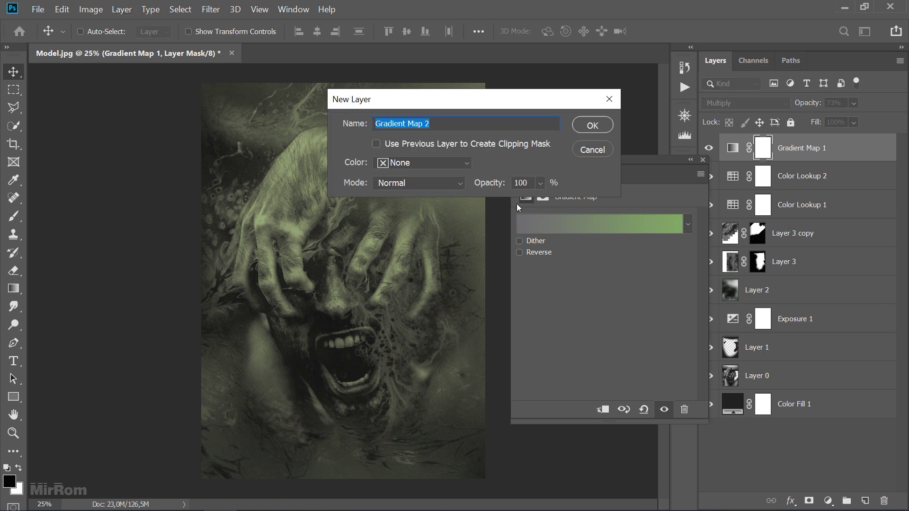
pyautogui.click(592, 125)
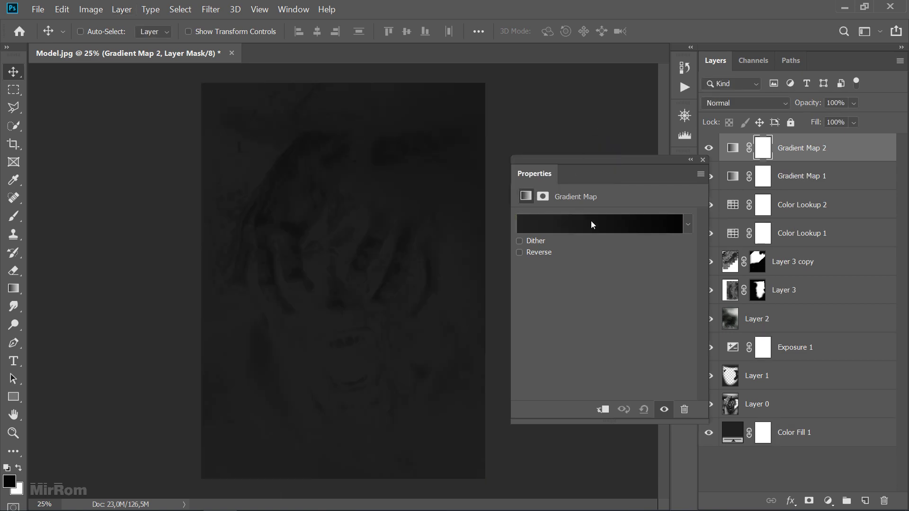
pyautogui.click(591, 221)
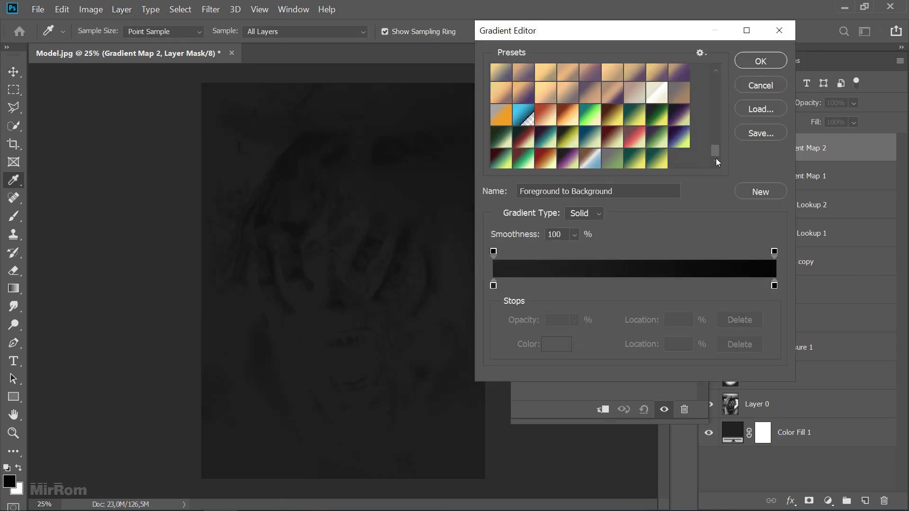
pyautogui.moveTo(714, 84); pyautogui.dragTo(715, 152)
pyautogui.click(663, 167)
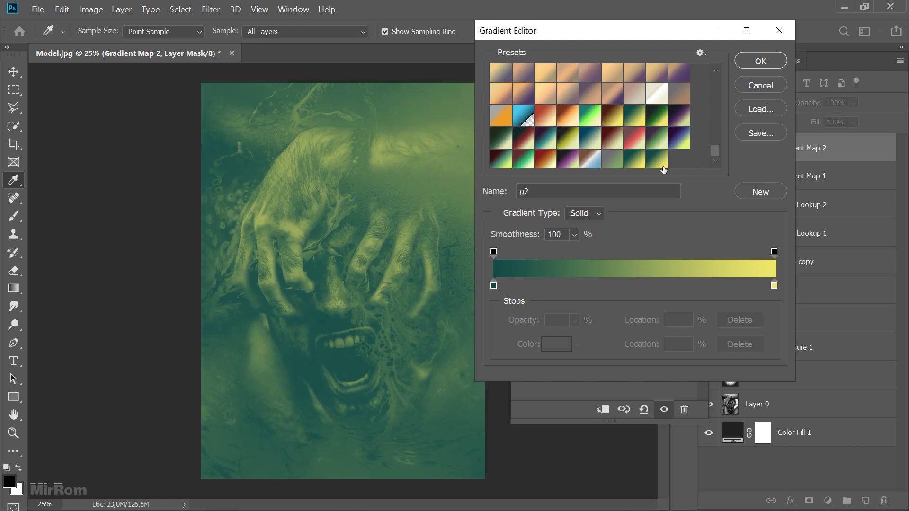
# Set the gradient stops to dark teal 0d4742 and pale yellow f0e867
pyautogui.click(493, 286)
pyautogui.click(554, 345)
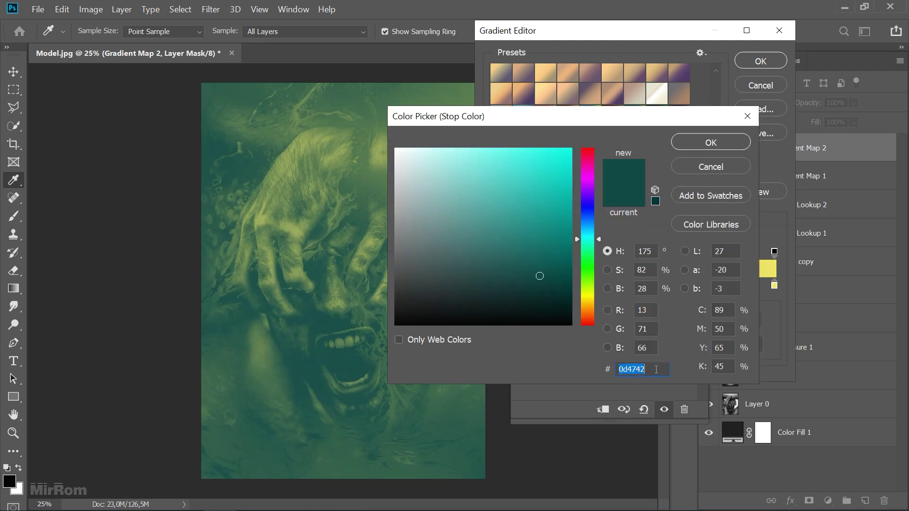
pyautogui.click(663, 370)
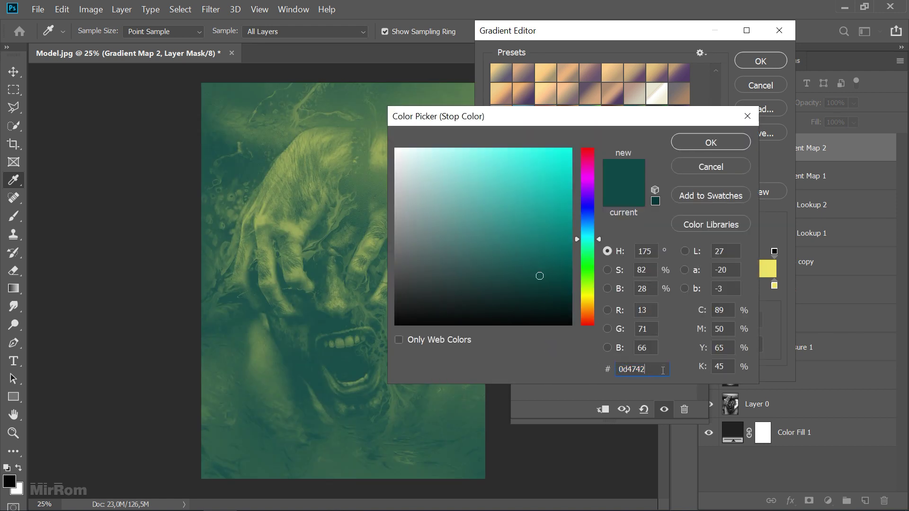
pyautogui.click(714, 148)
pyautogui.click(775, 285)
pyautogui.click(561, 344)
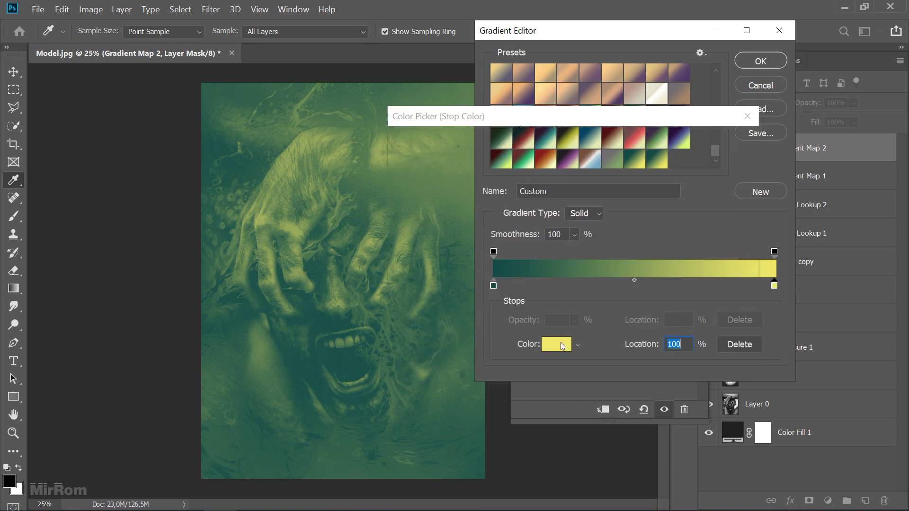
pyautogui.click(651, 367)
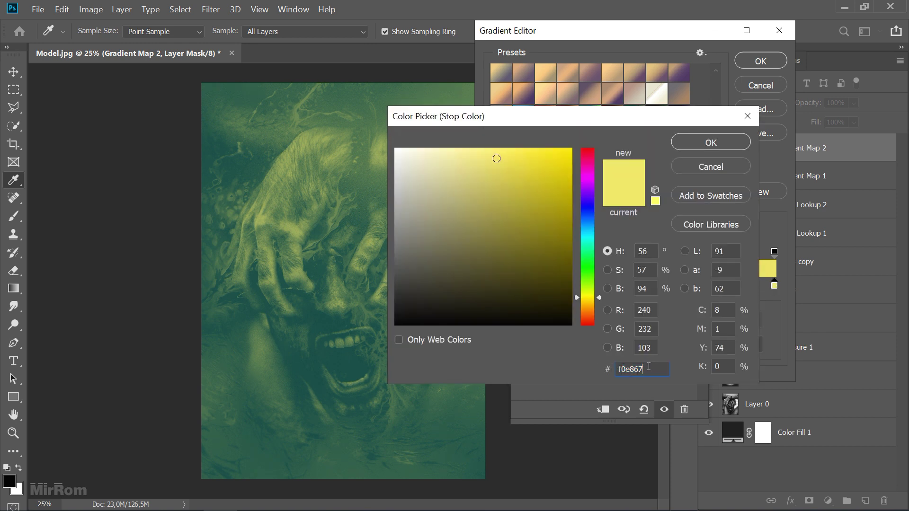
pyautogui.click(692, 146)
pyautogui.click(746, 60)
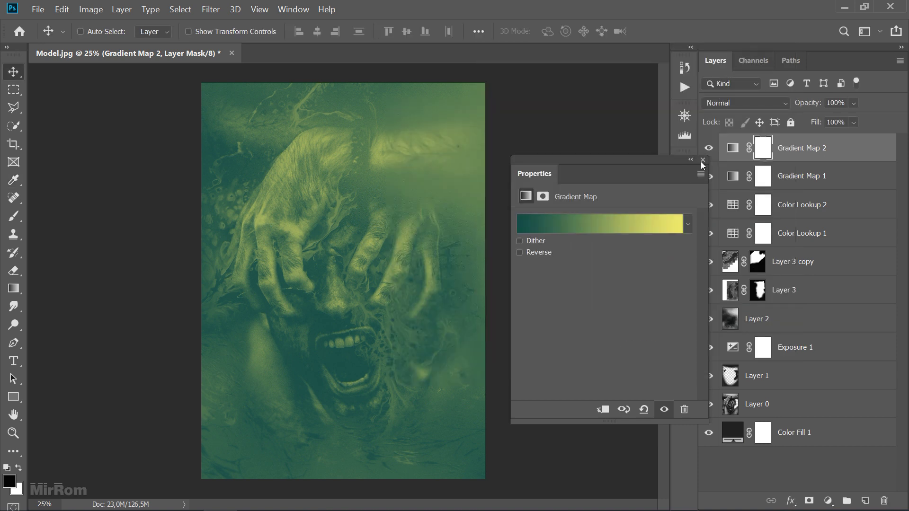
# Switch Gradient Map 2's blend mode to Soft Light
pyautogui.click(702, 160)
pyautogui.click(721, 104)
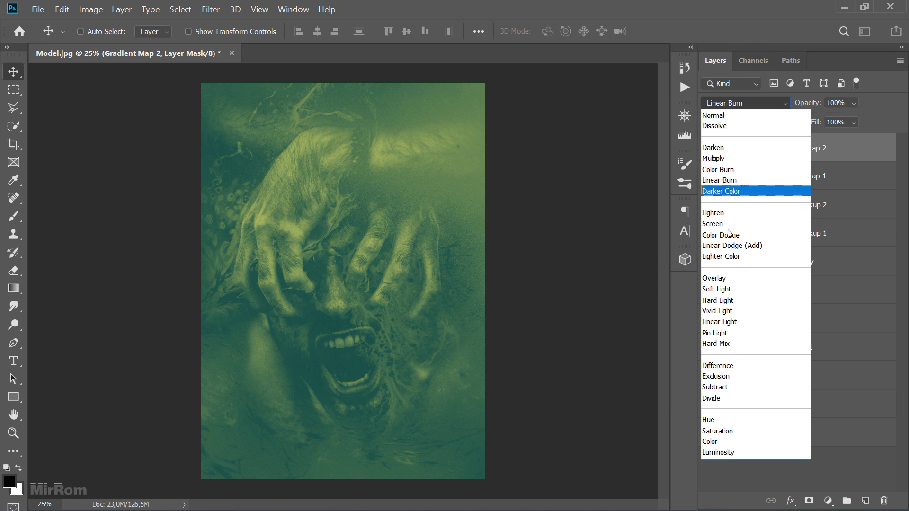
pyautogui.click(731, 290)
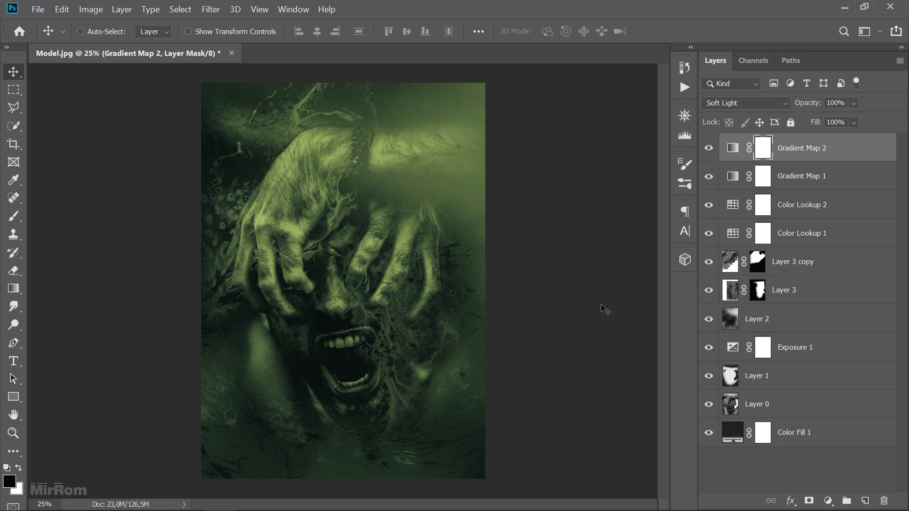
pyautogui.click(134, 14)
pyautogui.moveTo(192, 175)
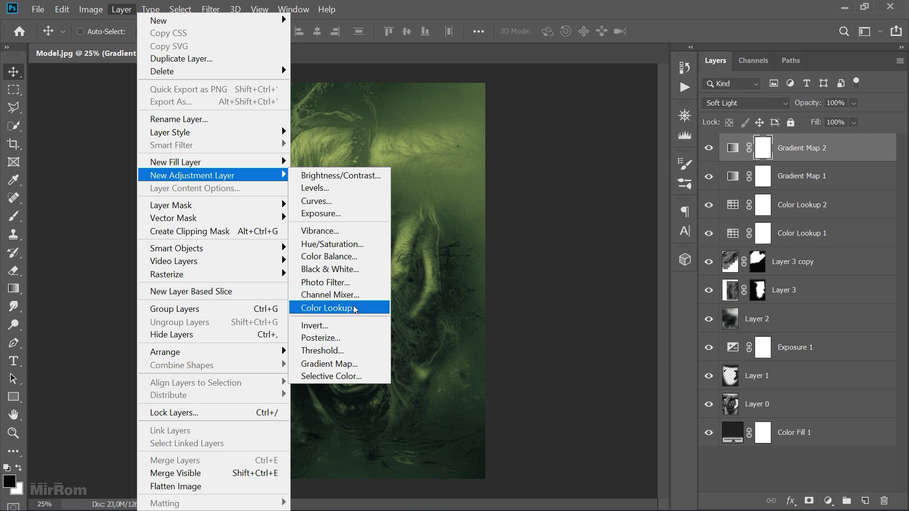
# Add Color Lookup 3 using the TensionGreen.3DL 3DLUT file
pyautogui.click(355, 308)
pyautogui.click(602, 128)
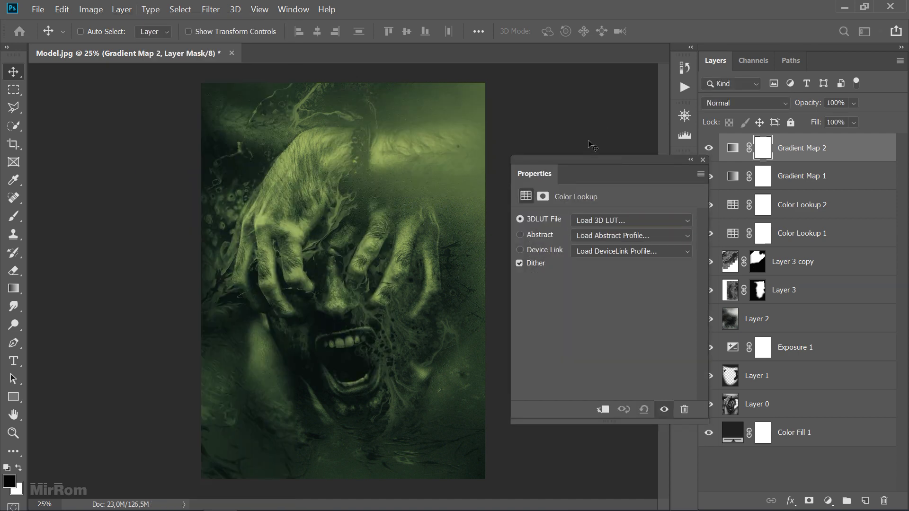
pyautogui.click(622, 220)
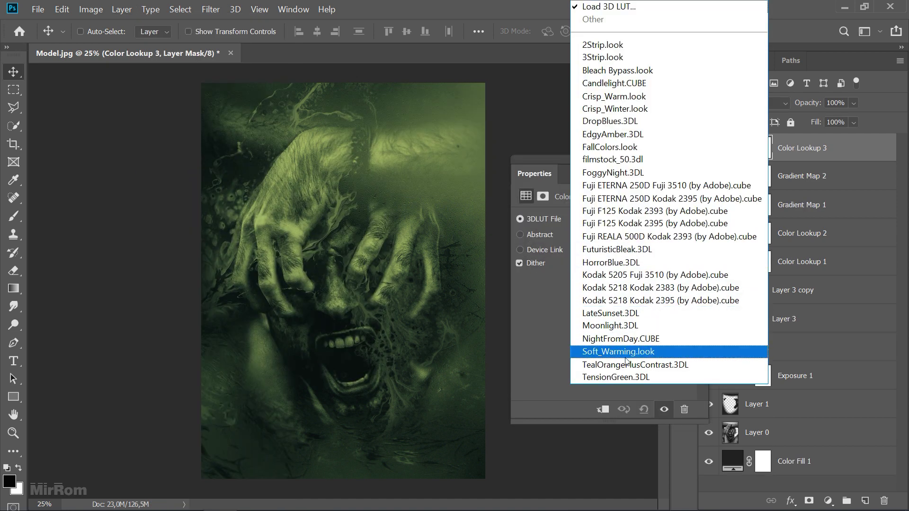
pyautogui.click(667, 379)
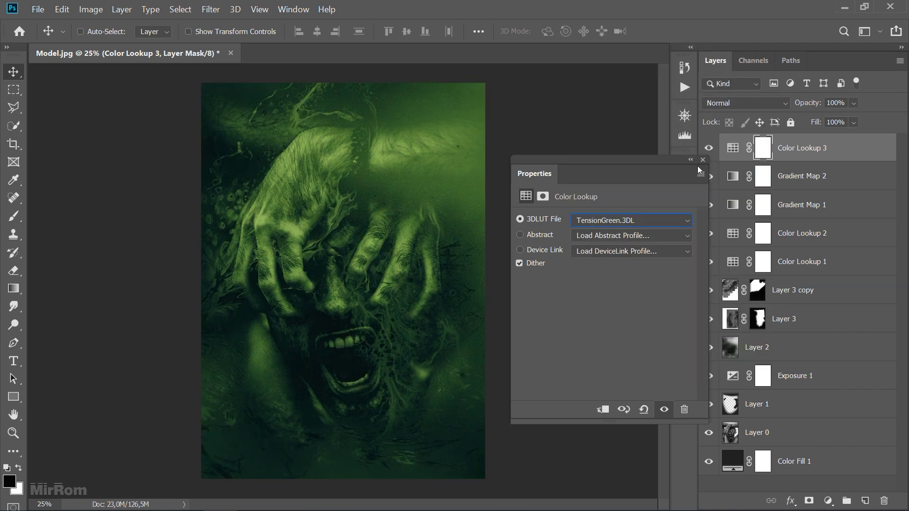
pyautogui.click(703, 160)
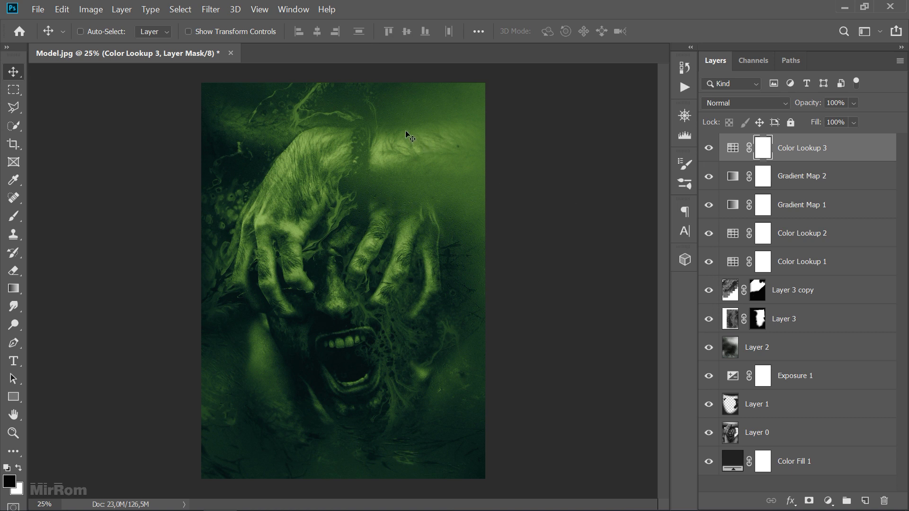
pyautogui.click(121, 11)
pyautogui.moveTo(192, 175)
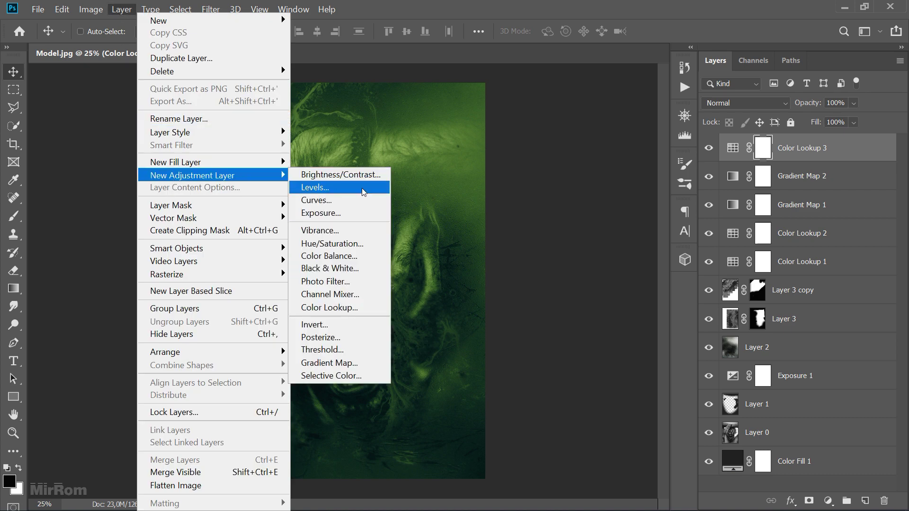
# Add Levels 1 with input levels 9, 1.11 and 175 to brighten the portrait
pyautogui.click(310, 187)
pyautogui.click(586, 125)
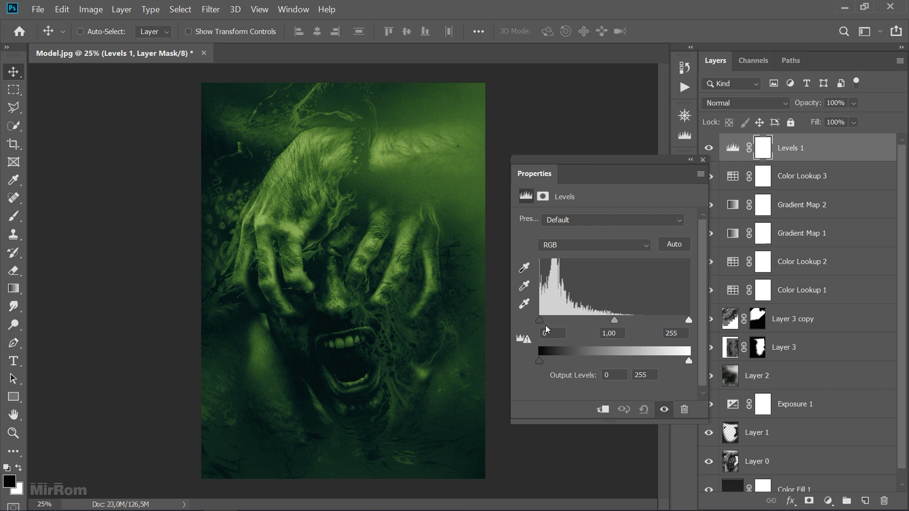
pyautogui.moveTo(540, 321); pyautogui.dragTo(545, 322)
pyautogui.moveTo(618, 321); pyautogui.dragTo(613, 323)
pyautogui.moveTo(689, 321)
pyautogui.mouseDown()
pyautogui.moveTo(643, 328)
pyautogui.moveTo(643, 321)
pyautogui.mouseUp()
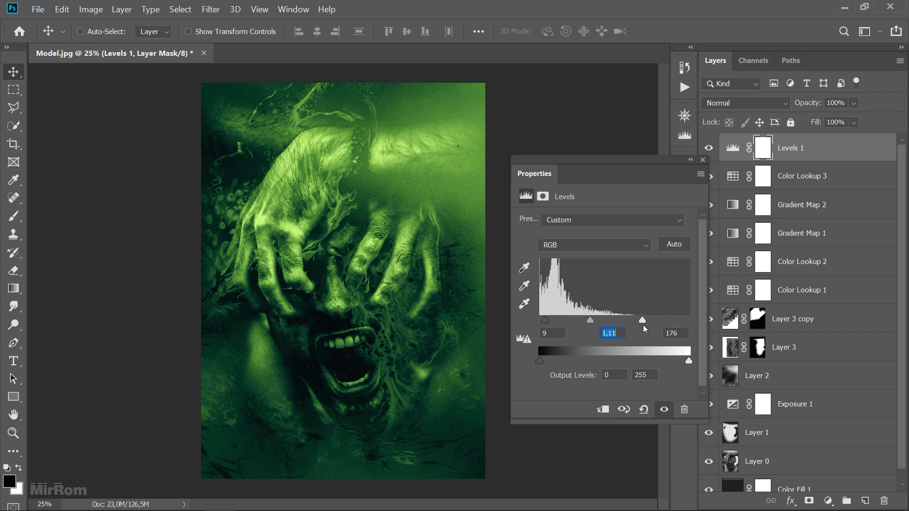
pyautogui.click(685, 334)
pyautogui.write('175')
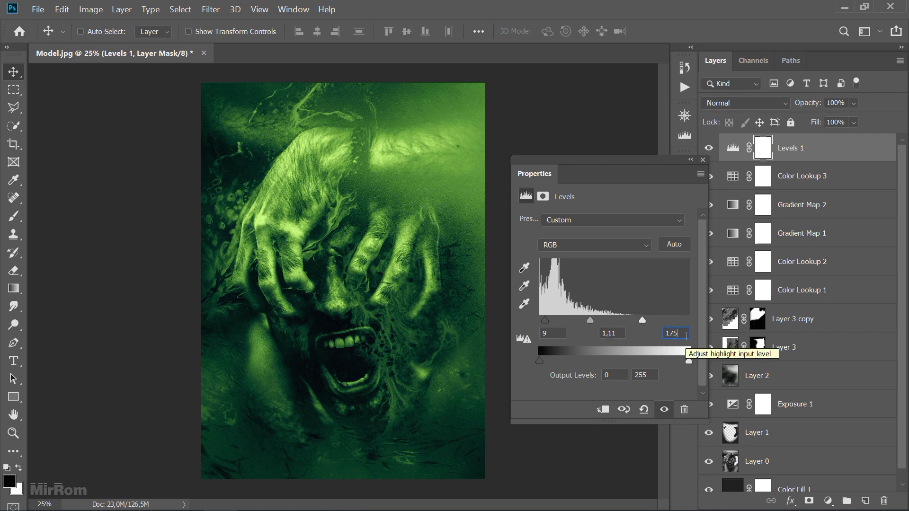
pyautogui.click(691, 160)
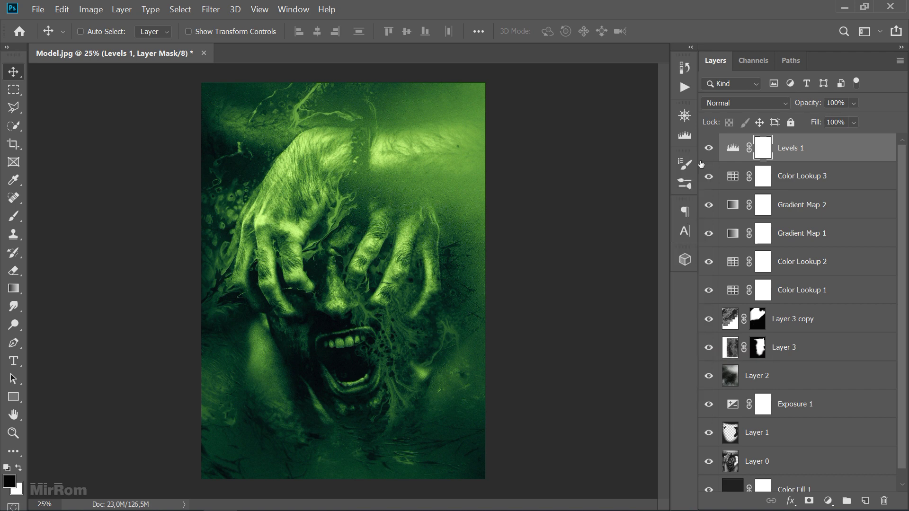
pyautogui.hotkey('ctrl', '+')
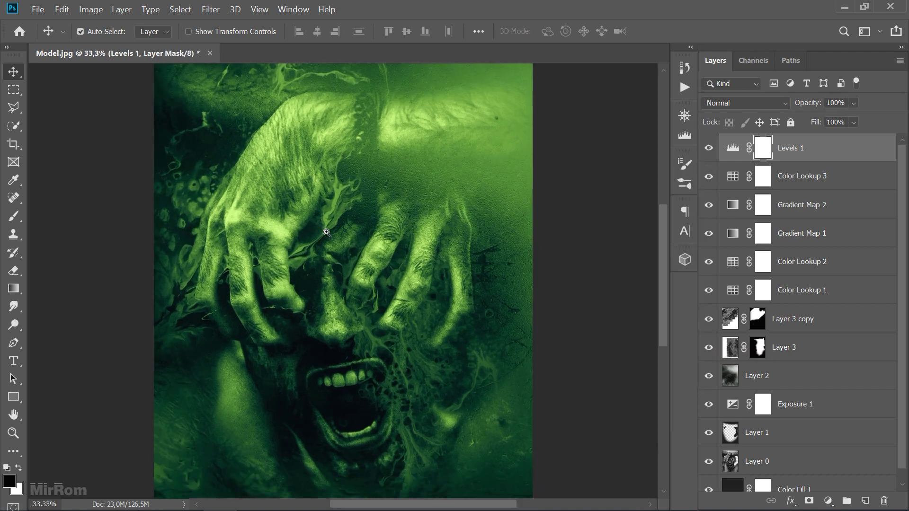
pyautogui.scroll(1, 329, 235)
pyautogui.hotkey('ctrl', '-')
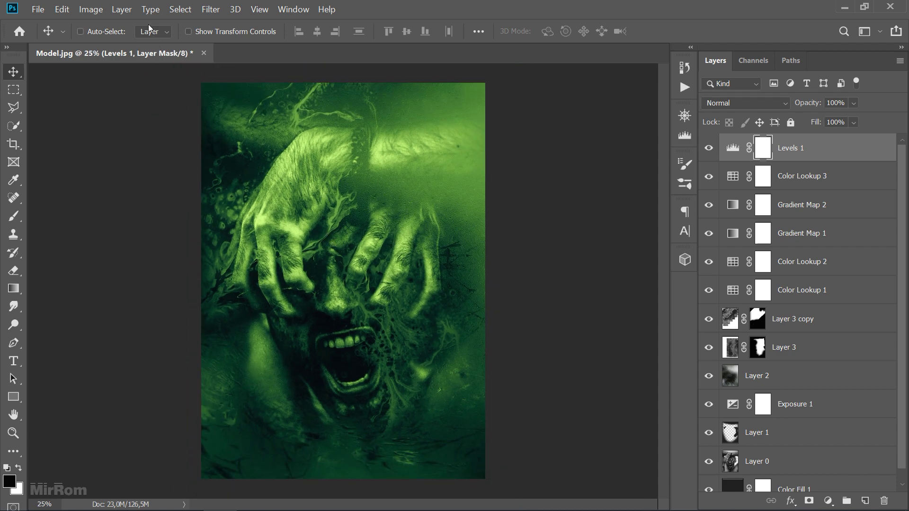
pyautogui.click(125, 16)
pyautogui.moveTo(192, 175)
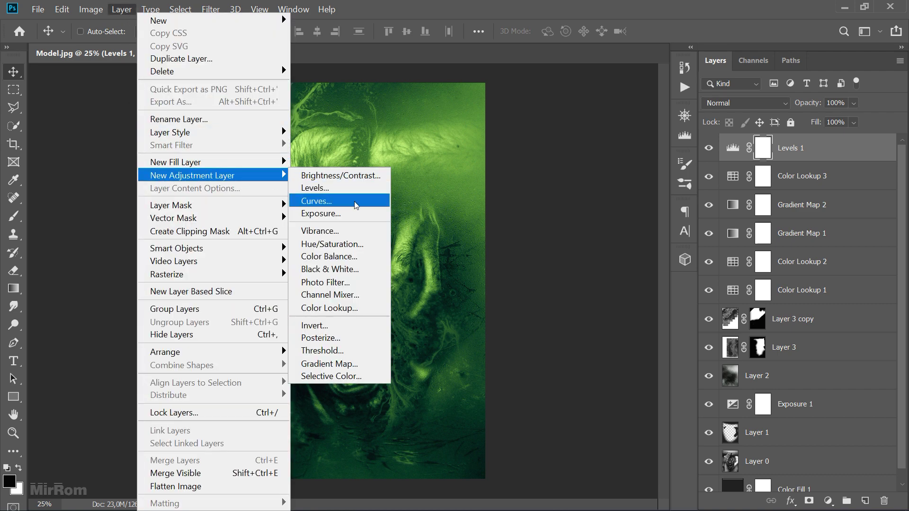
# Add Curves 1 with a raised midpoint, then invert its mask to black and unlink it
pyautogui.click(356, 205)
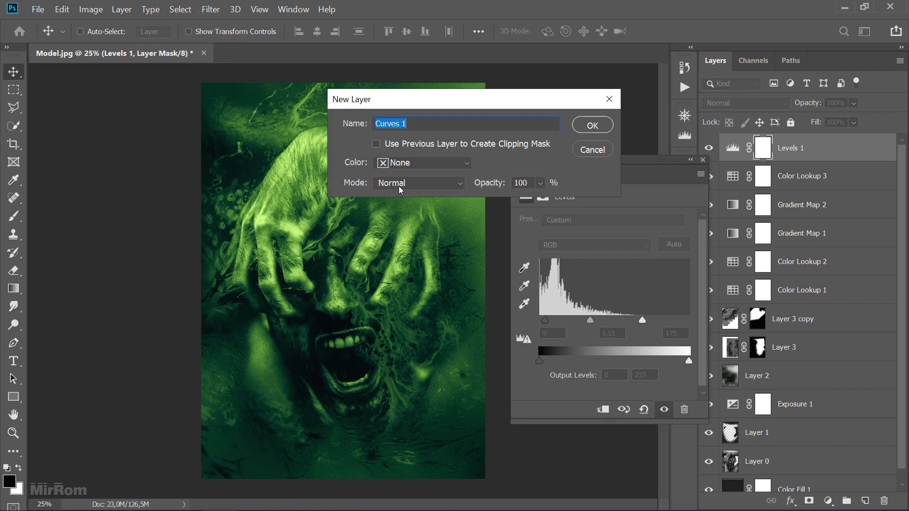
pyautogui.click(592, 124)
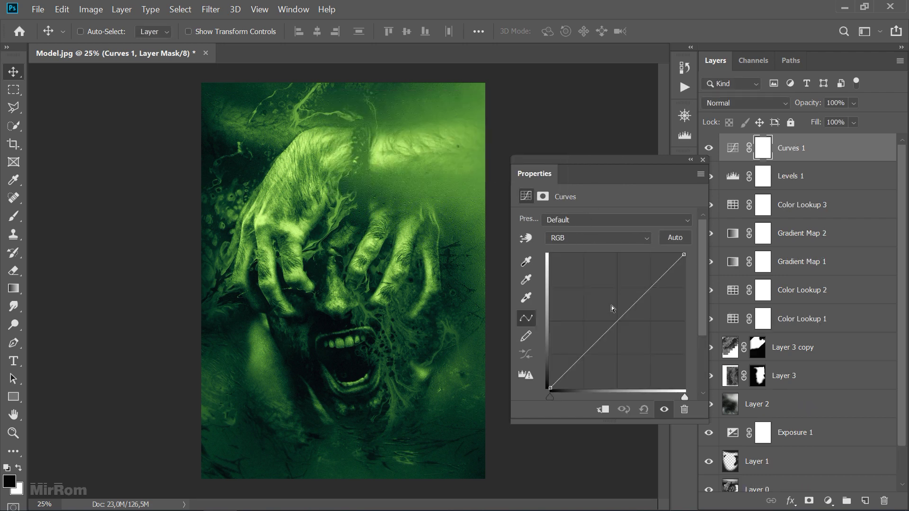
pyautogui.moveTo(611, 325); pyautogui.dragTo(608, 307)
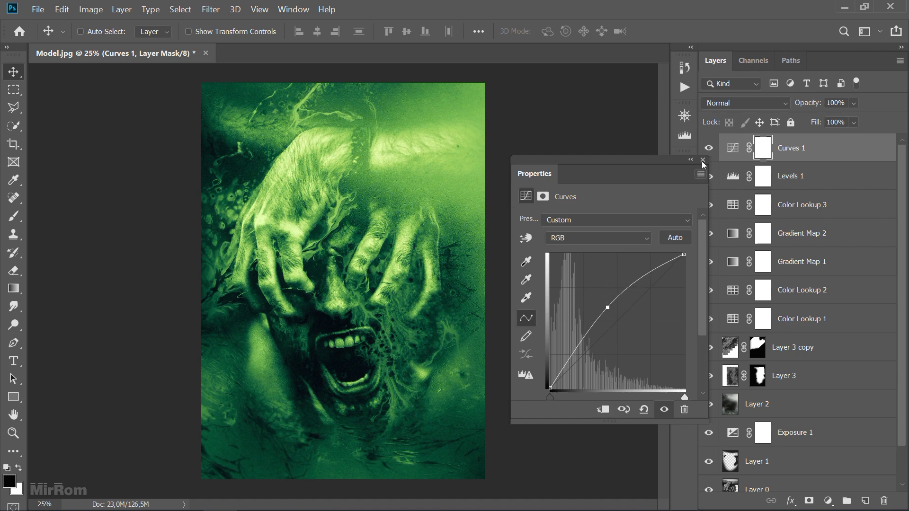
pyautogui.click(708, 147)
pyautogui.click(708, 148)
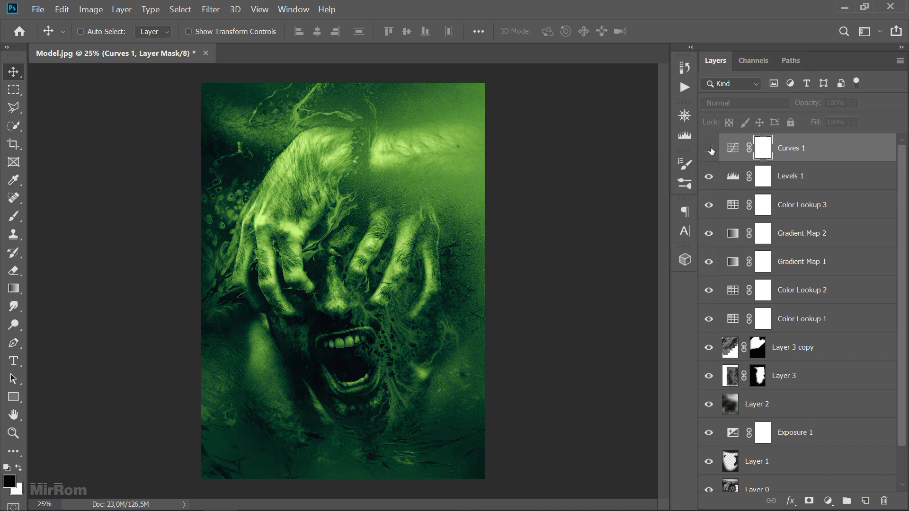
pyautogui.hotkey('ctrl', 'i')
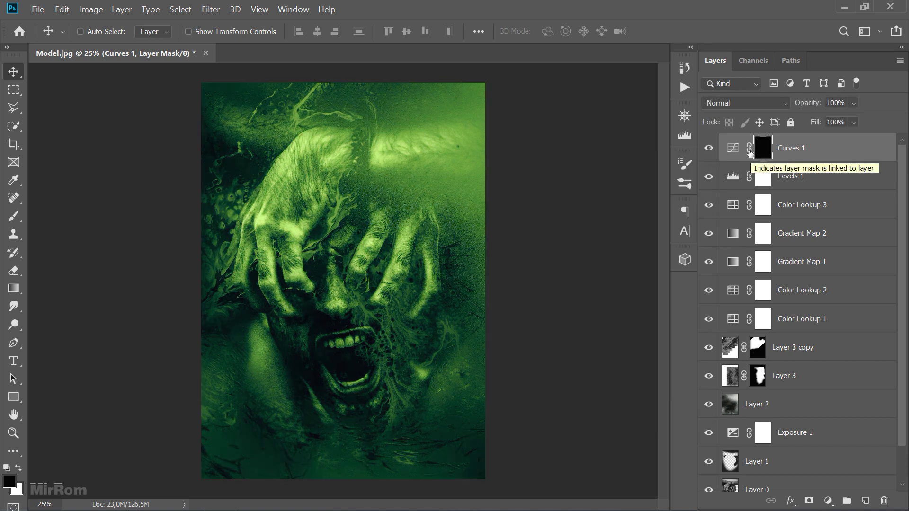
pyautogui.click(749, 150)
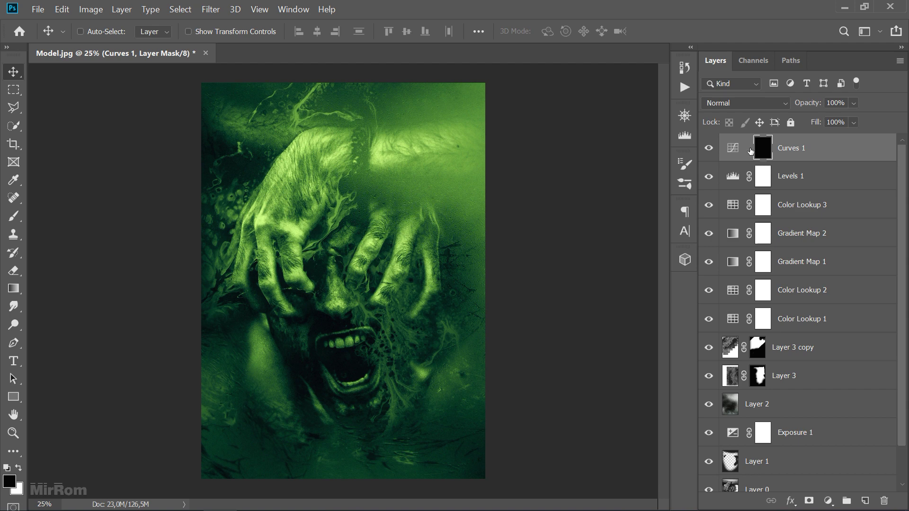
# Paint a large soft white spot over the face on the Curves 1 mask
pyautogui.click(18, 470)
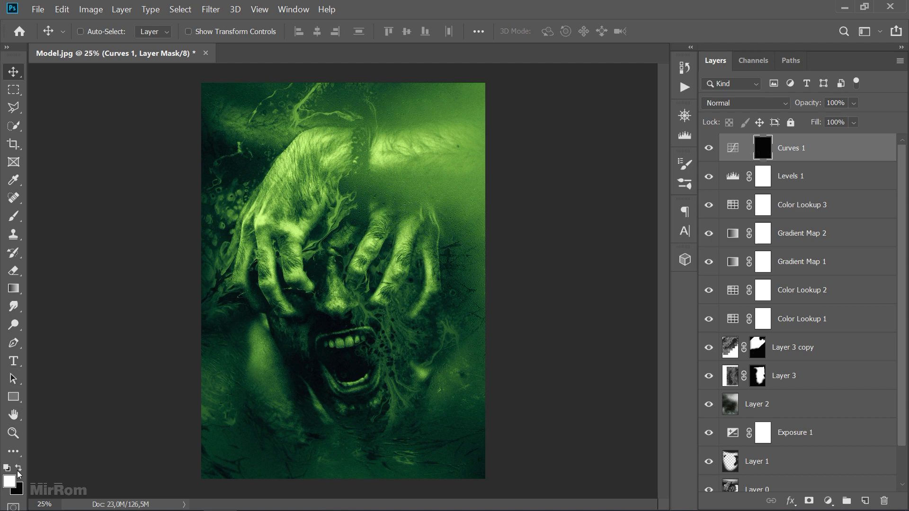
pyautogui.click(18, 221)
pyautogui.click(57, 216)
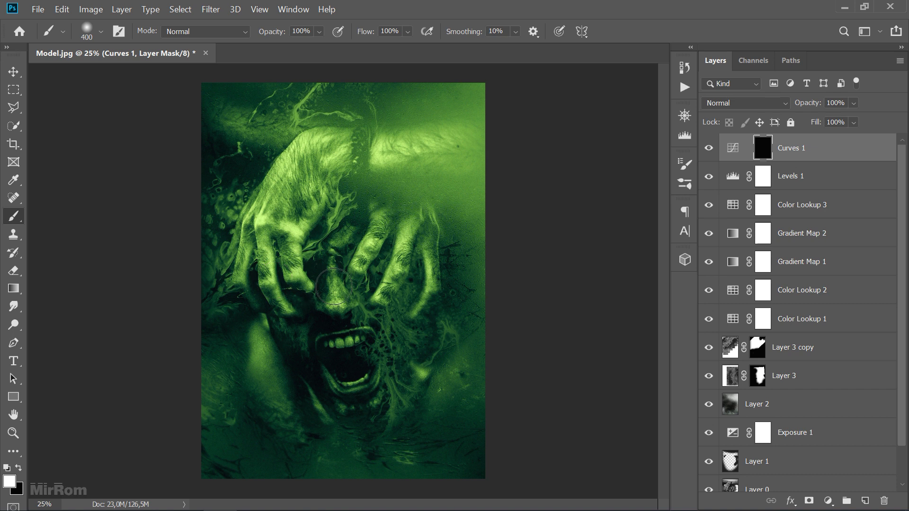
pyautogui.press(']')
pyautogui.press(']')
pyautogui.press(']')
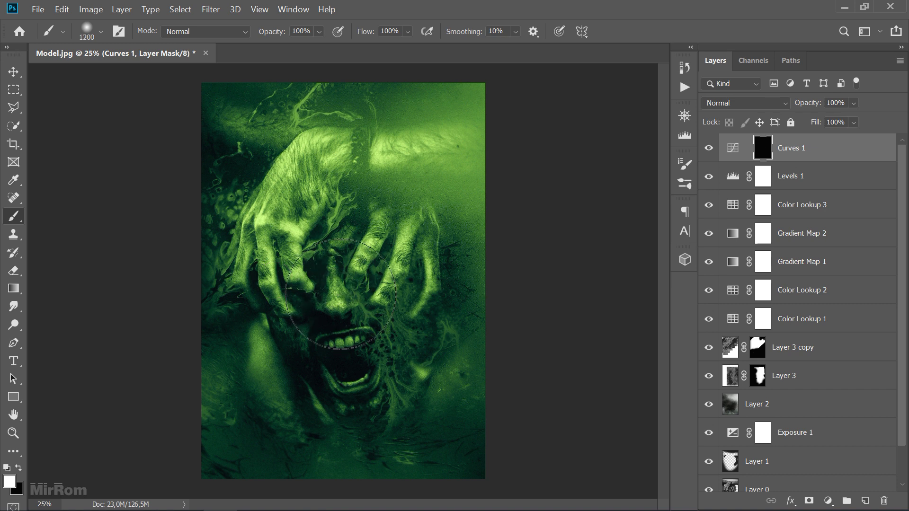
pyautogui.press(']')
pyautogui.press(']')
pyautogui.press(']')
pyautogui.click(344, 292)
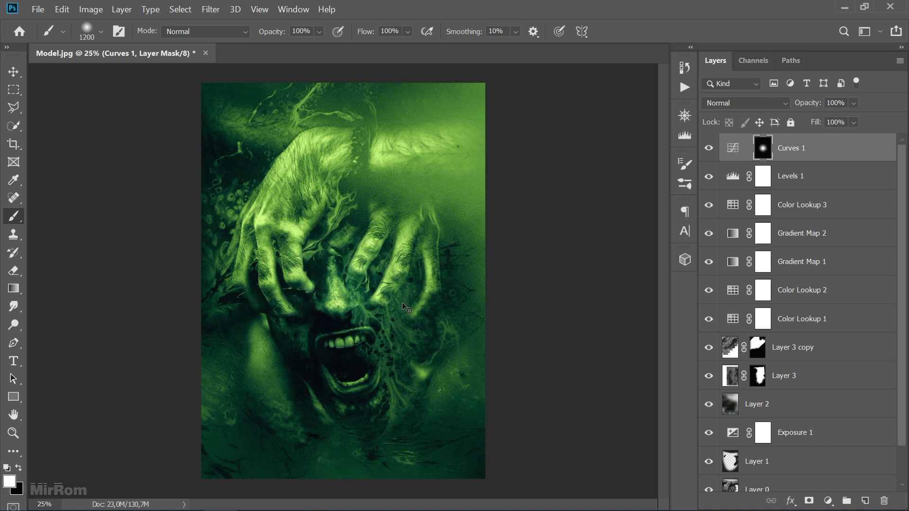
pyautogui.hotkey('ctrl', 'z')
pyautogui.press(']')
pyautogui.press(']')
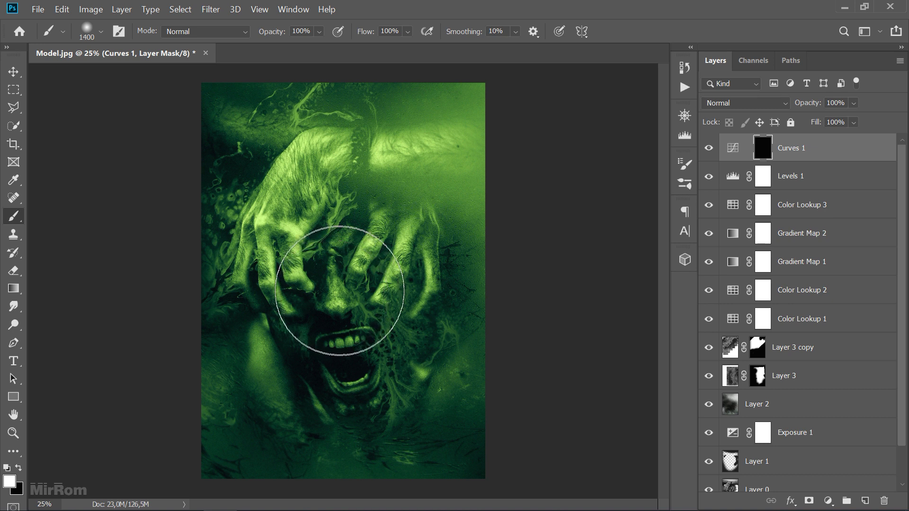
pyautogui.click(340, 292)
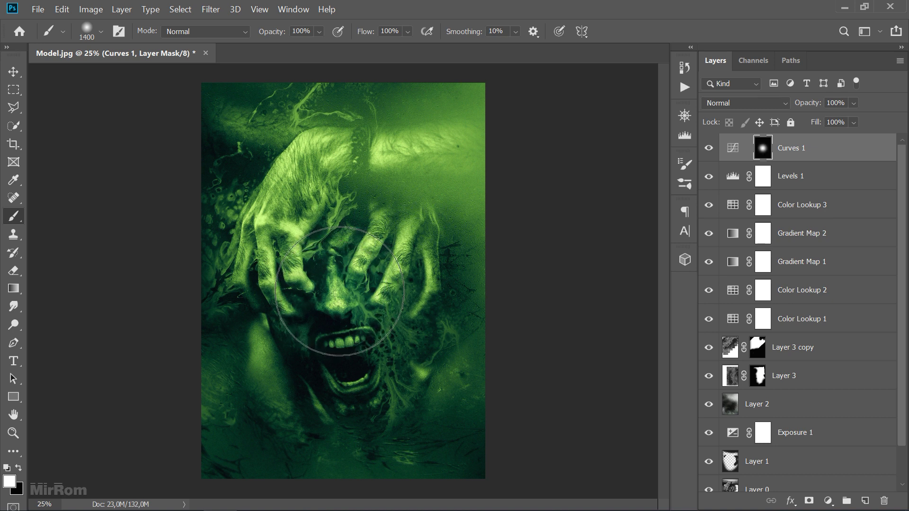
# Scale the mask to about 101% and nudge it slightly up and right
pyautogui.press('v')
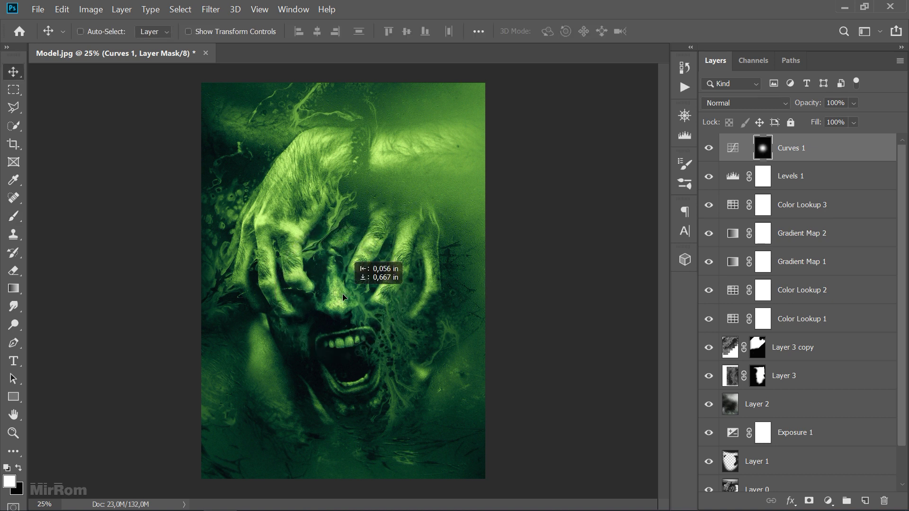
pyautogui.hotkey('ctrl', 't')
pyautogui.moveTo(476, 162); pyautogui.dragTo(479, 158)
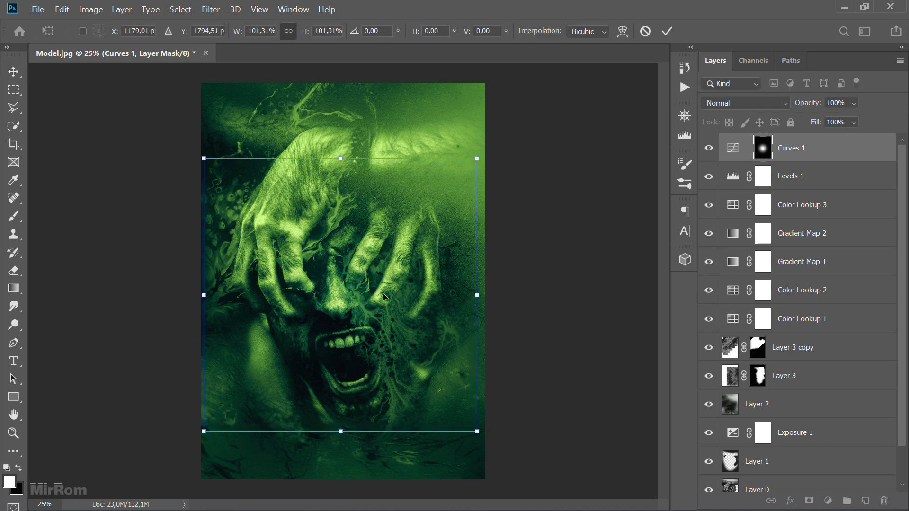
pyautogui.moveTo(384, 294); pyautogui.dragTo(386, 291)
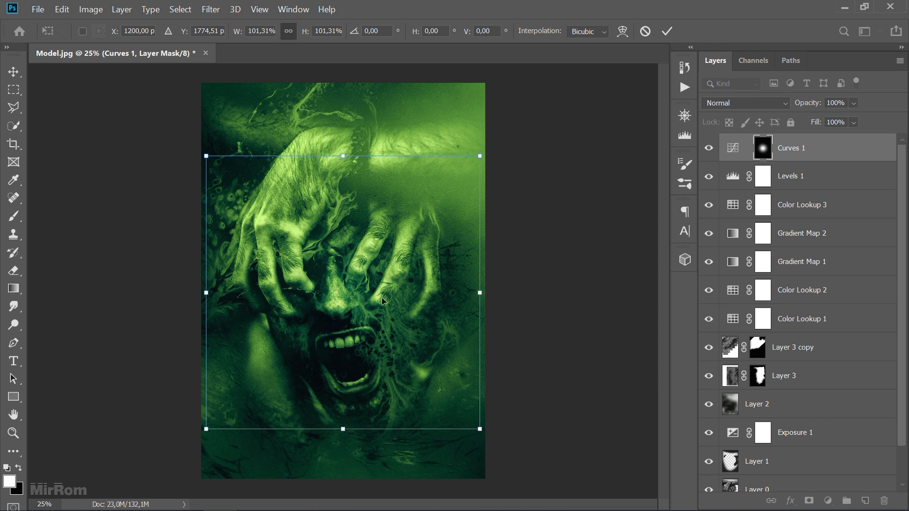
pyautogui.press('Return')
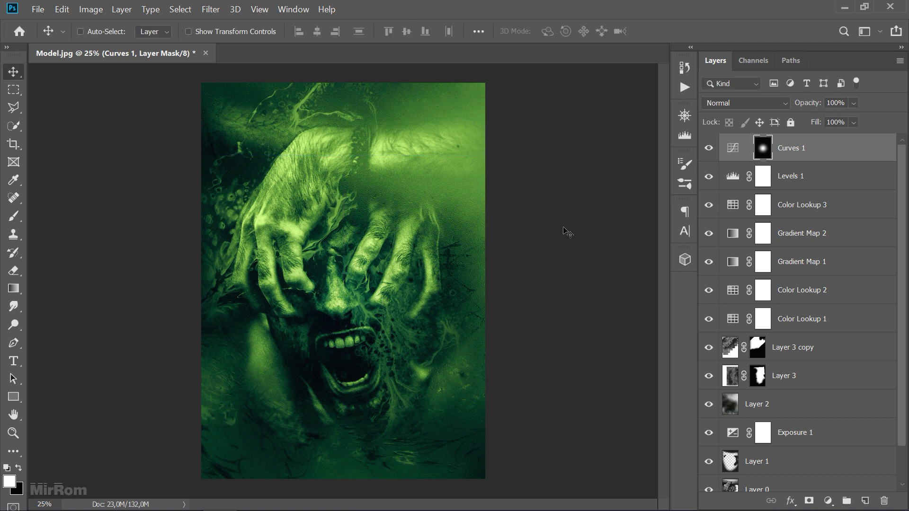
pyautogui.doubleClick(812, 156)
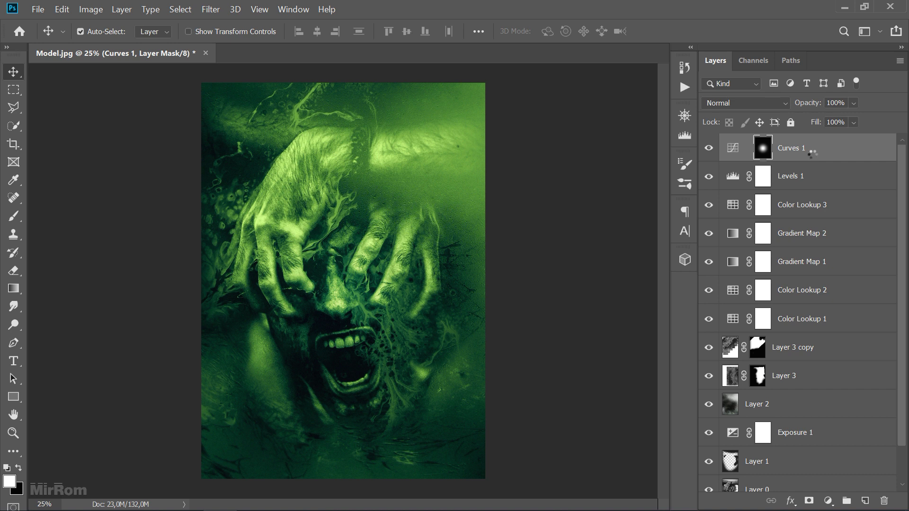
# Stamp visible into Layer 4 and apply a Bulge warp with Bend lowered to about 9.5
pyautogui.hotkey('ctrl', 'alt', 'shift', 'e')
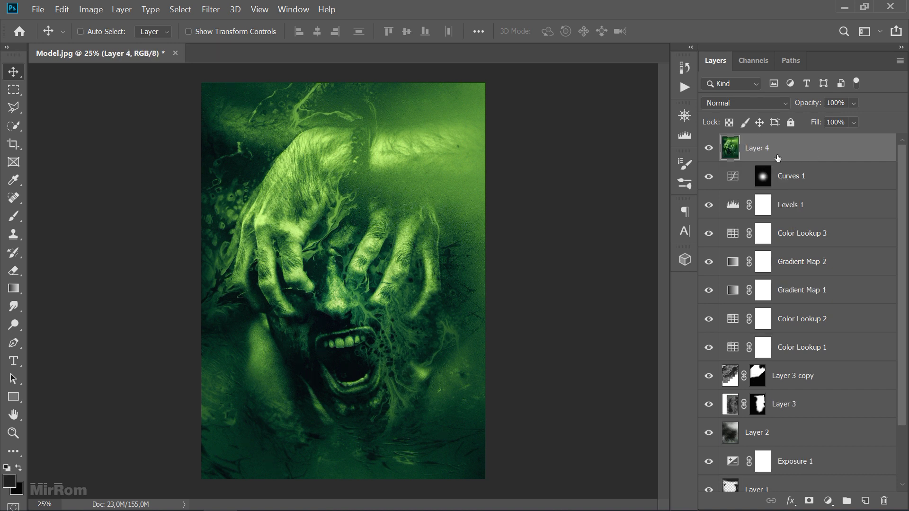
pyautogui.hotkey('ctrl', 't')
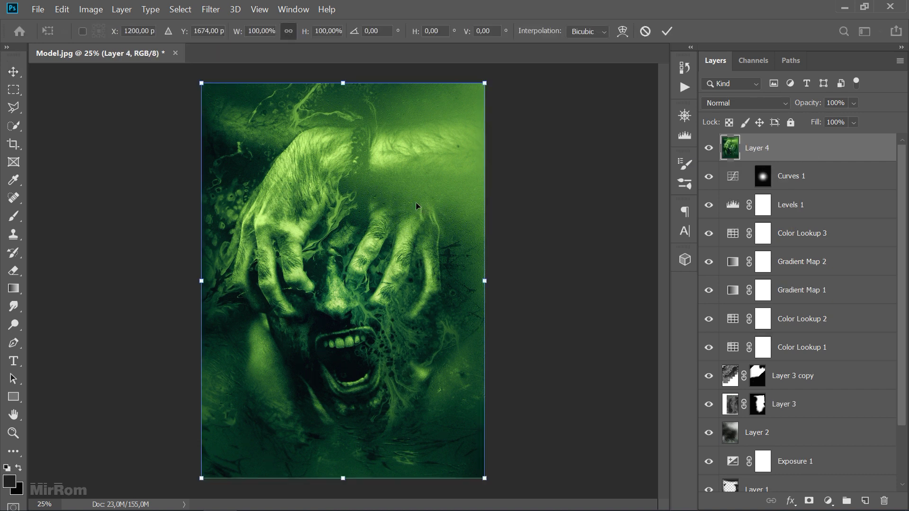
pyautogui.click(622, 32)
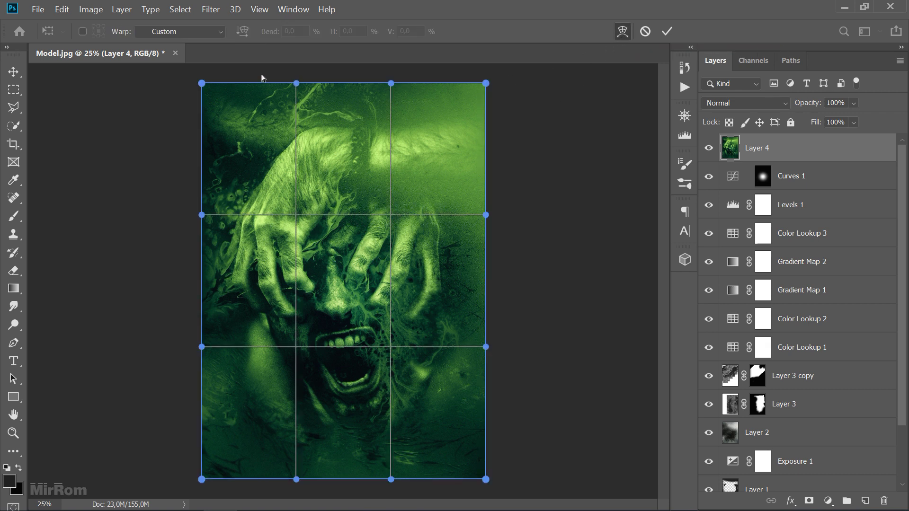
pyautogui.click(185, 32)
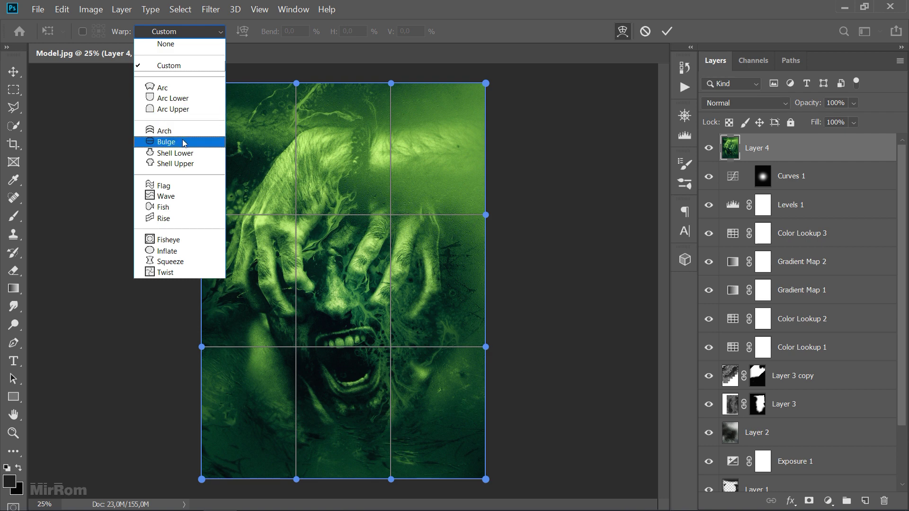
pyautogui.click(201, 144)
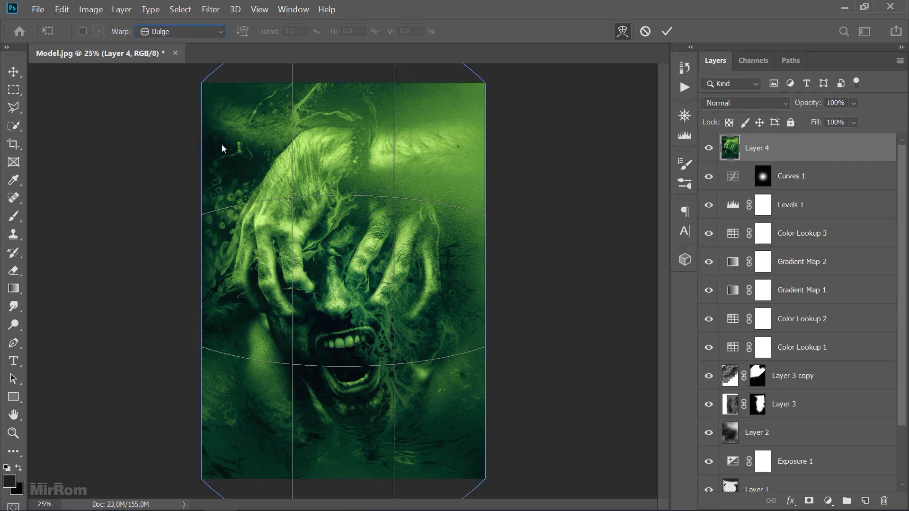
pyautogui.hotkey('ctrl', '-')
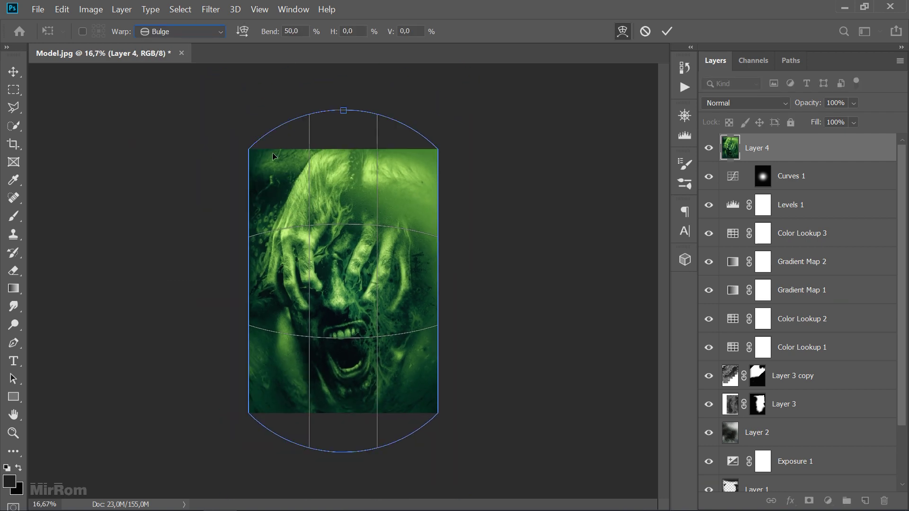
pyautogui.moveTo(344, 111); pyautogui.dragTo(345, 144)
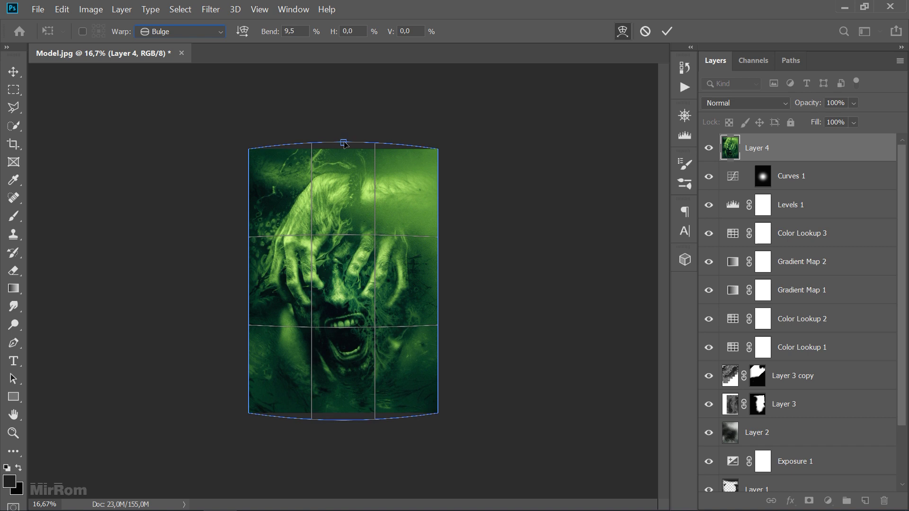
pyautogui.click(675, 31)
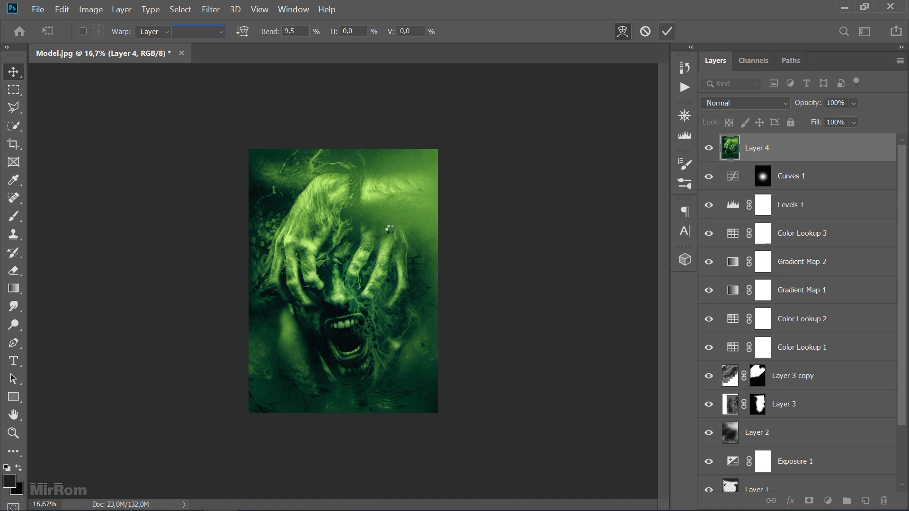
pyautogui.hotkey('ctrl', '+')
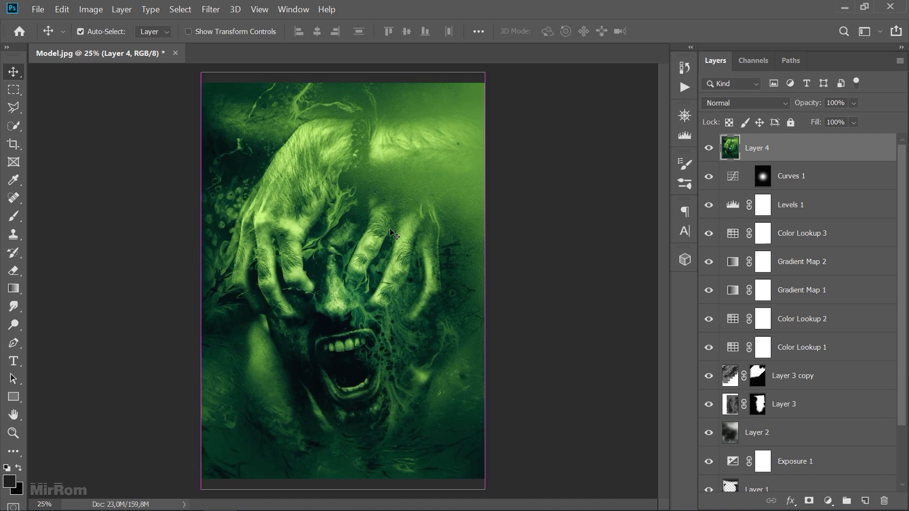